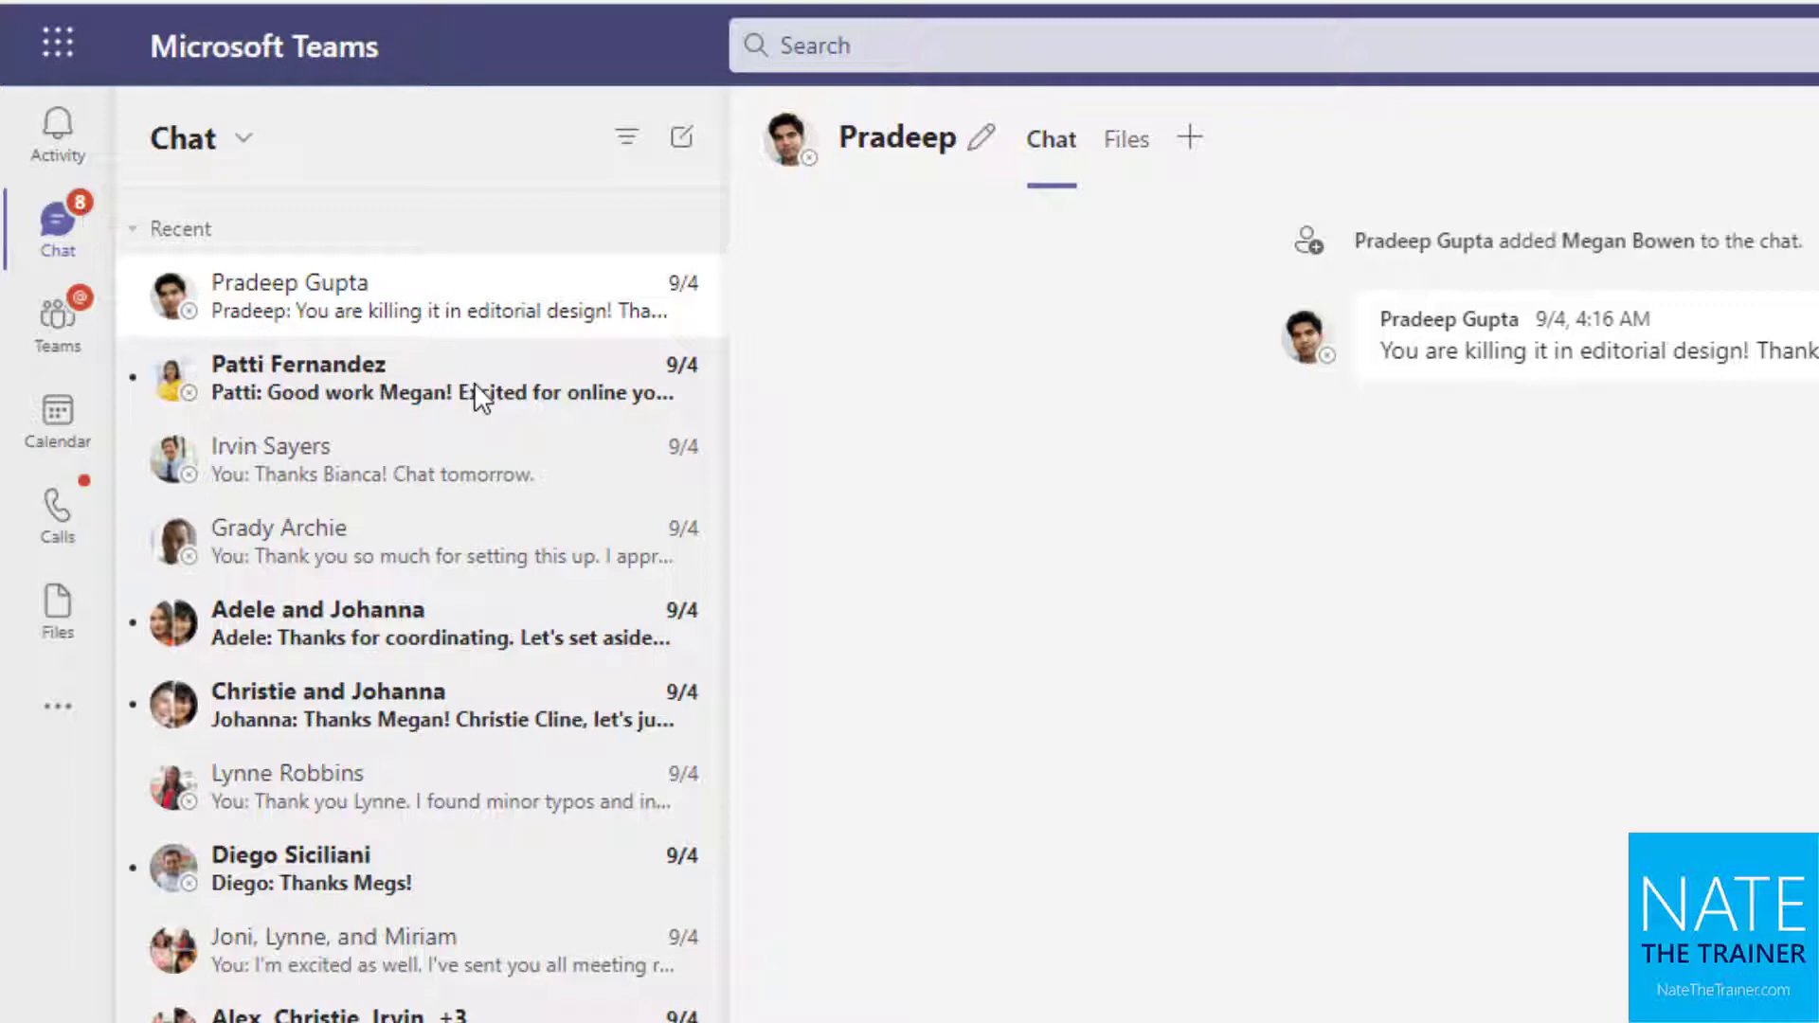
Open the Brandhaus coverage group chat from the Chat list, after briefly viewing the online yoga chat
{"action": "left_click", "coordinate": [464, 412]}
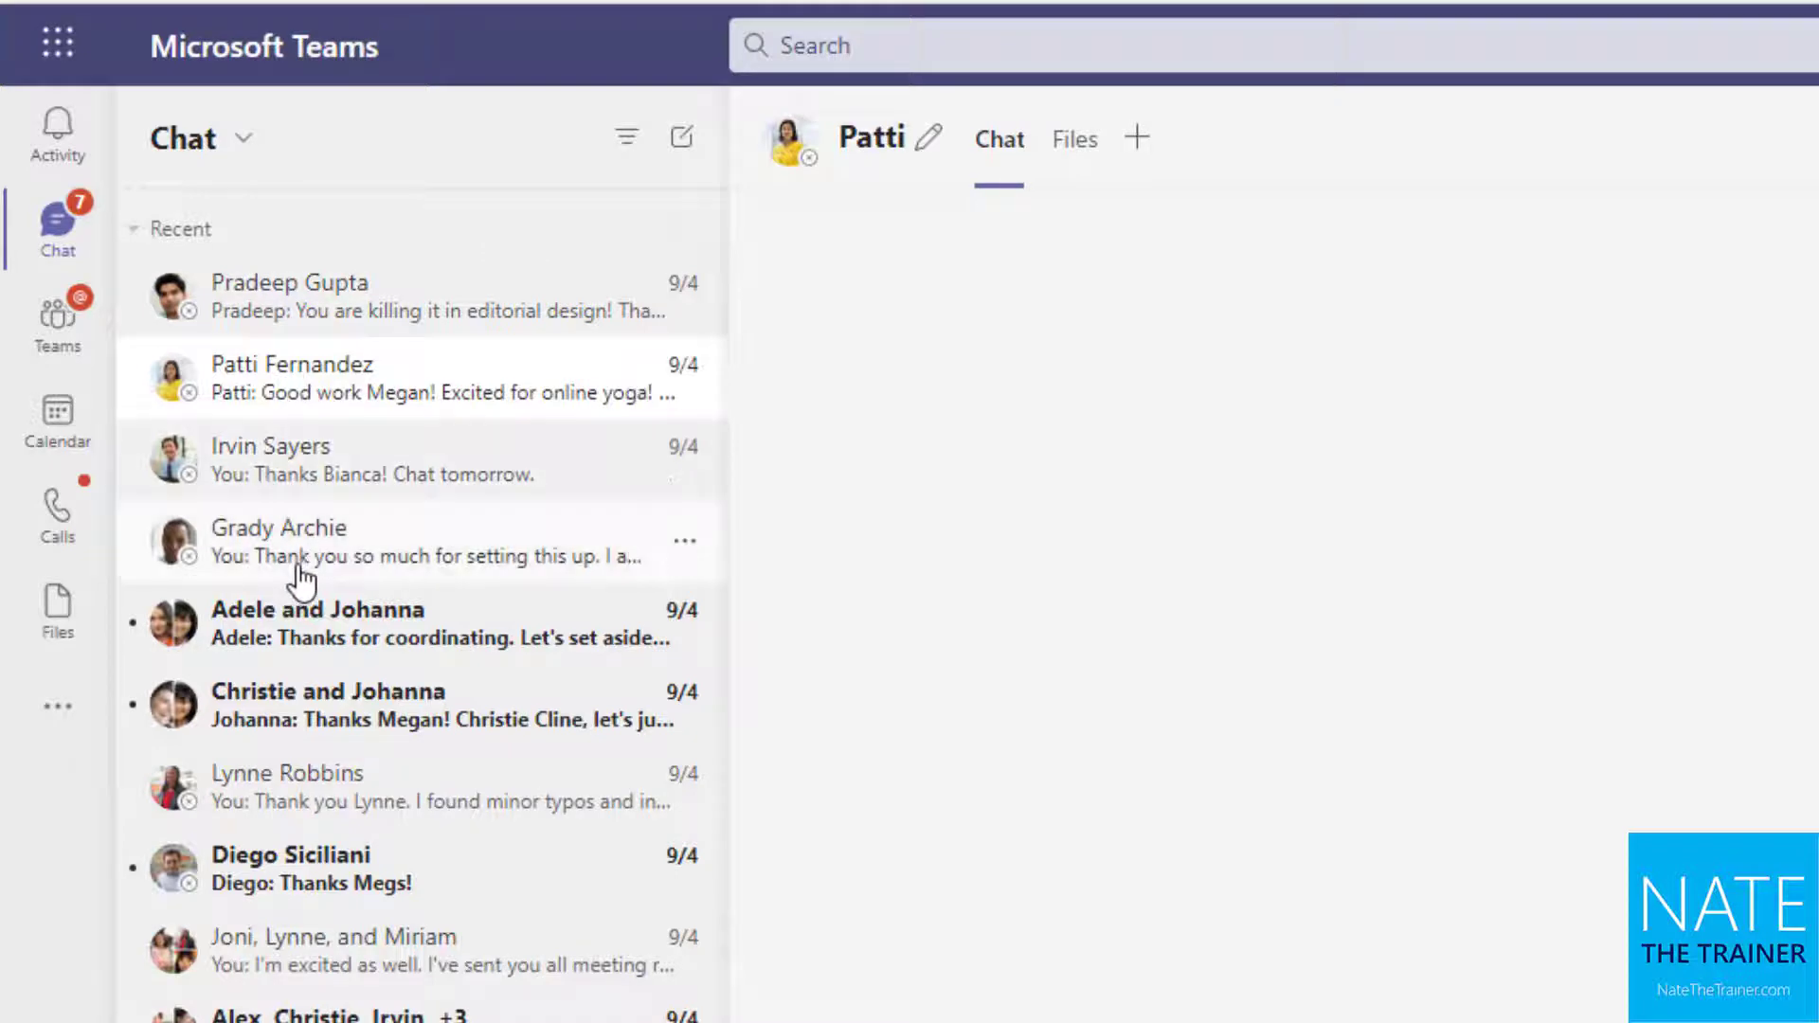
{"action": "left_click", "coordinate": [334, 660]}
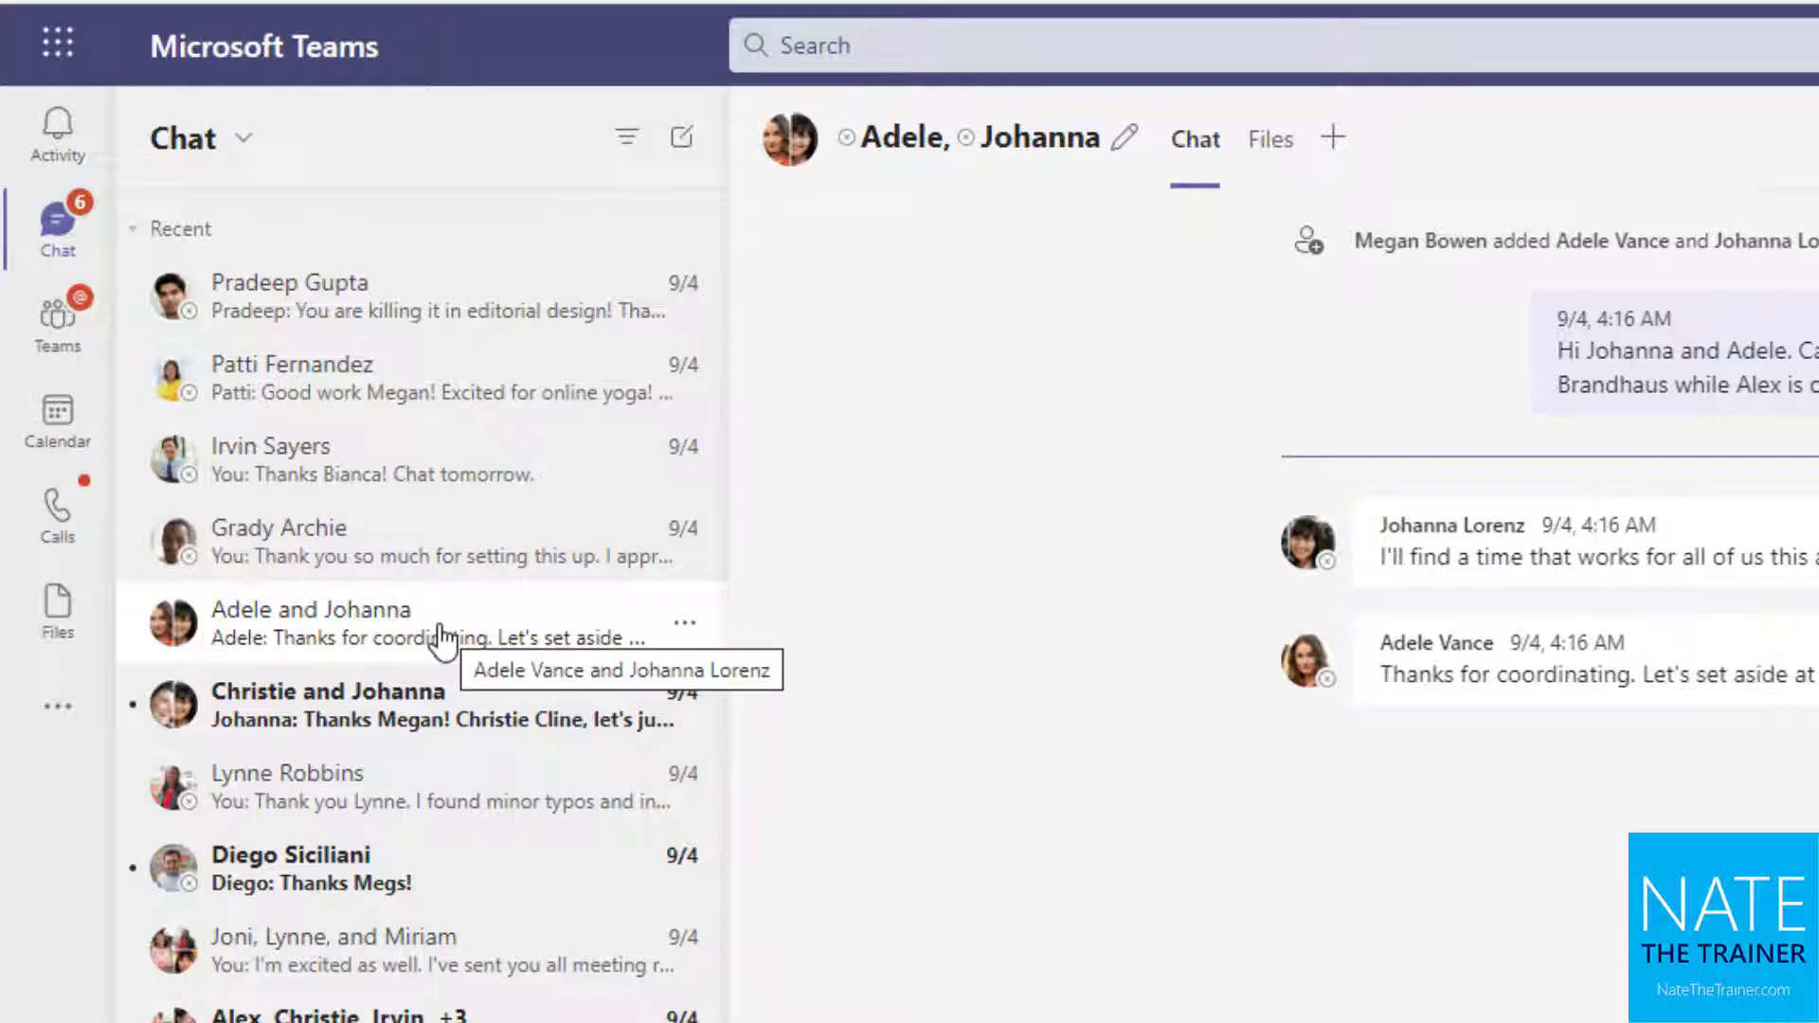
{"action": "mouse_move", "coordinate": [910, 374]}
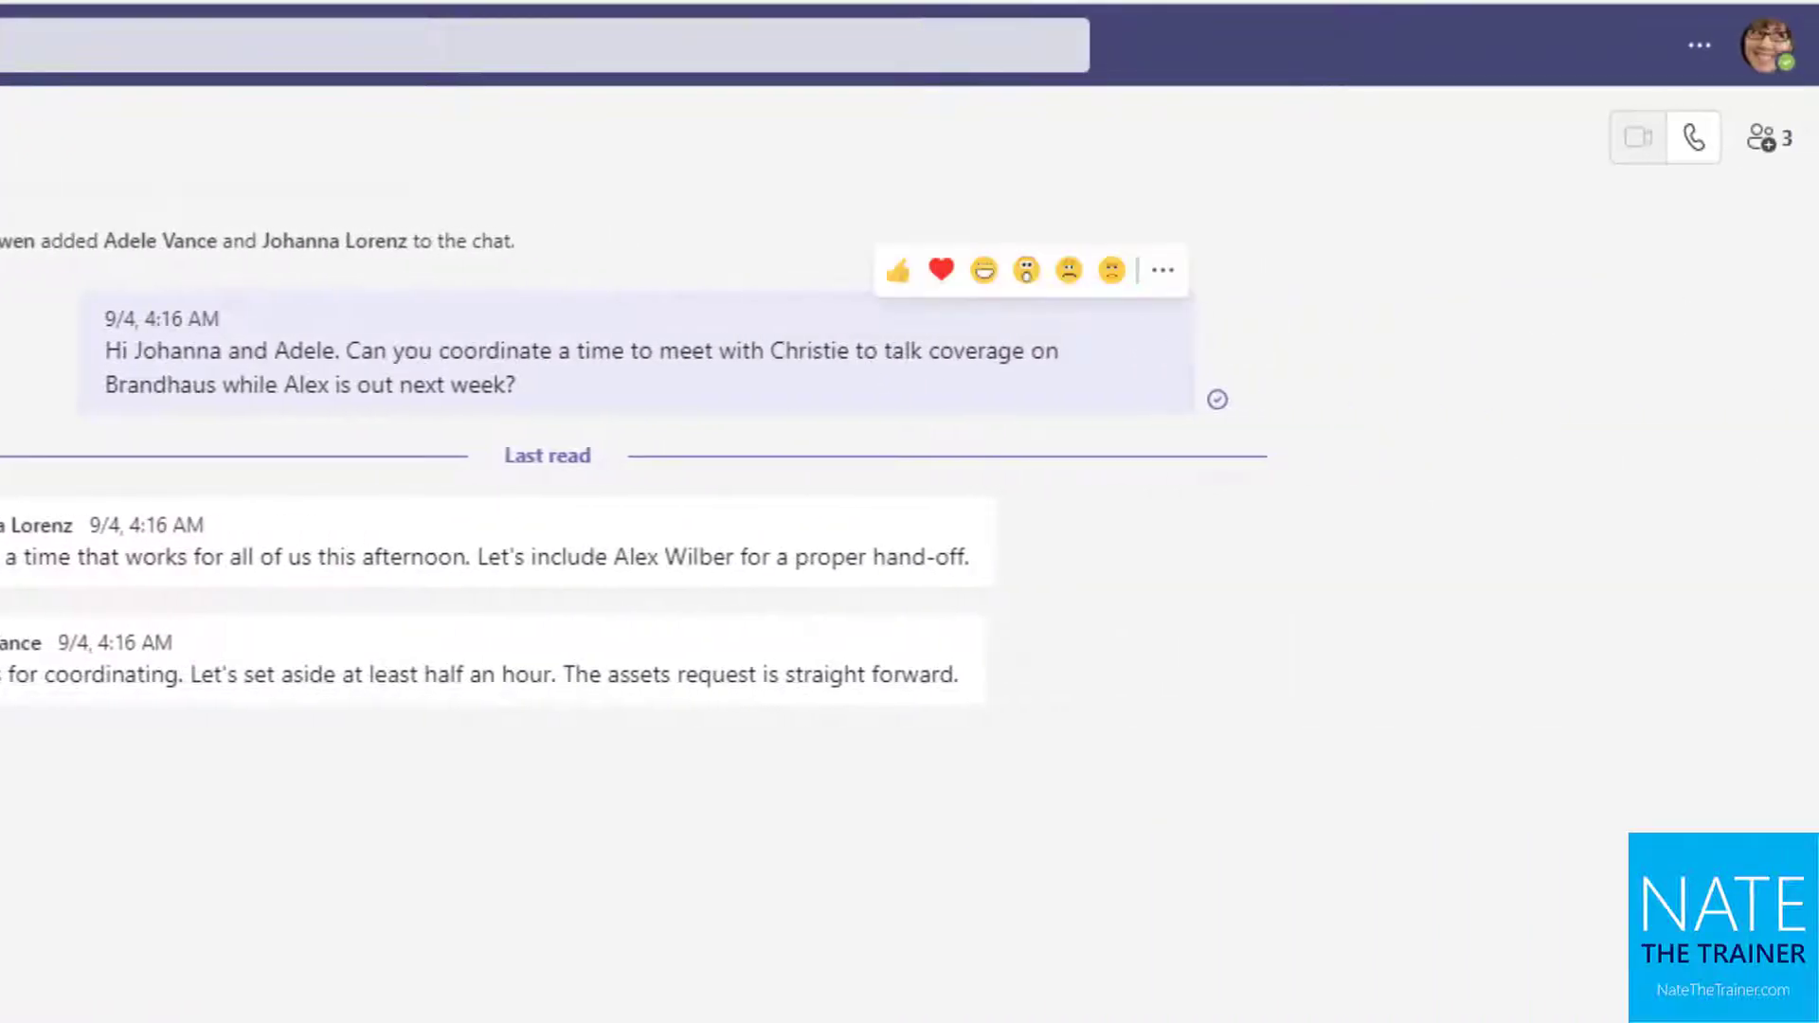
Add the colleague to the Brandhaus chat as a fourth participant, including all chat history
{"action": "left_click", "coordinate": [1768, 140]}
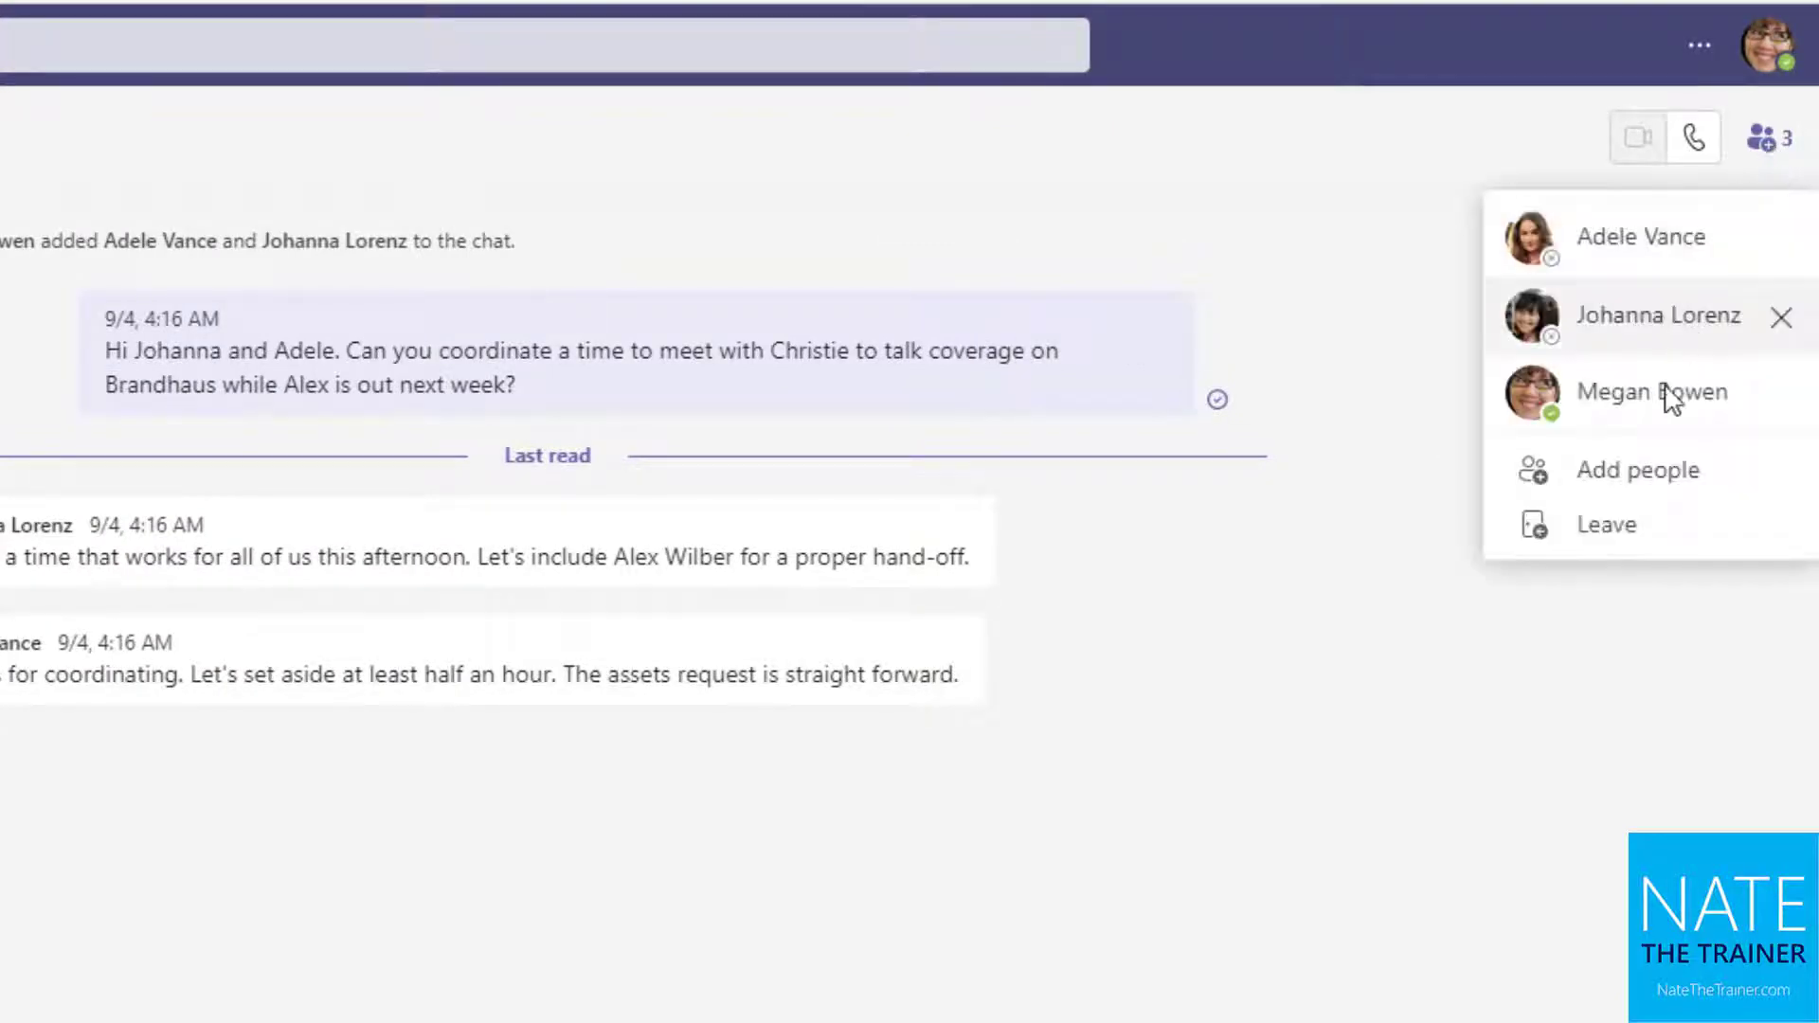
{"action": "left_click", "coordinate": [1675, 471]}
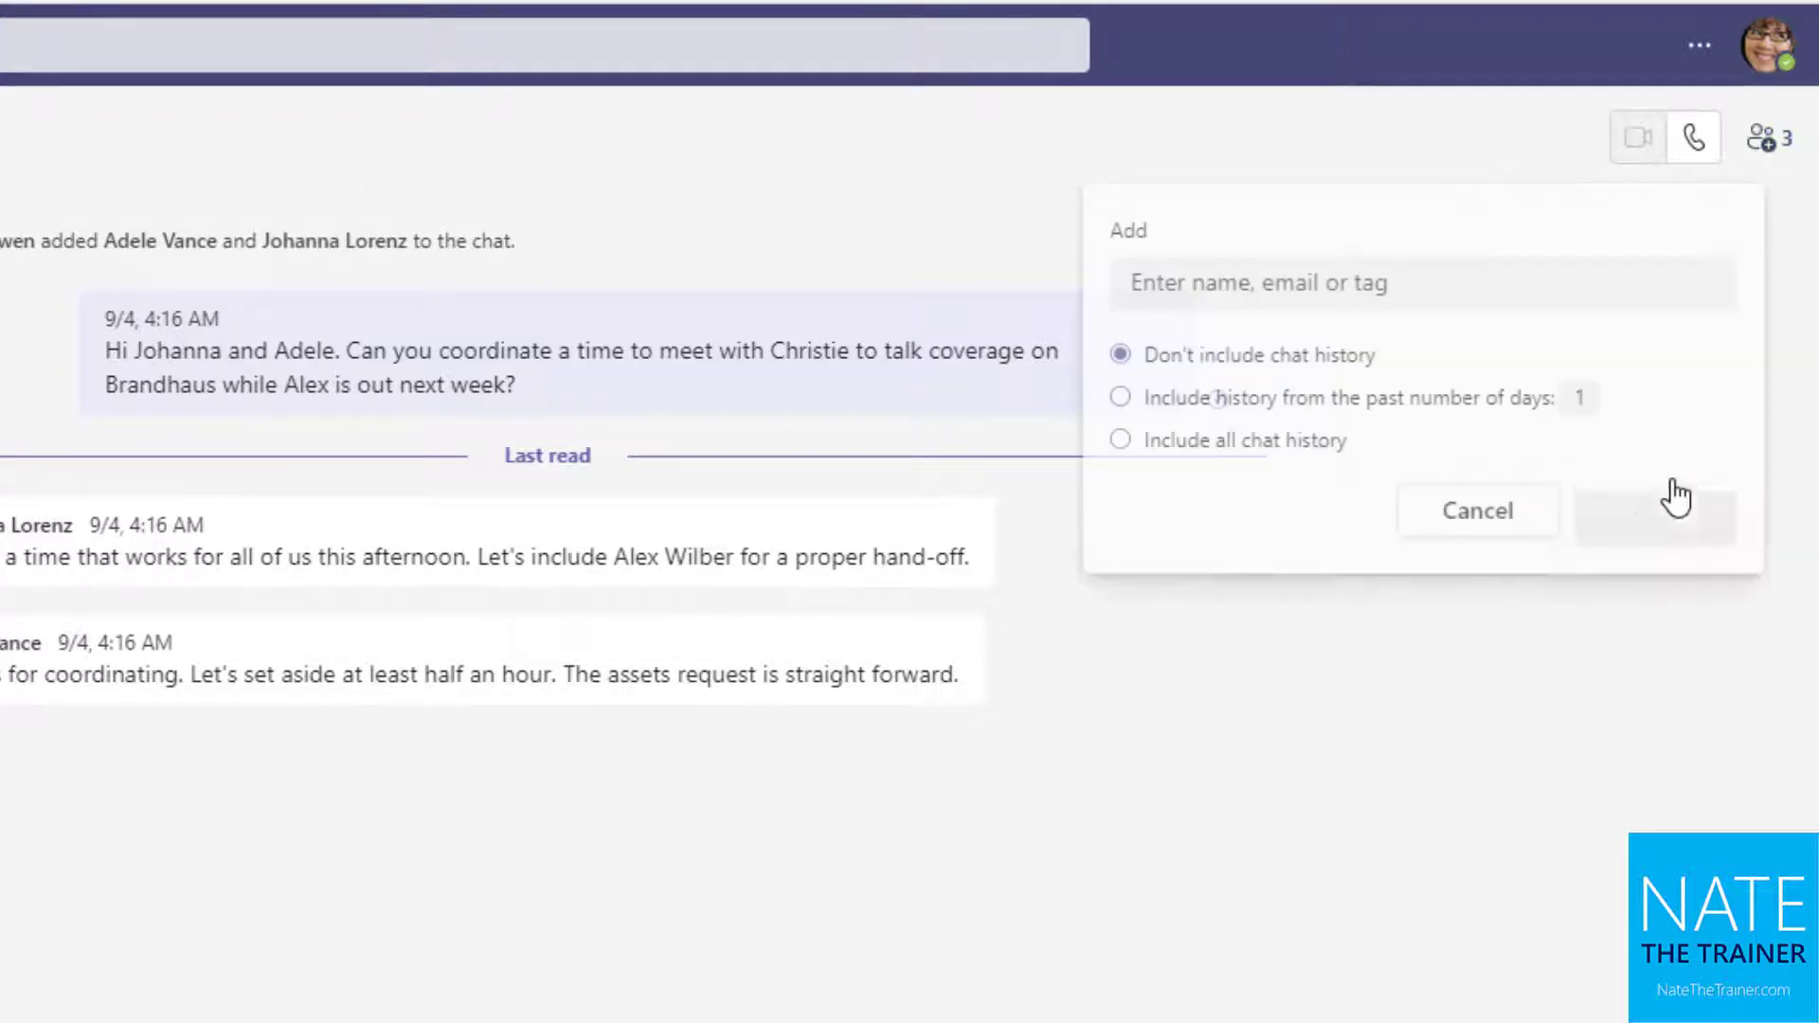
{"action": "left_click", "coordinate": [1350, 289]}
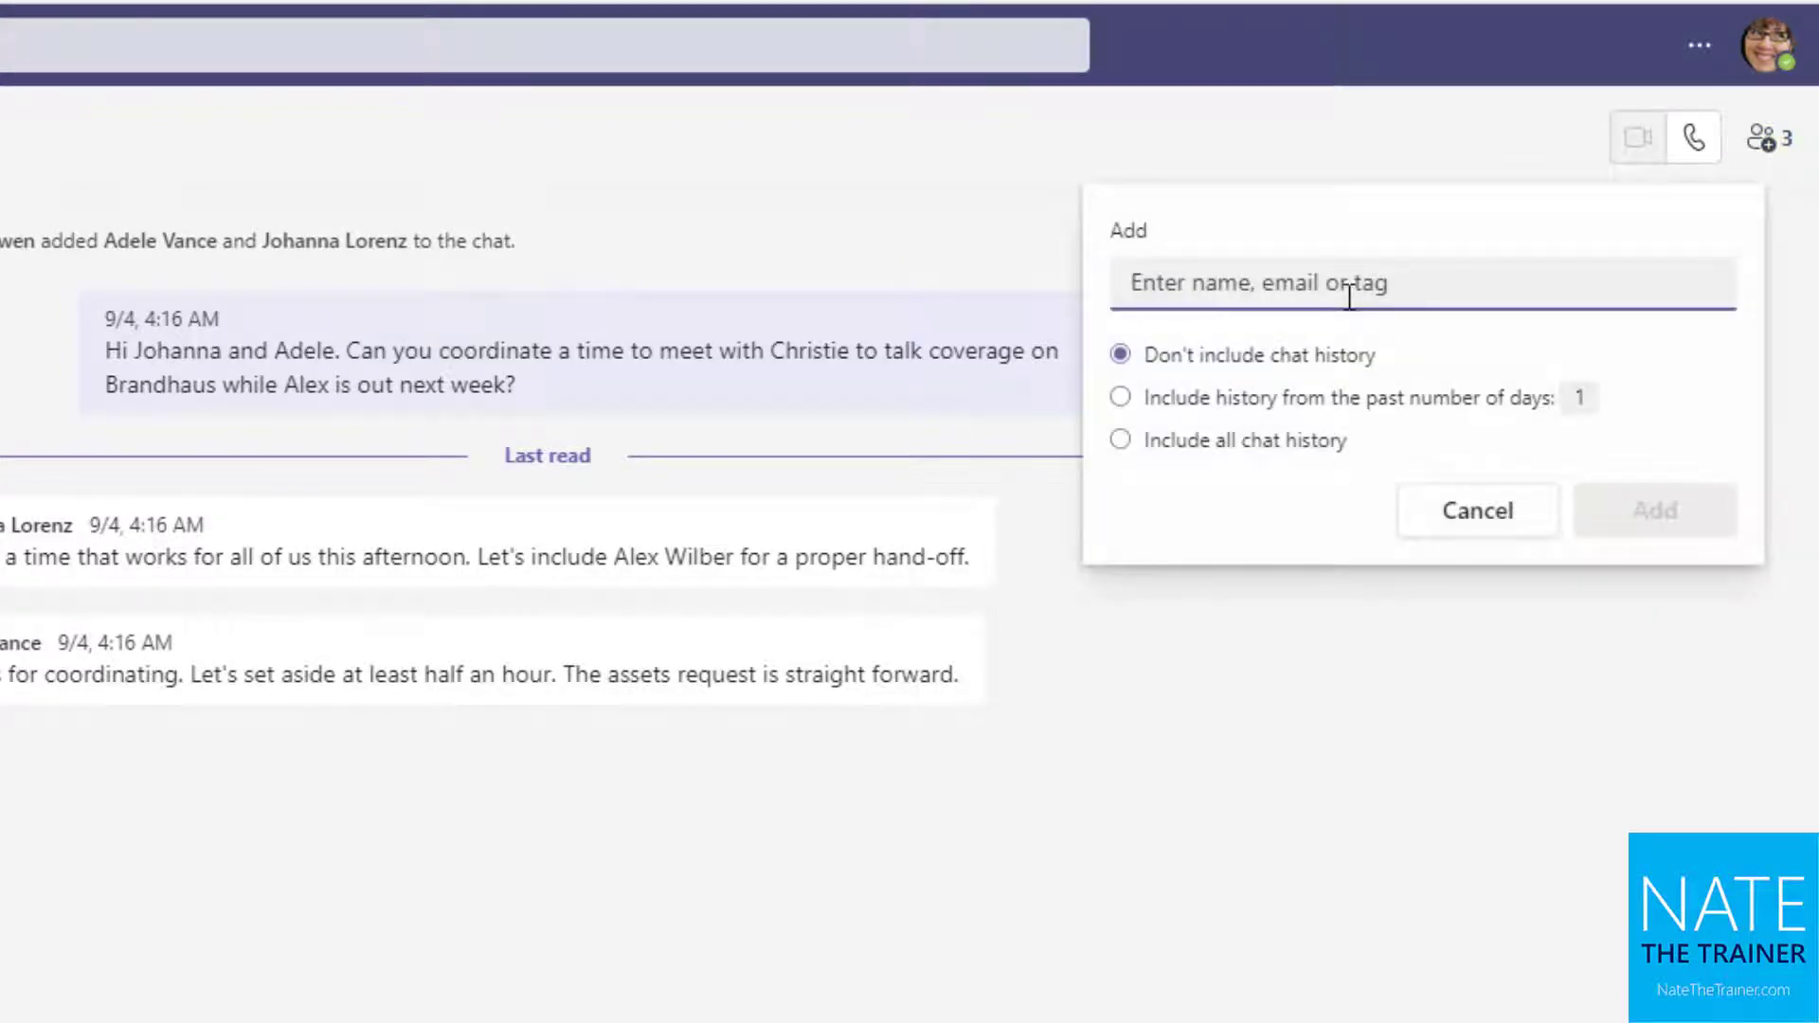
{"action": "type", "text": "nestor"}
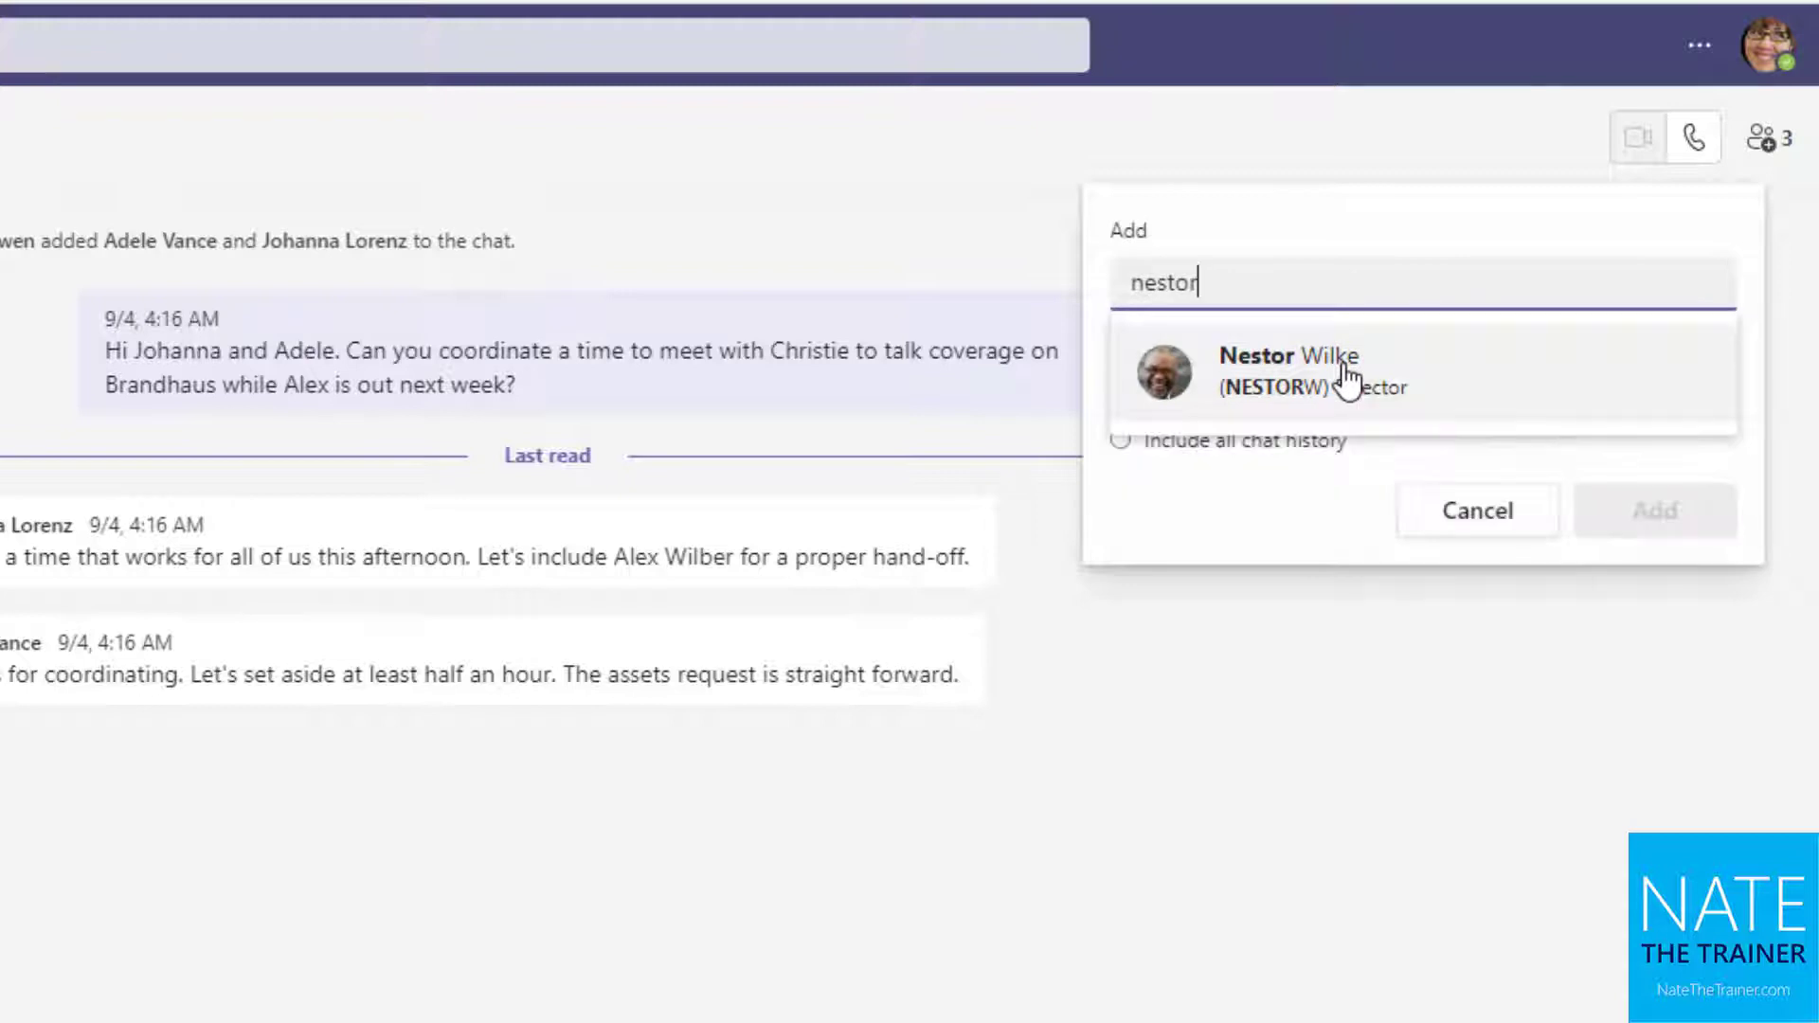
{"action": "left_click", "coordinate": [1348, 380]}
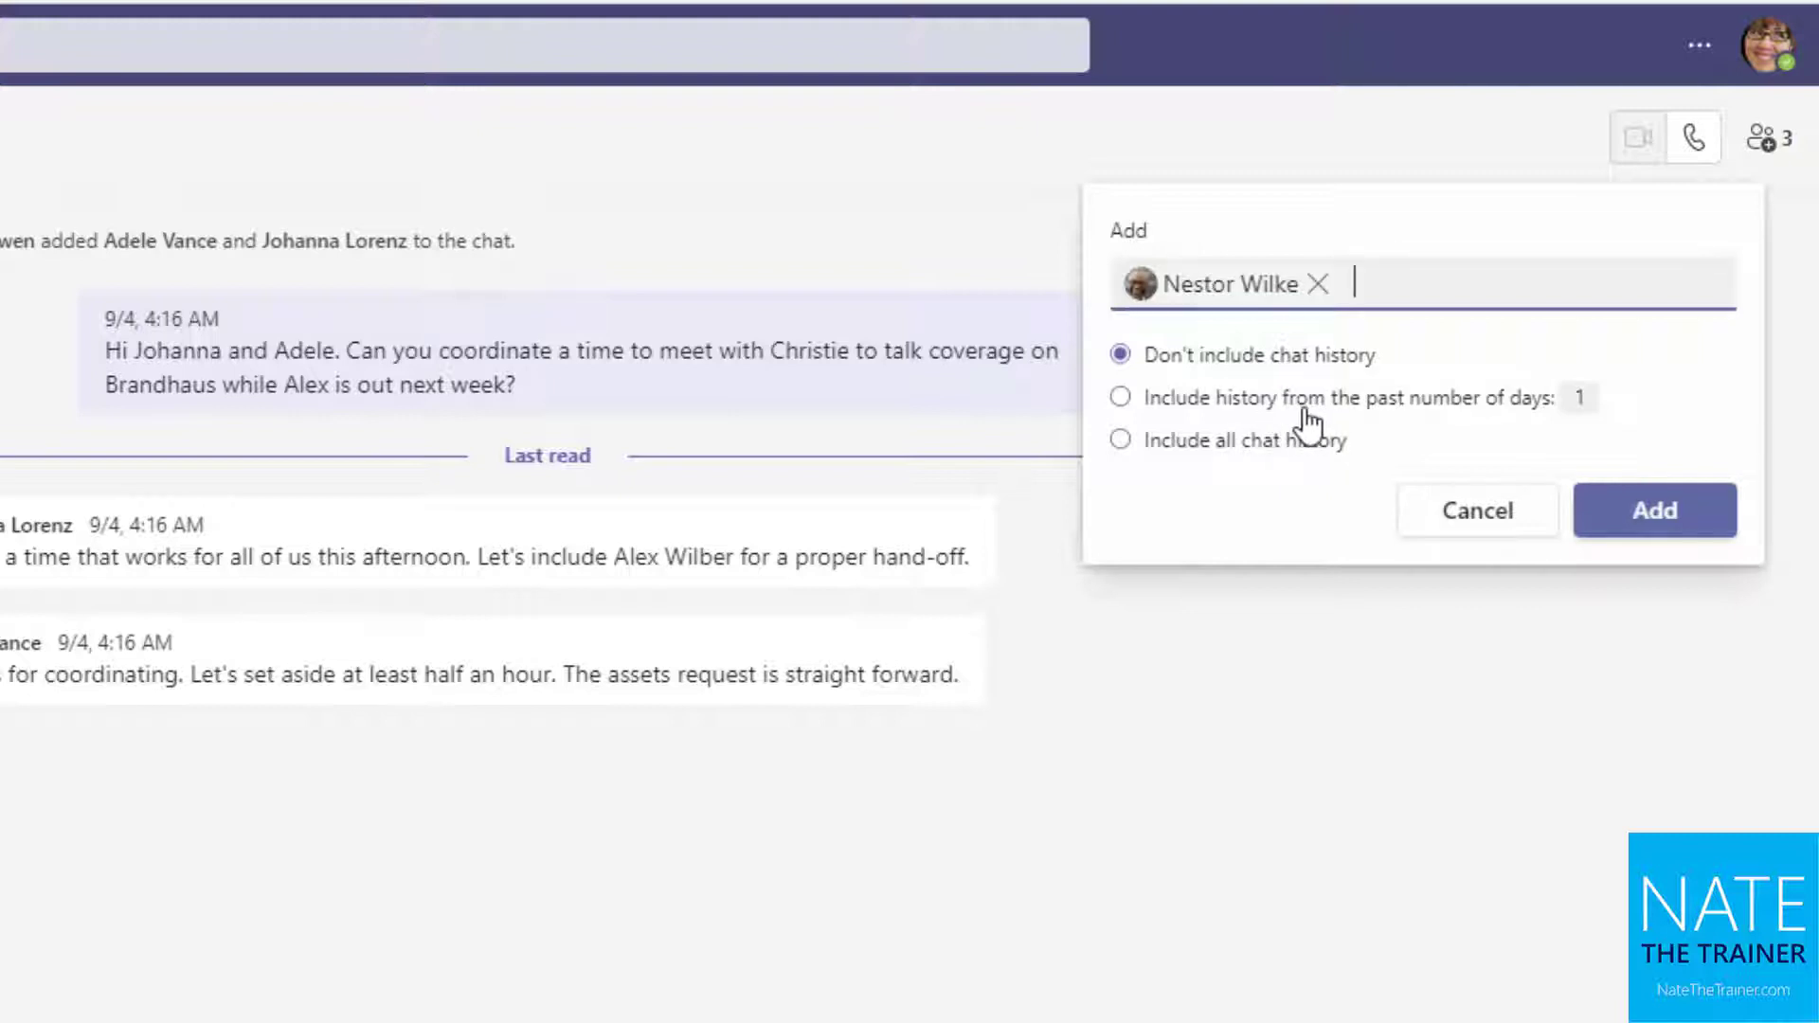
{"action": "left_click", "coordinate": [1307, 463]}
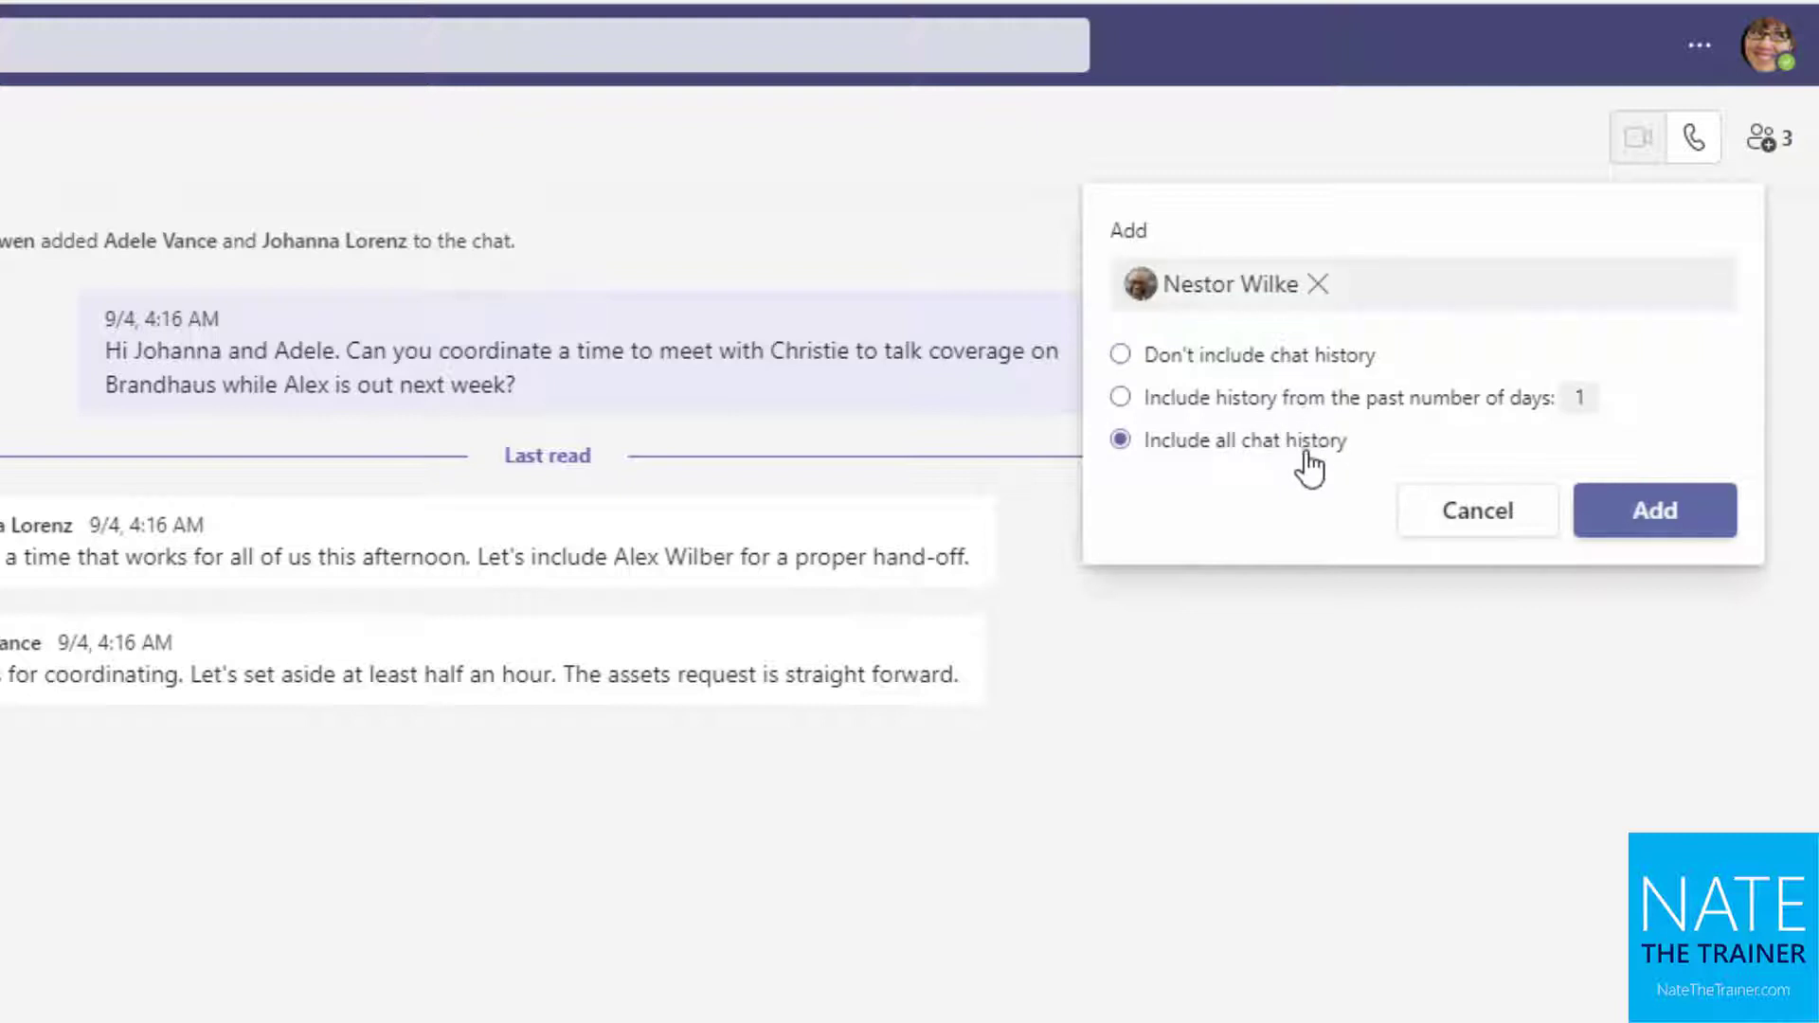
{"action": "left_click", "coordinate": [1696, 527]}
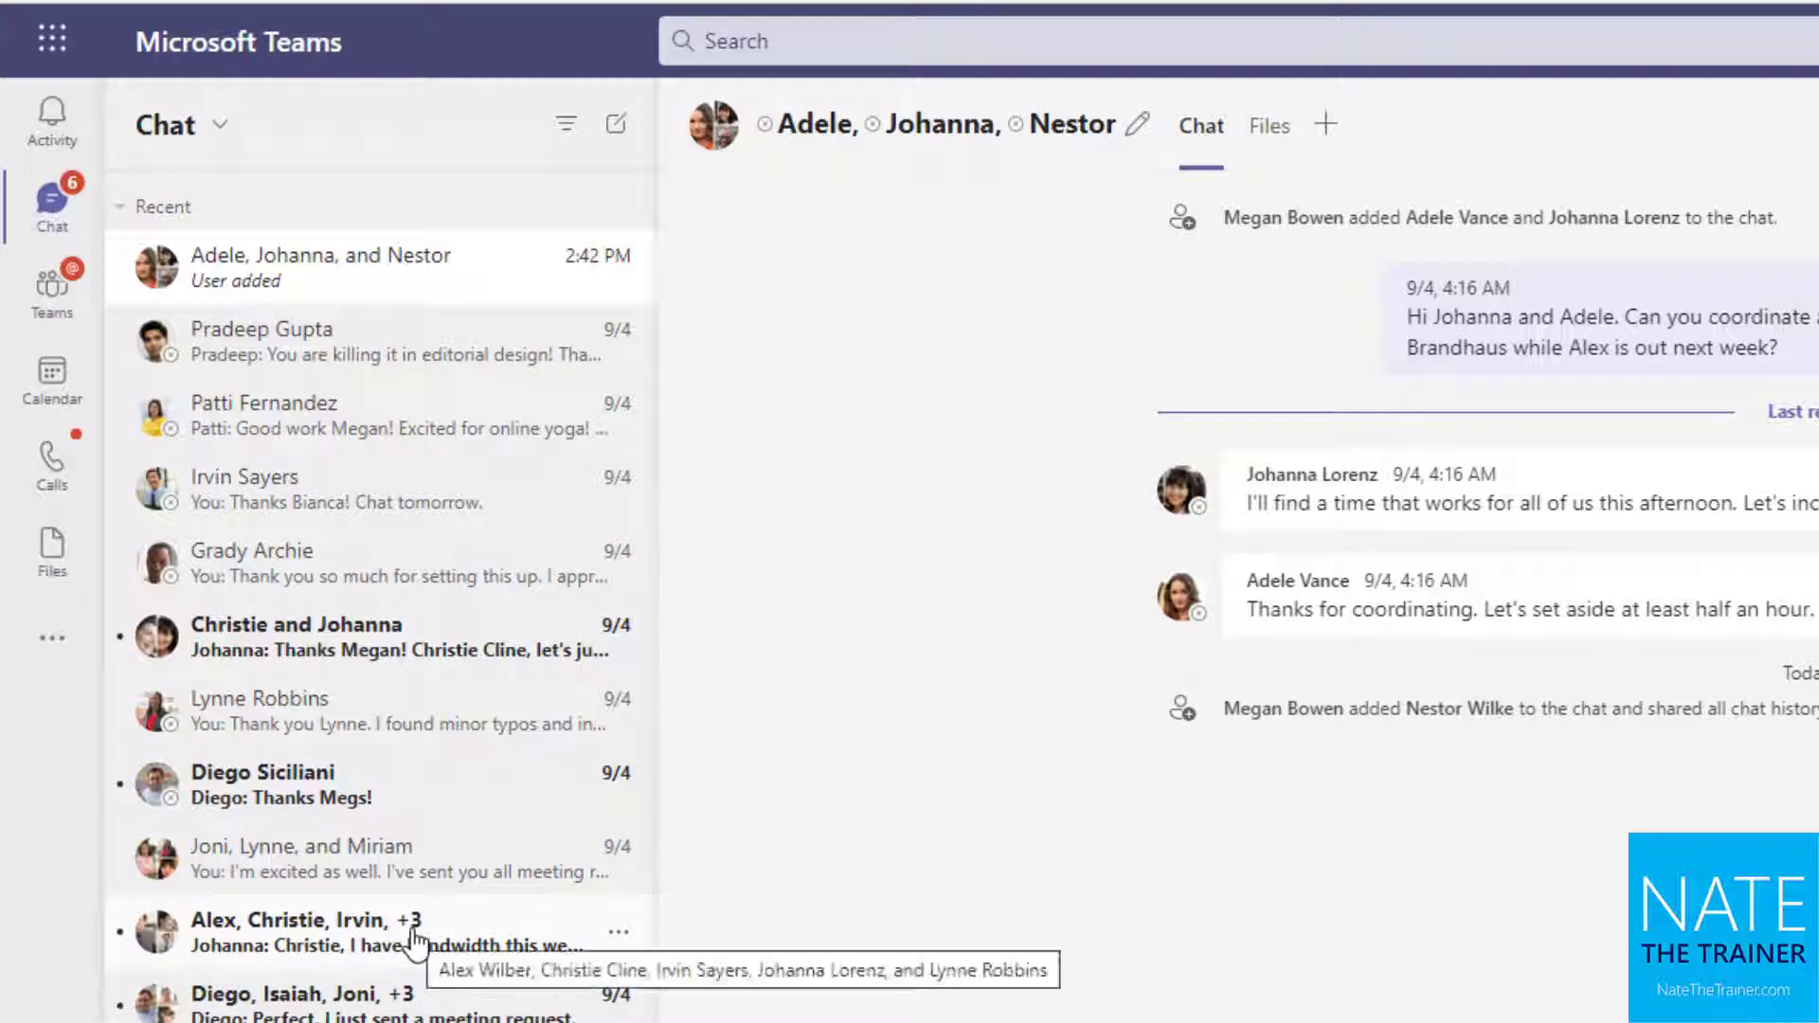
Switch to the six-person group chat discussing the UI Power App design request
{"action": "left_click", "coordinate": [379, 947]}
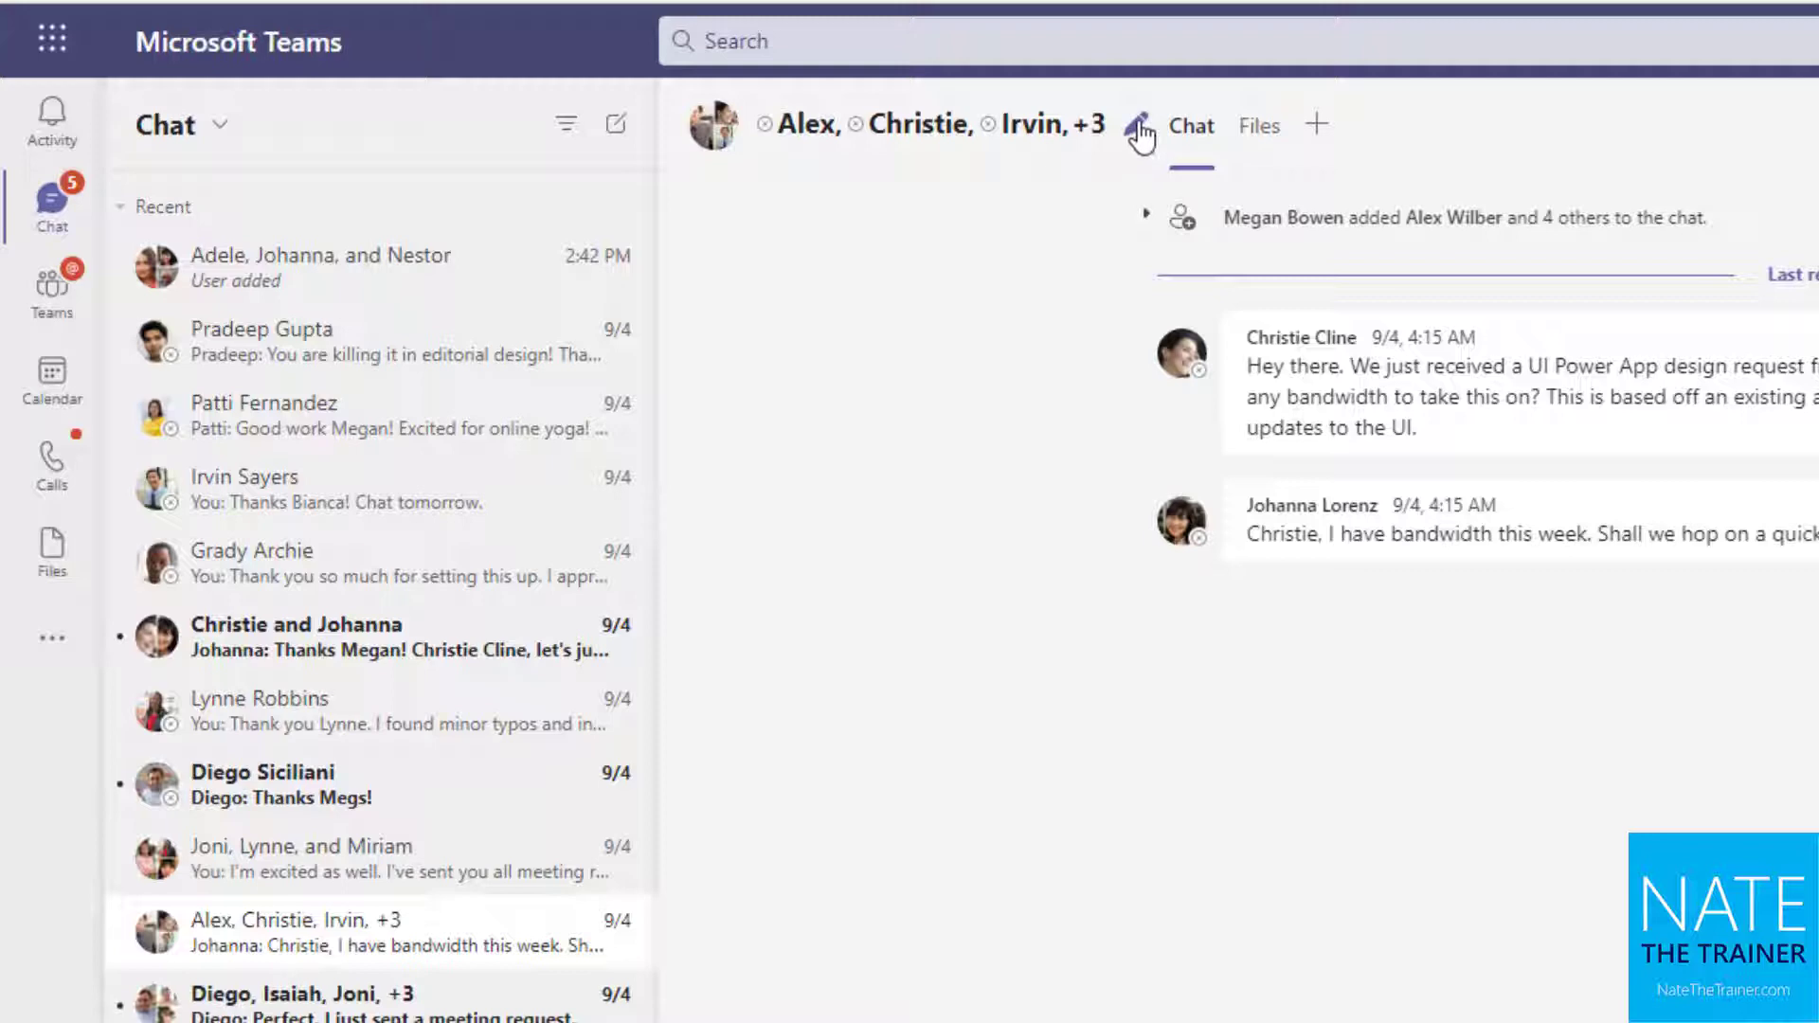
Change the Power App group chat's name to 'Project ABC' and save it
{"action": "left_click", "coordinate": [1138, 125]}
{"action": "type", "text": "Projec"}
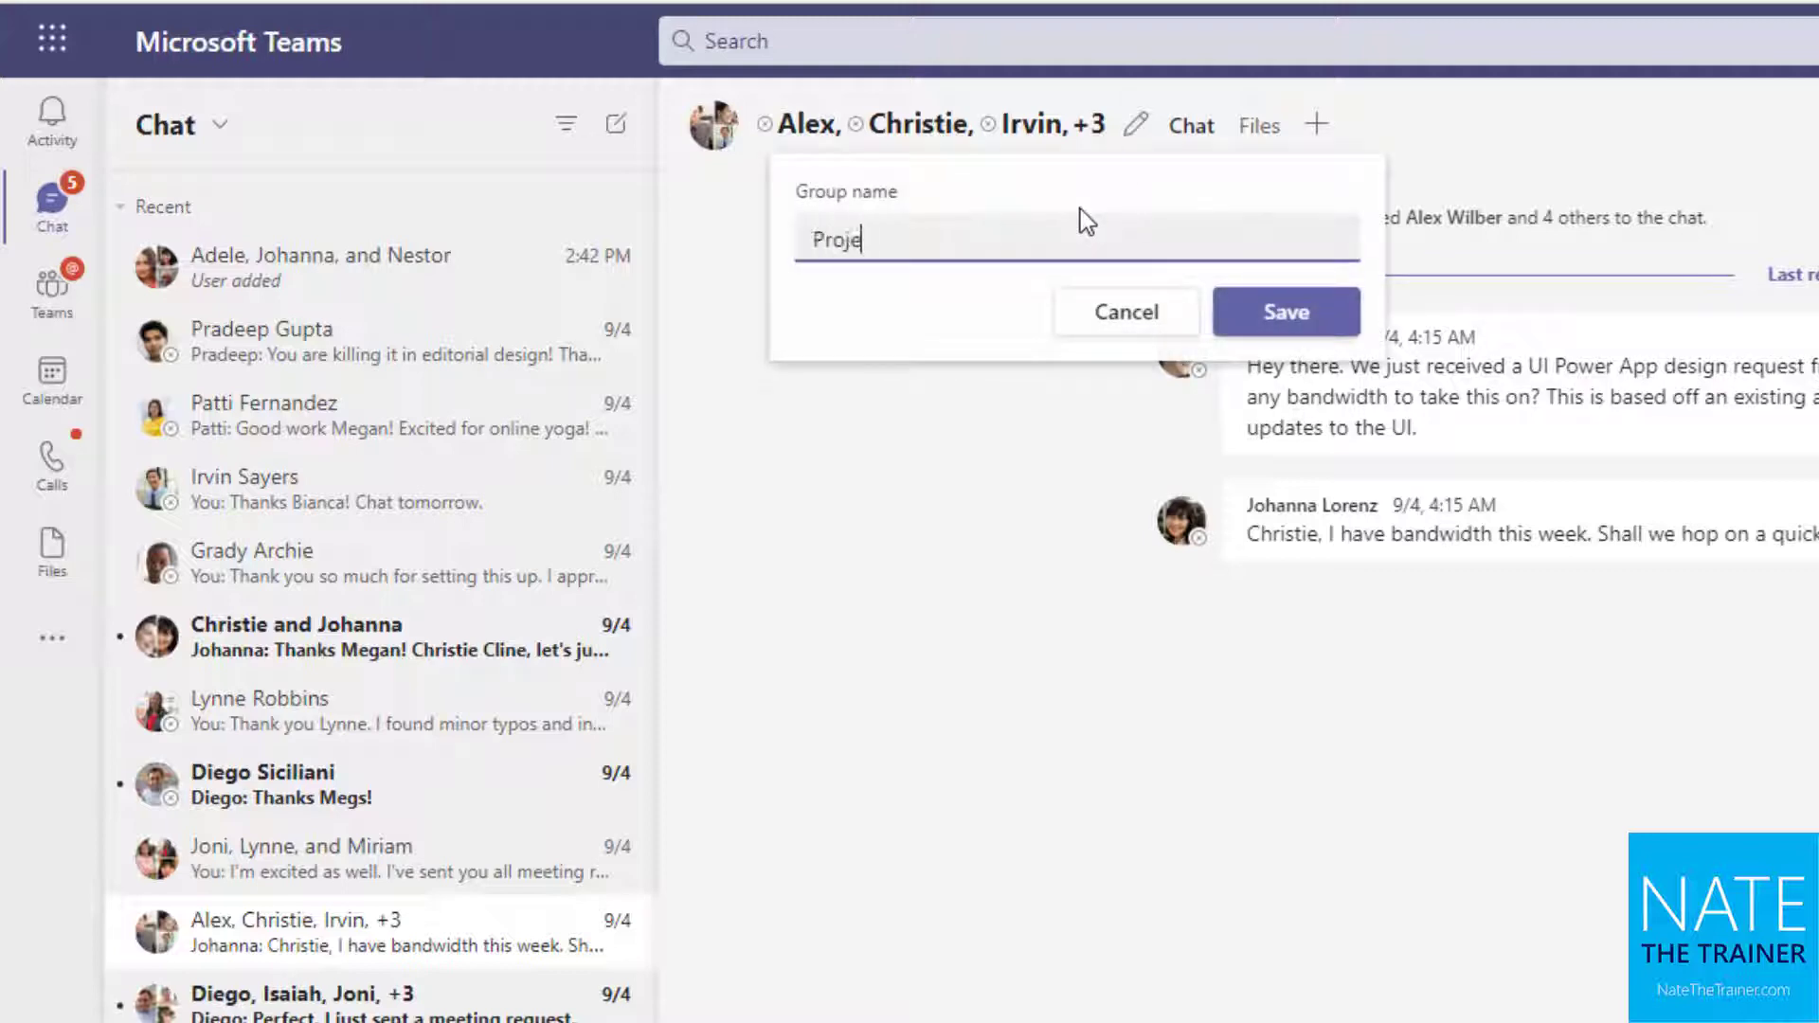
{"action": "type", "text": "t ABC"}
{"action": "left_click", "coordinate": [1306, 318]}
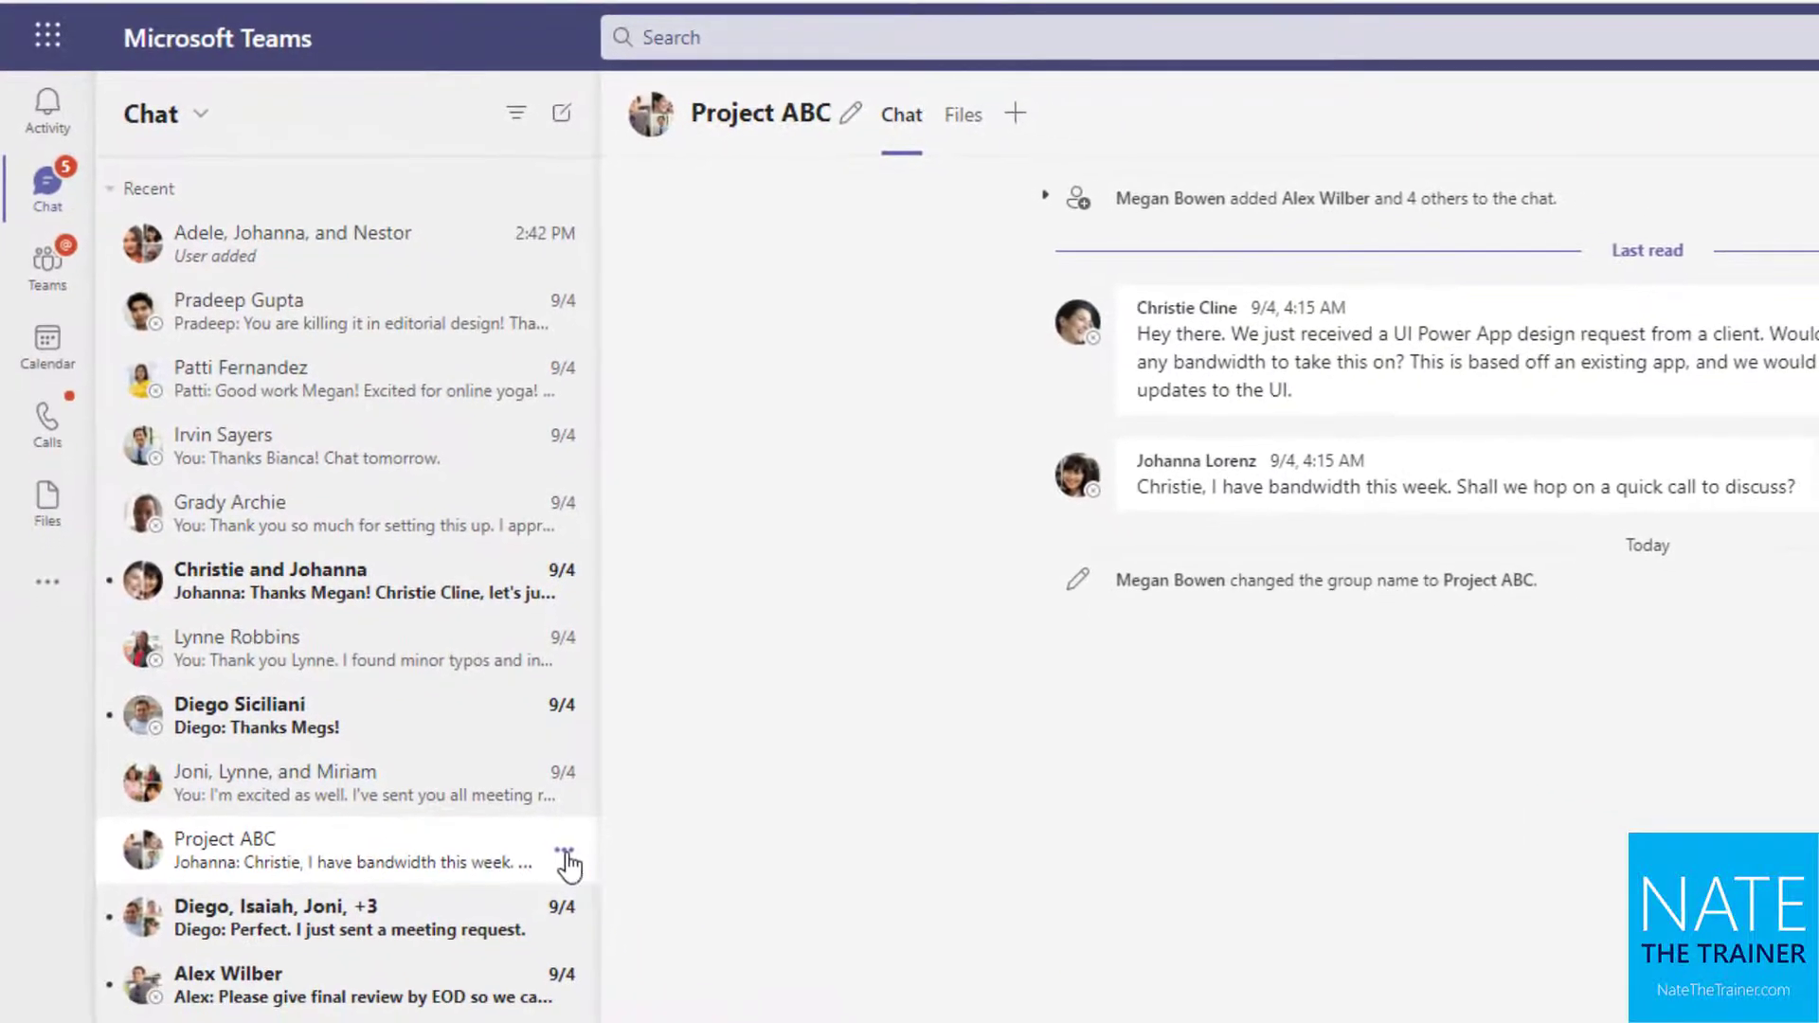
Pin the Project ABC and online yoga chats, keeping Project ABC at the top of Pinned
{"action": "left_click", "coordinate": [565, 852]}
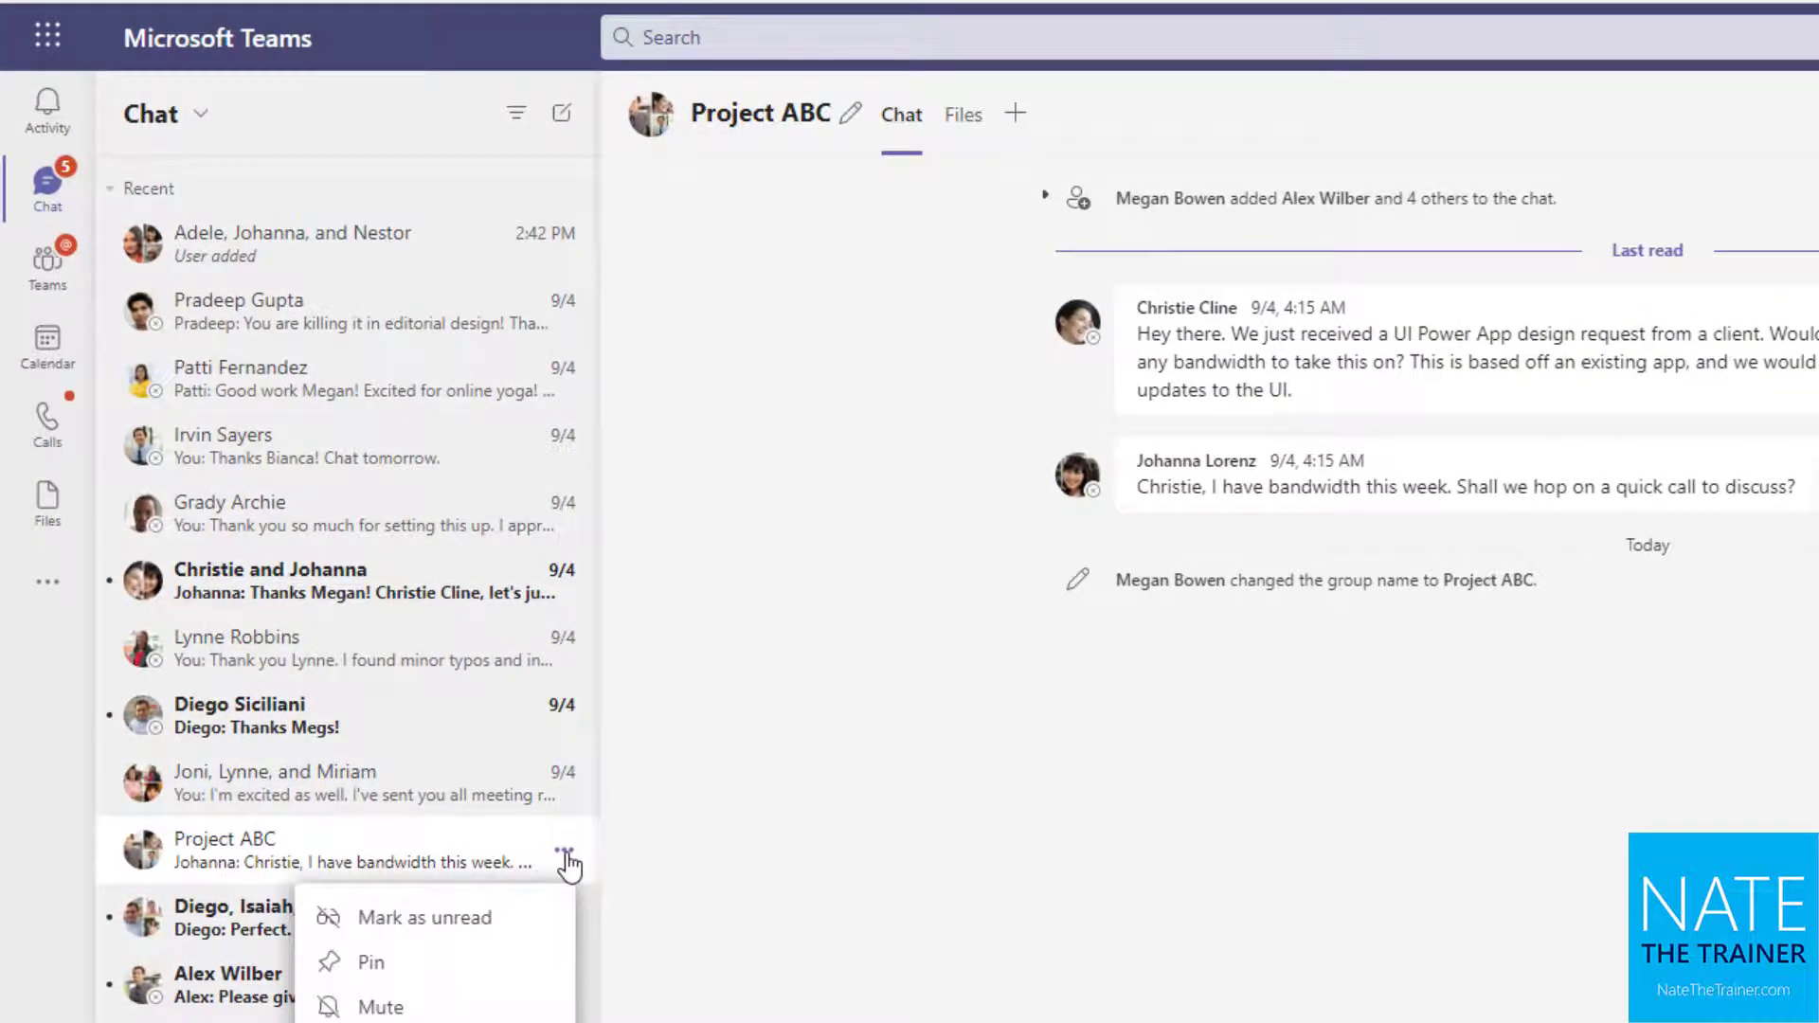
{"action": "left_click", "coordinate": [528, 965]}
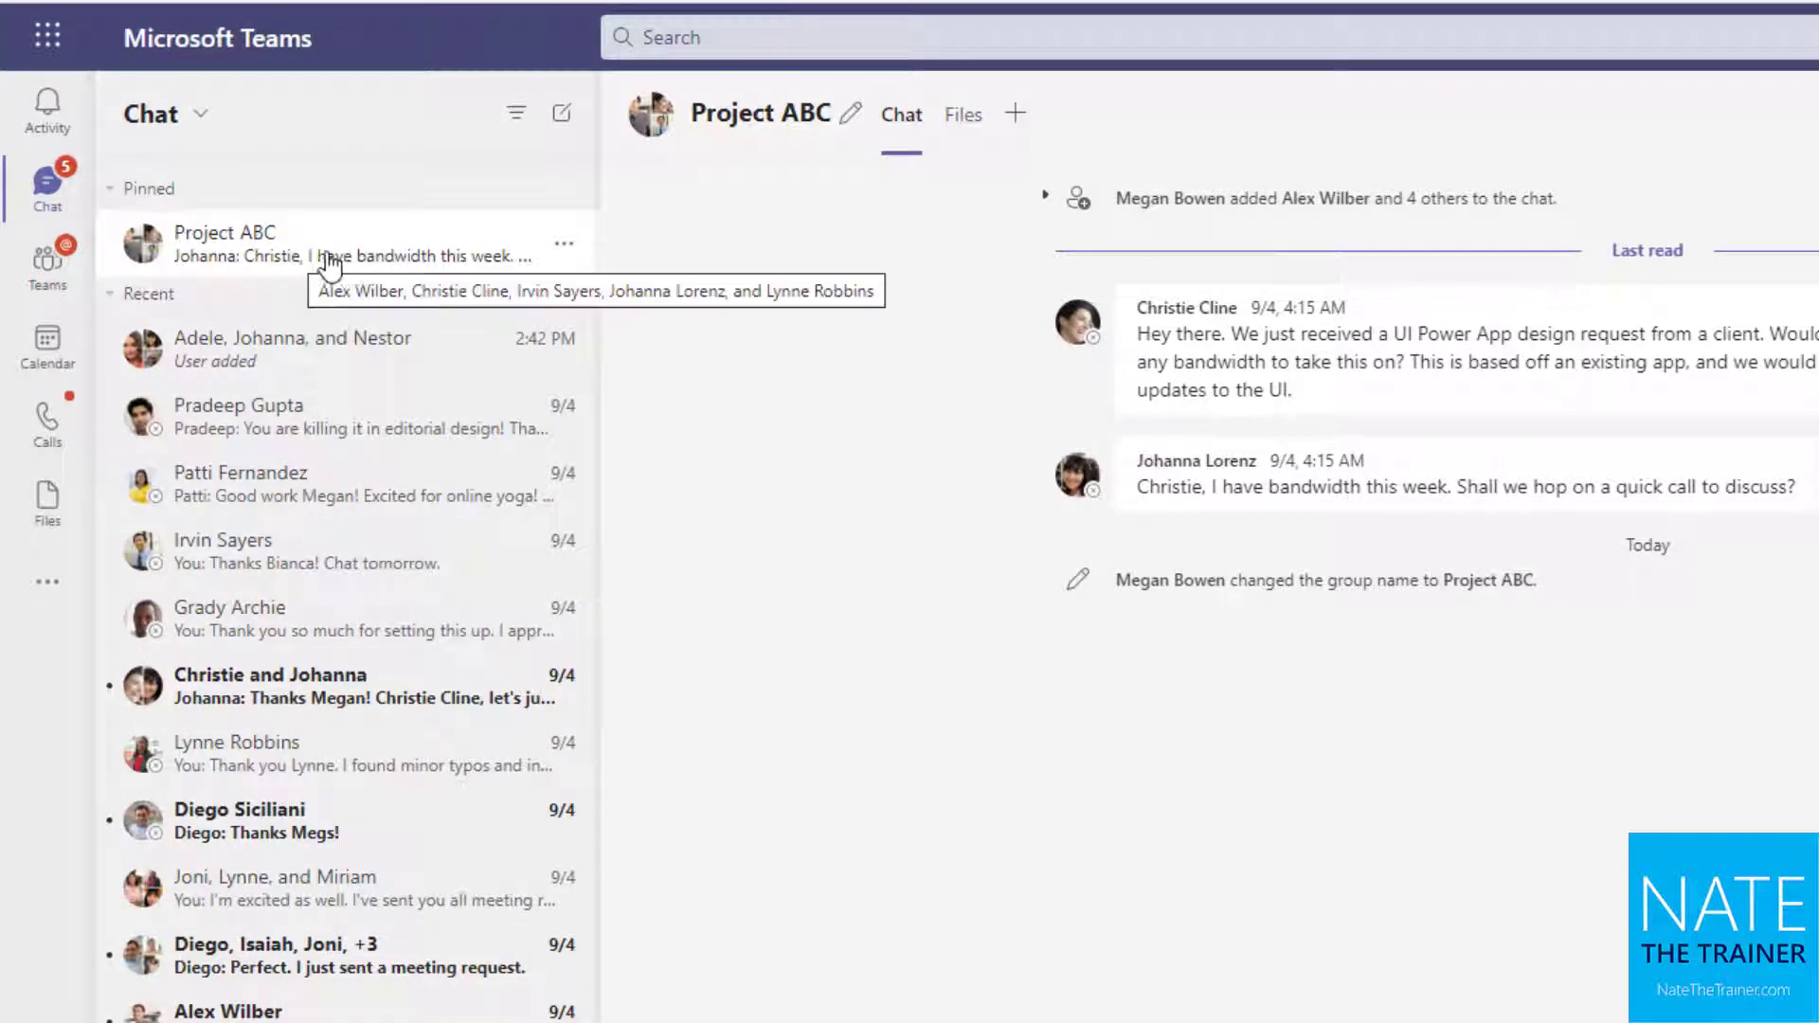
{"action": "left_click", "coordinate": [567, 493]}
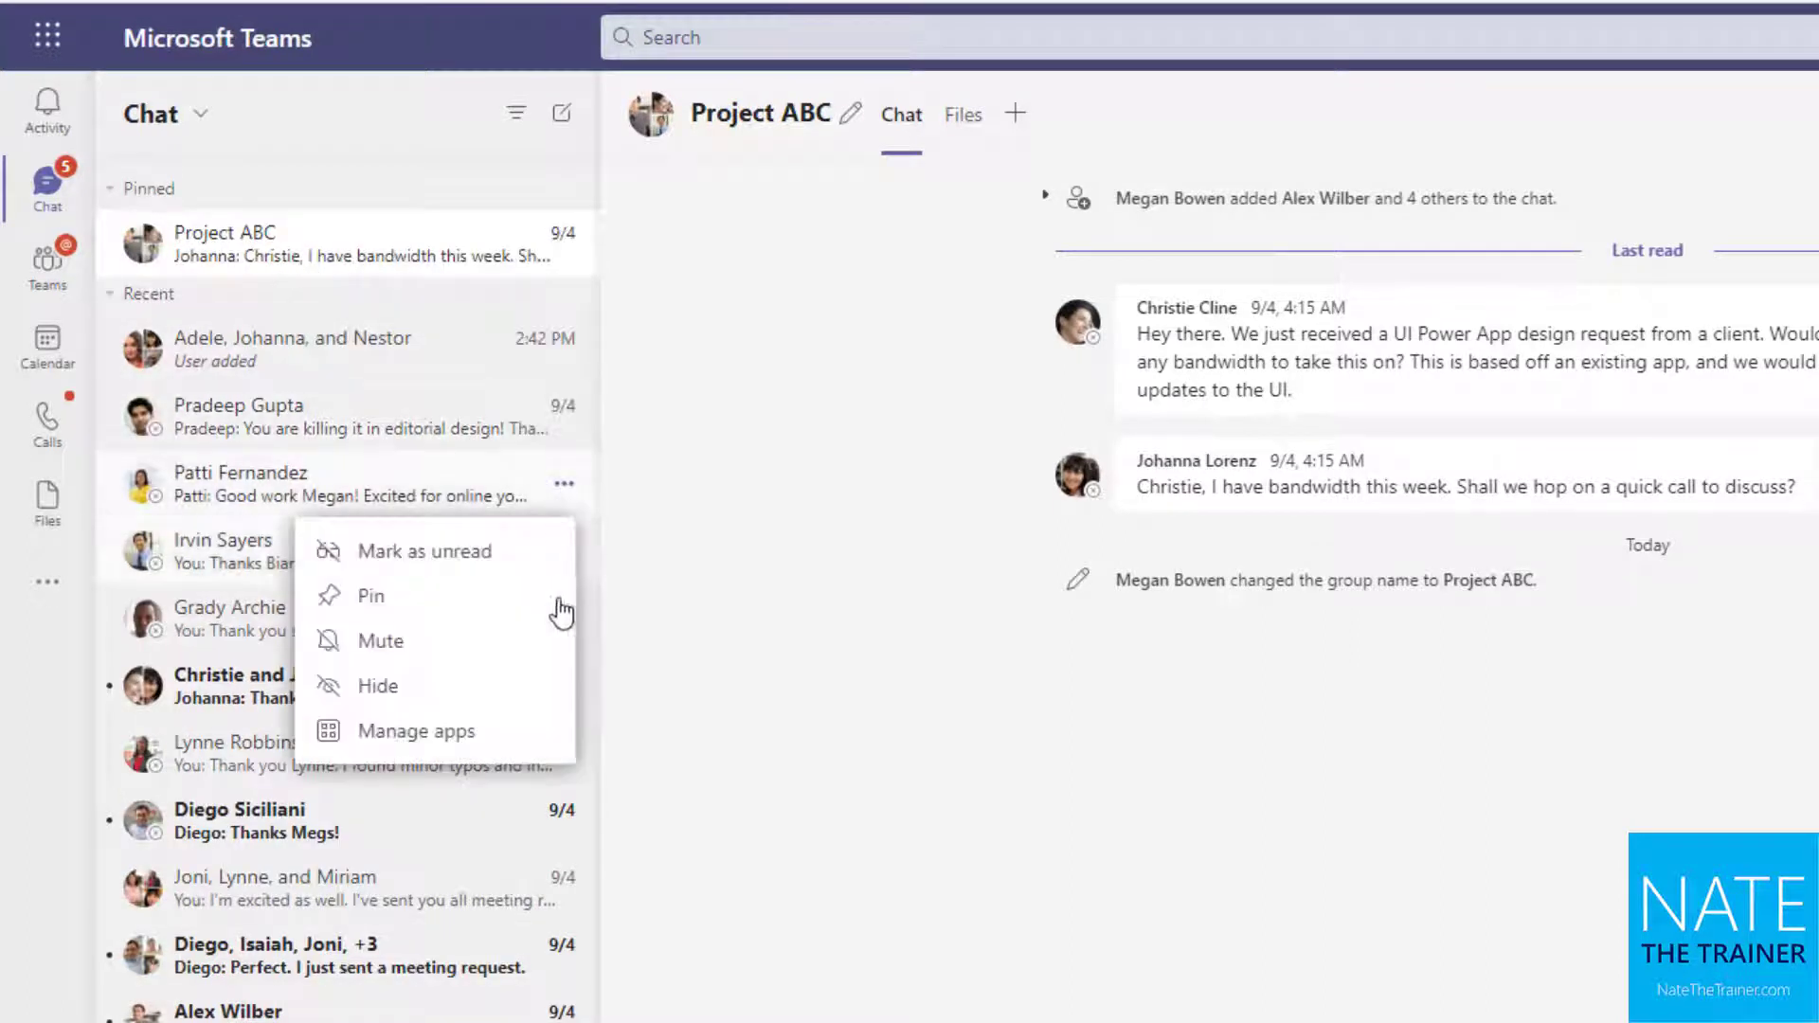
{"action": "left_click", "coordinate": [507, 599]}
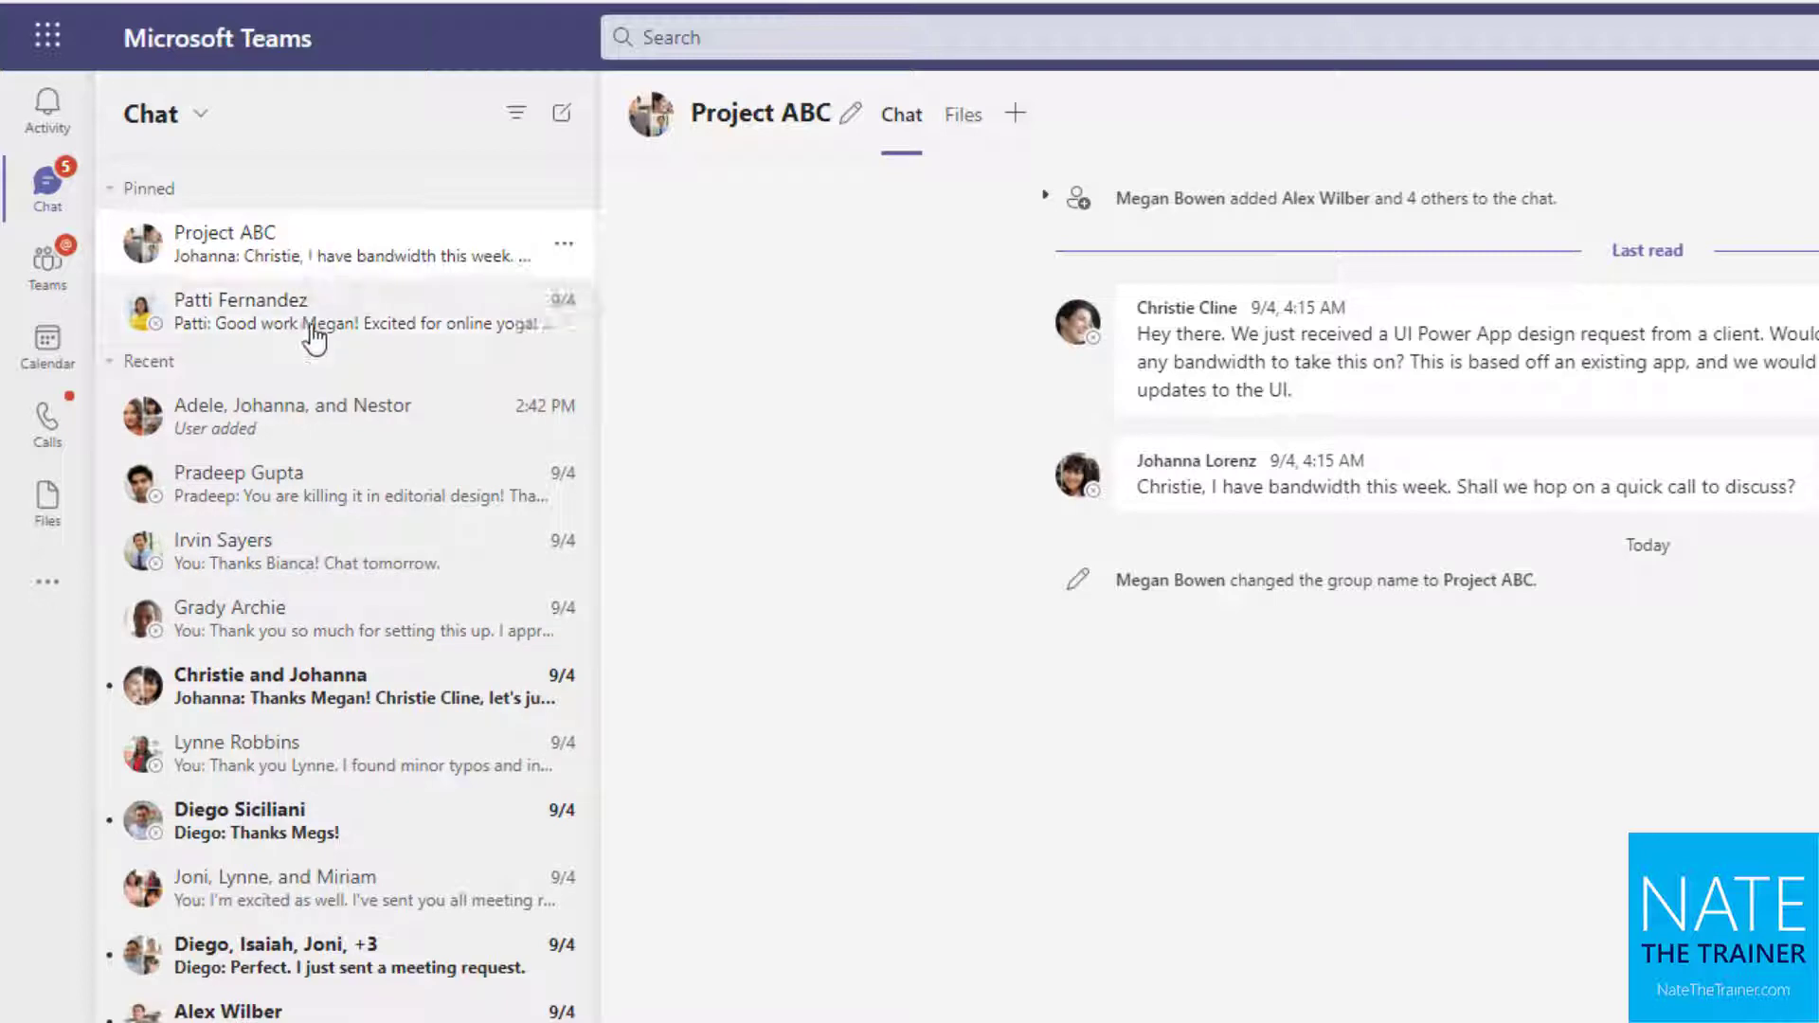
{"action": "left_click_drag", "start_coordinate": [303, 303], "coordinate": [303, 235]}
{"action": "left_click_drag", "start_coordinate": [304, 305], "coordinate": [303, 227]}
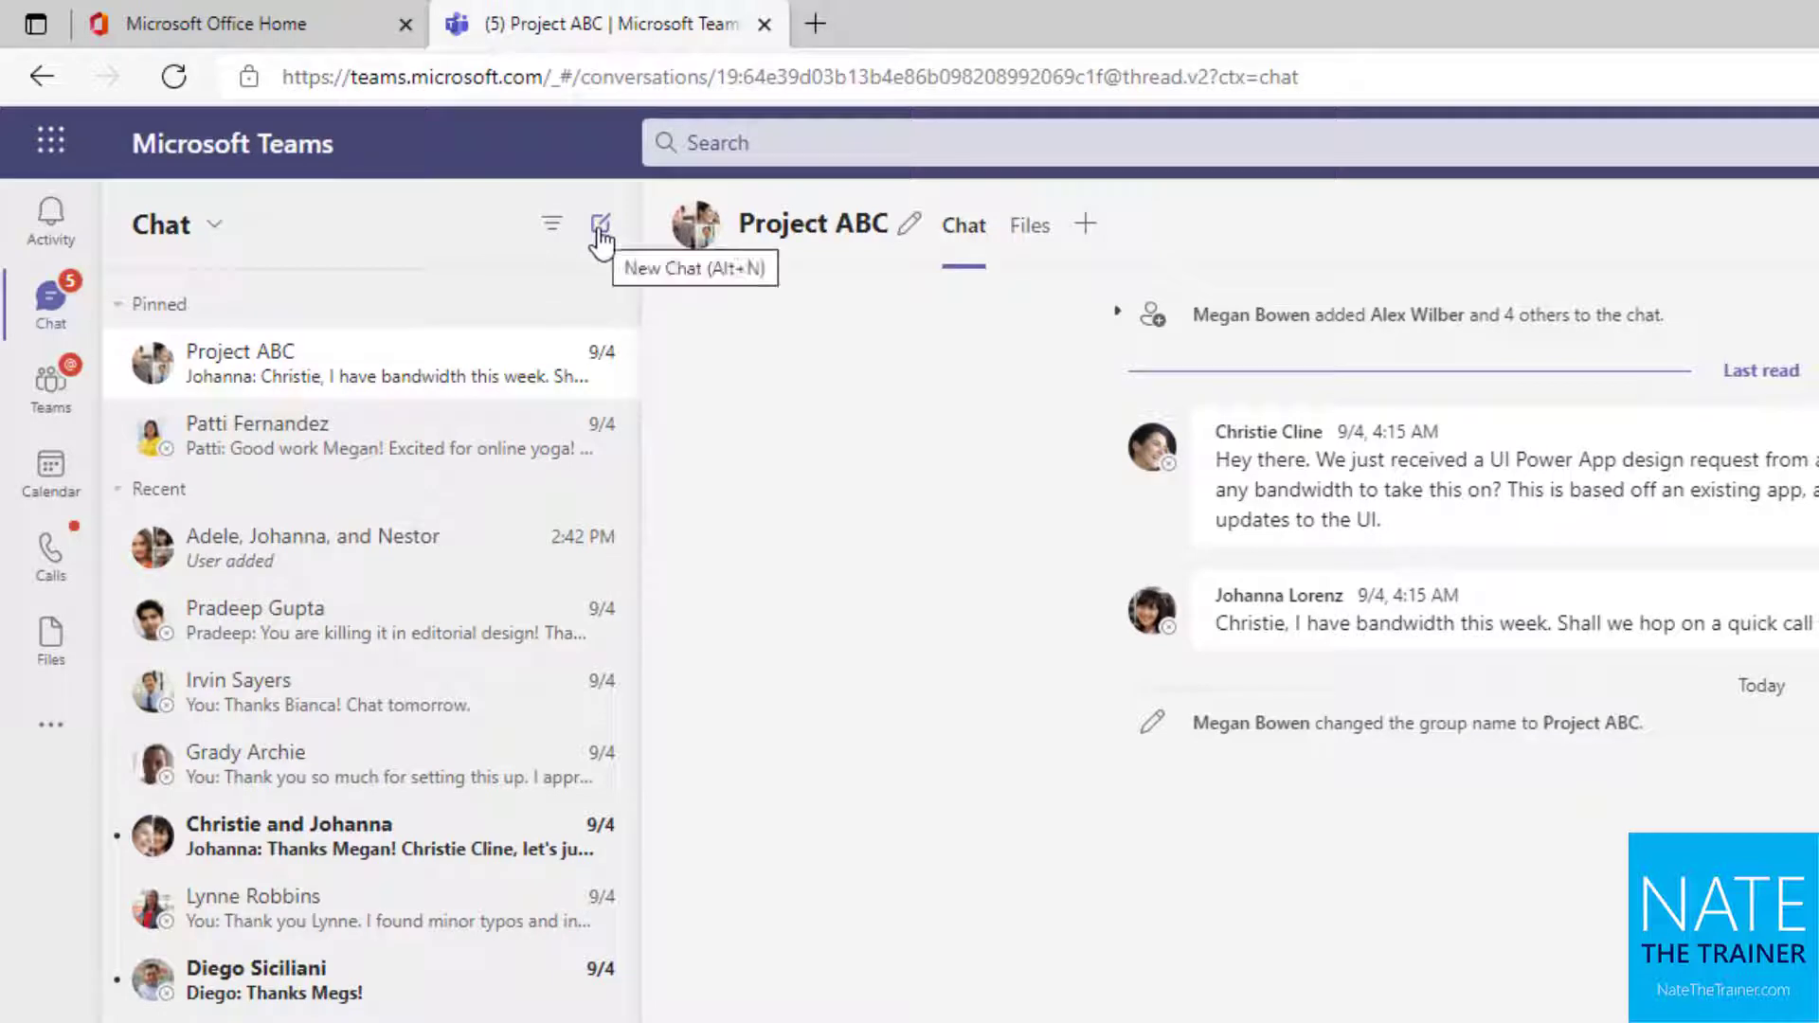
Start a new chat with the HR manager and the paralegal and send 'Hello'
{"action": "left_click", "coordinate": [600, 227]}
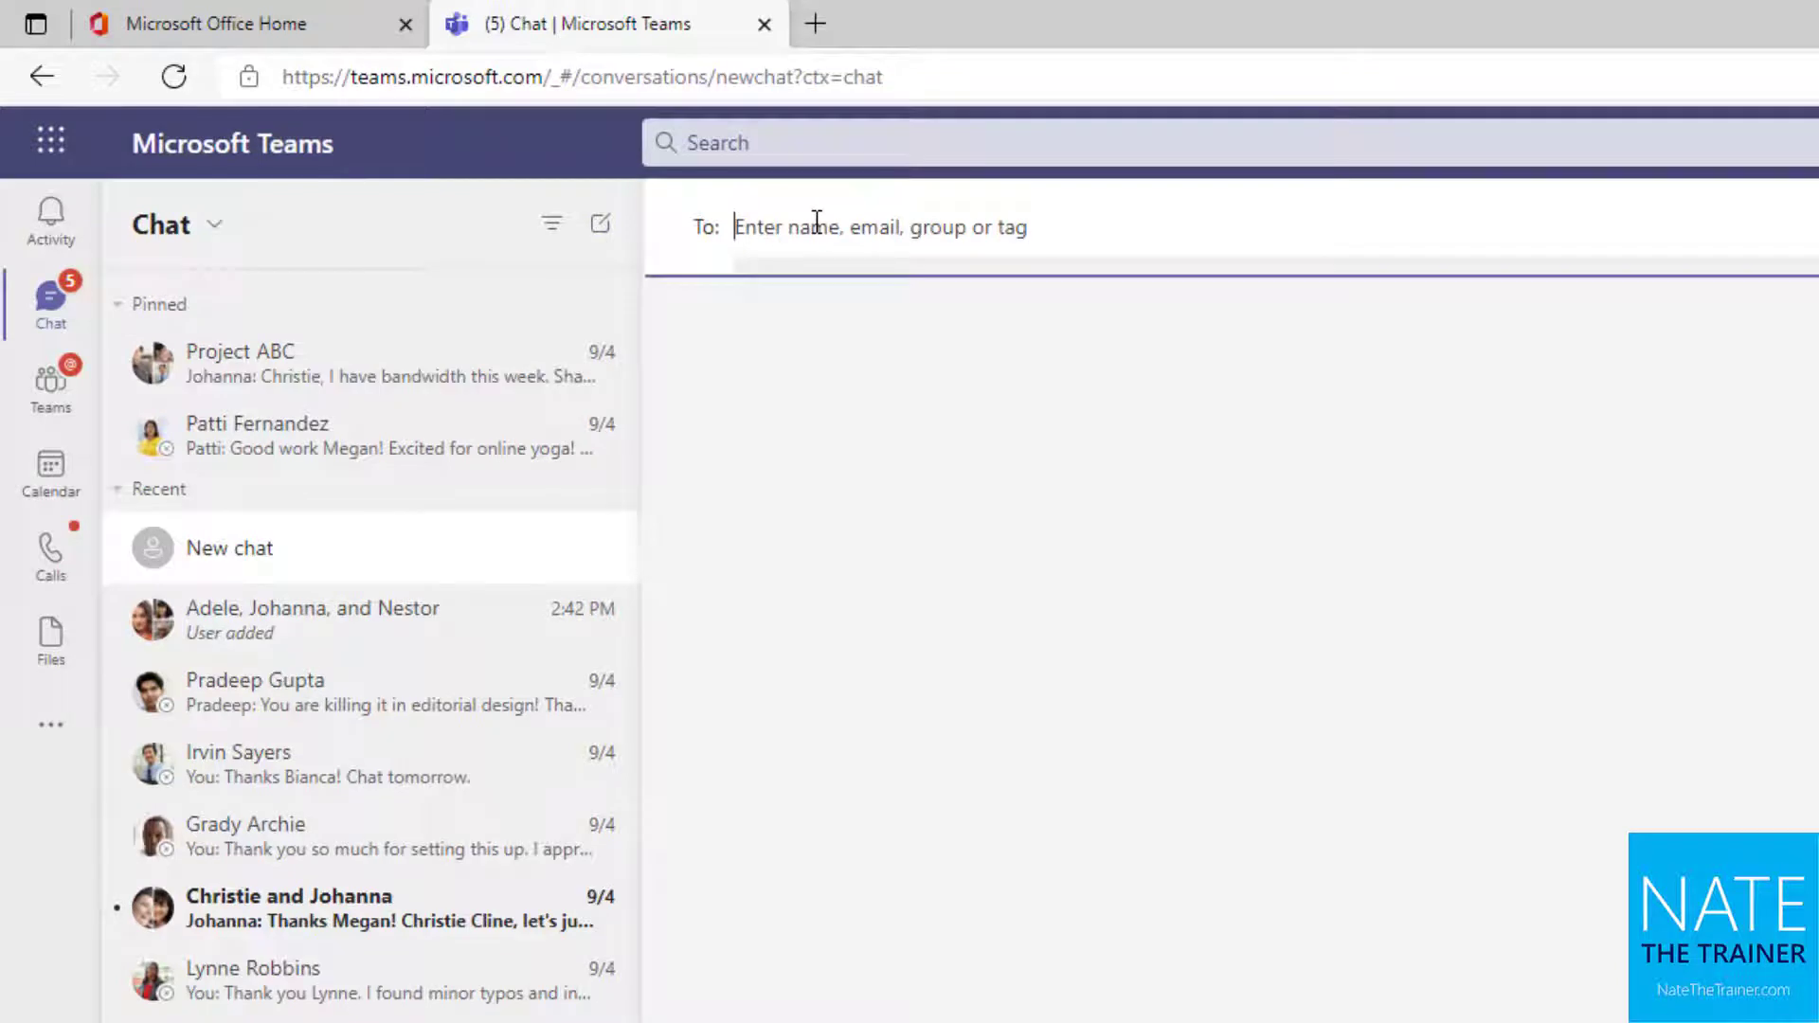
{"action": "type", "text": "DIEGO"}
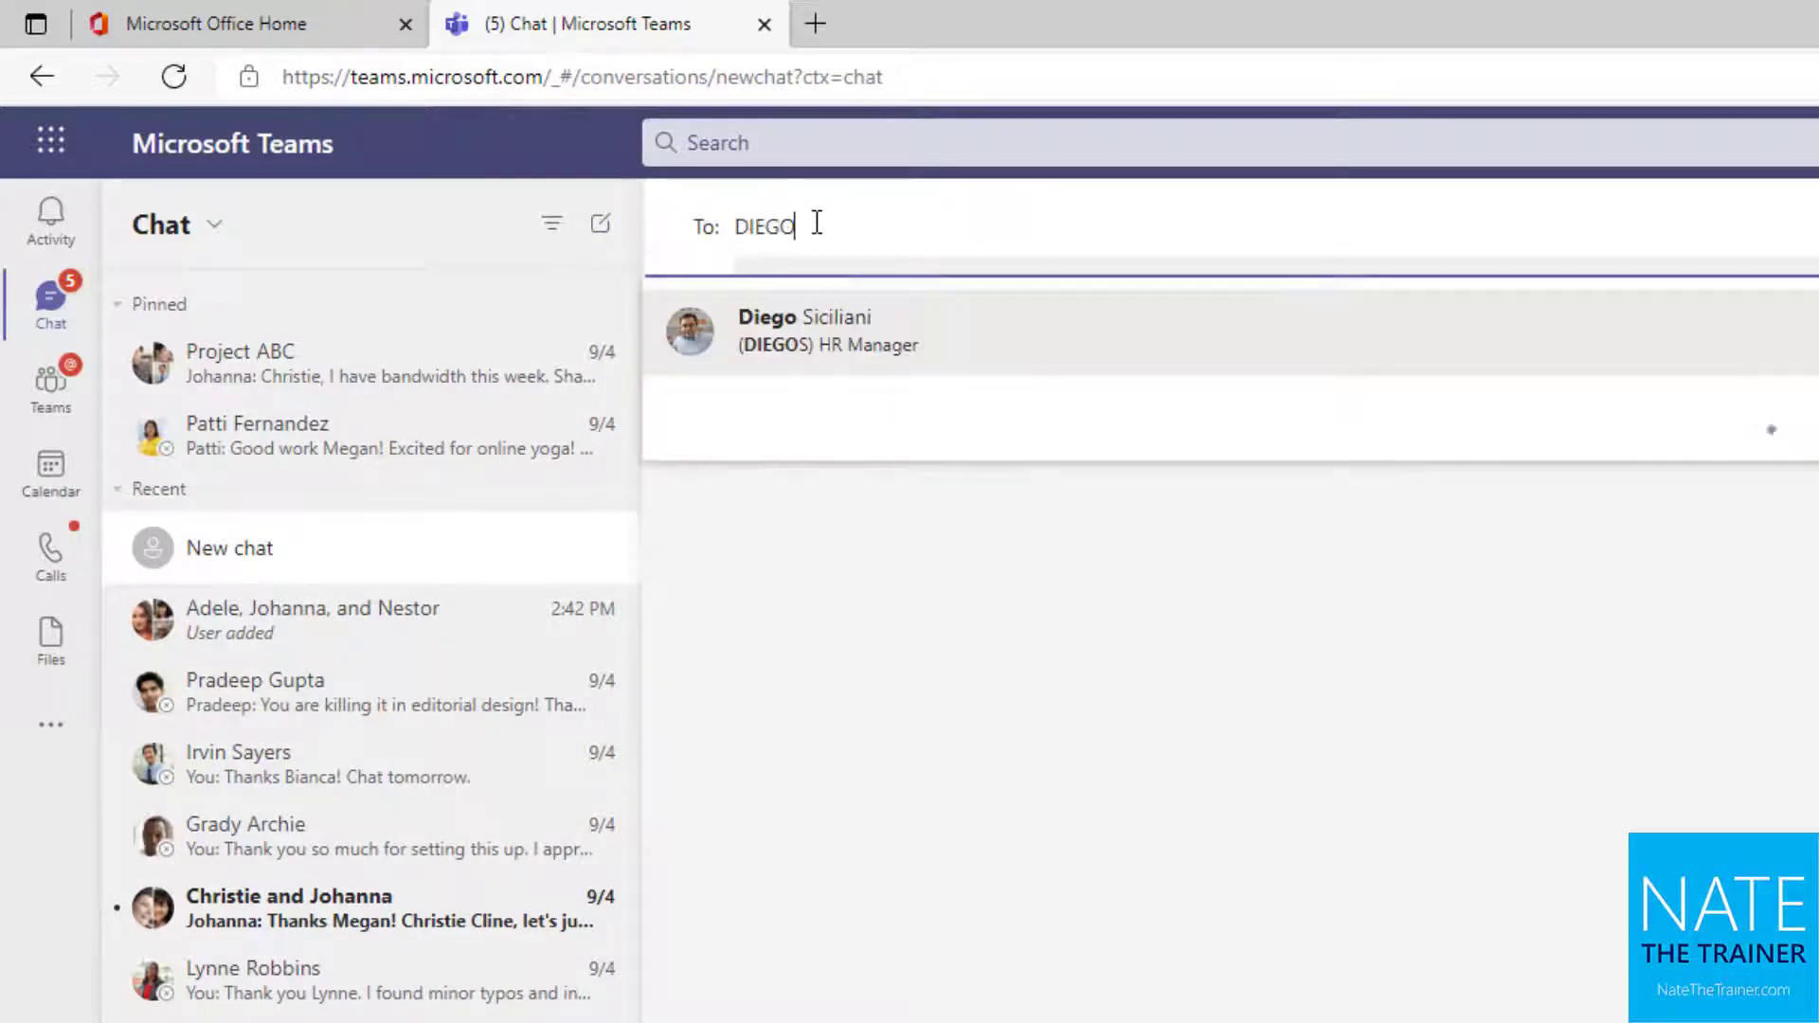
{"action": "left_click", "coordinate": [847, 298]}
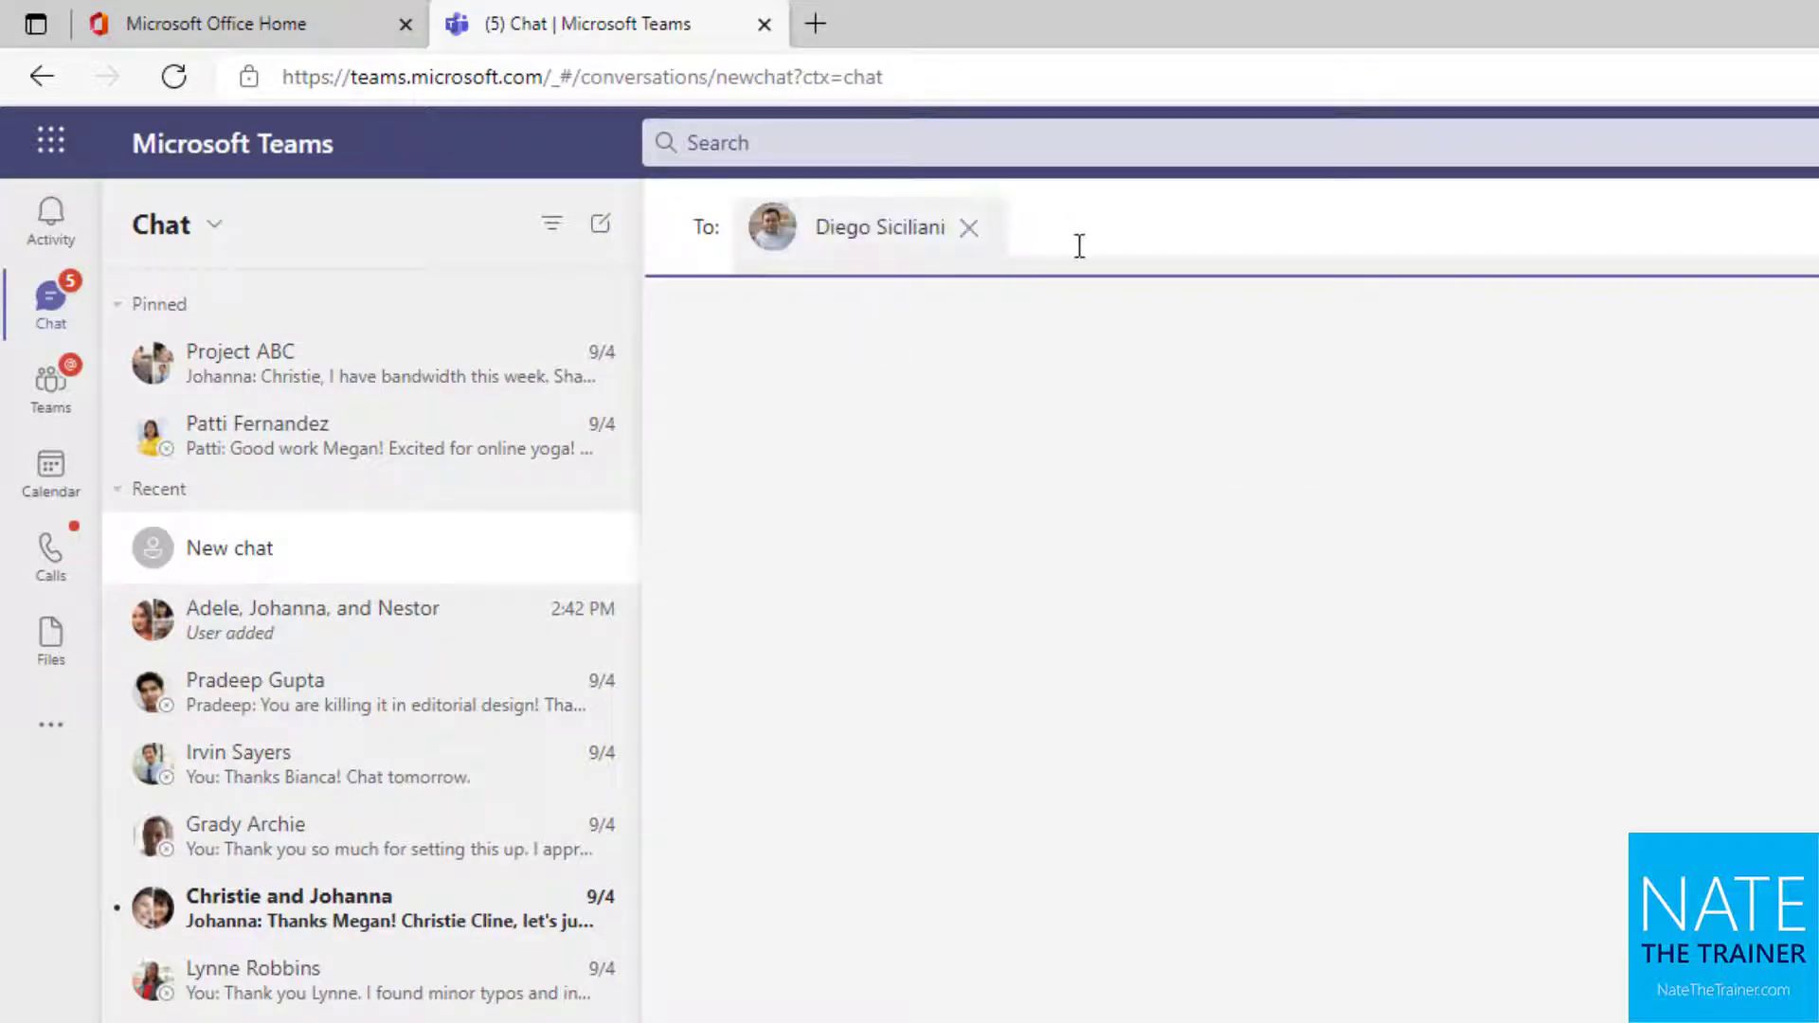
{"action": "type", "text": "joni"}
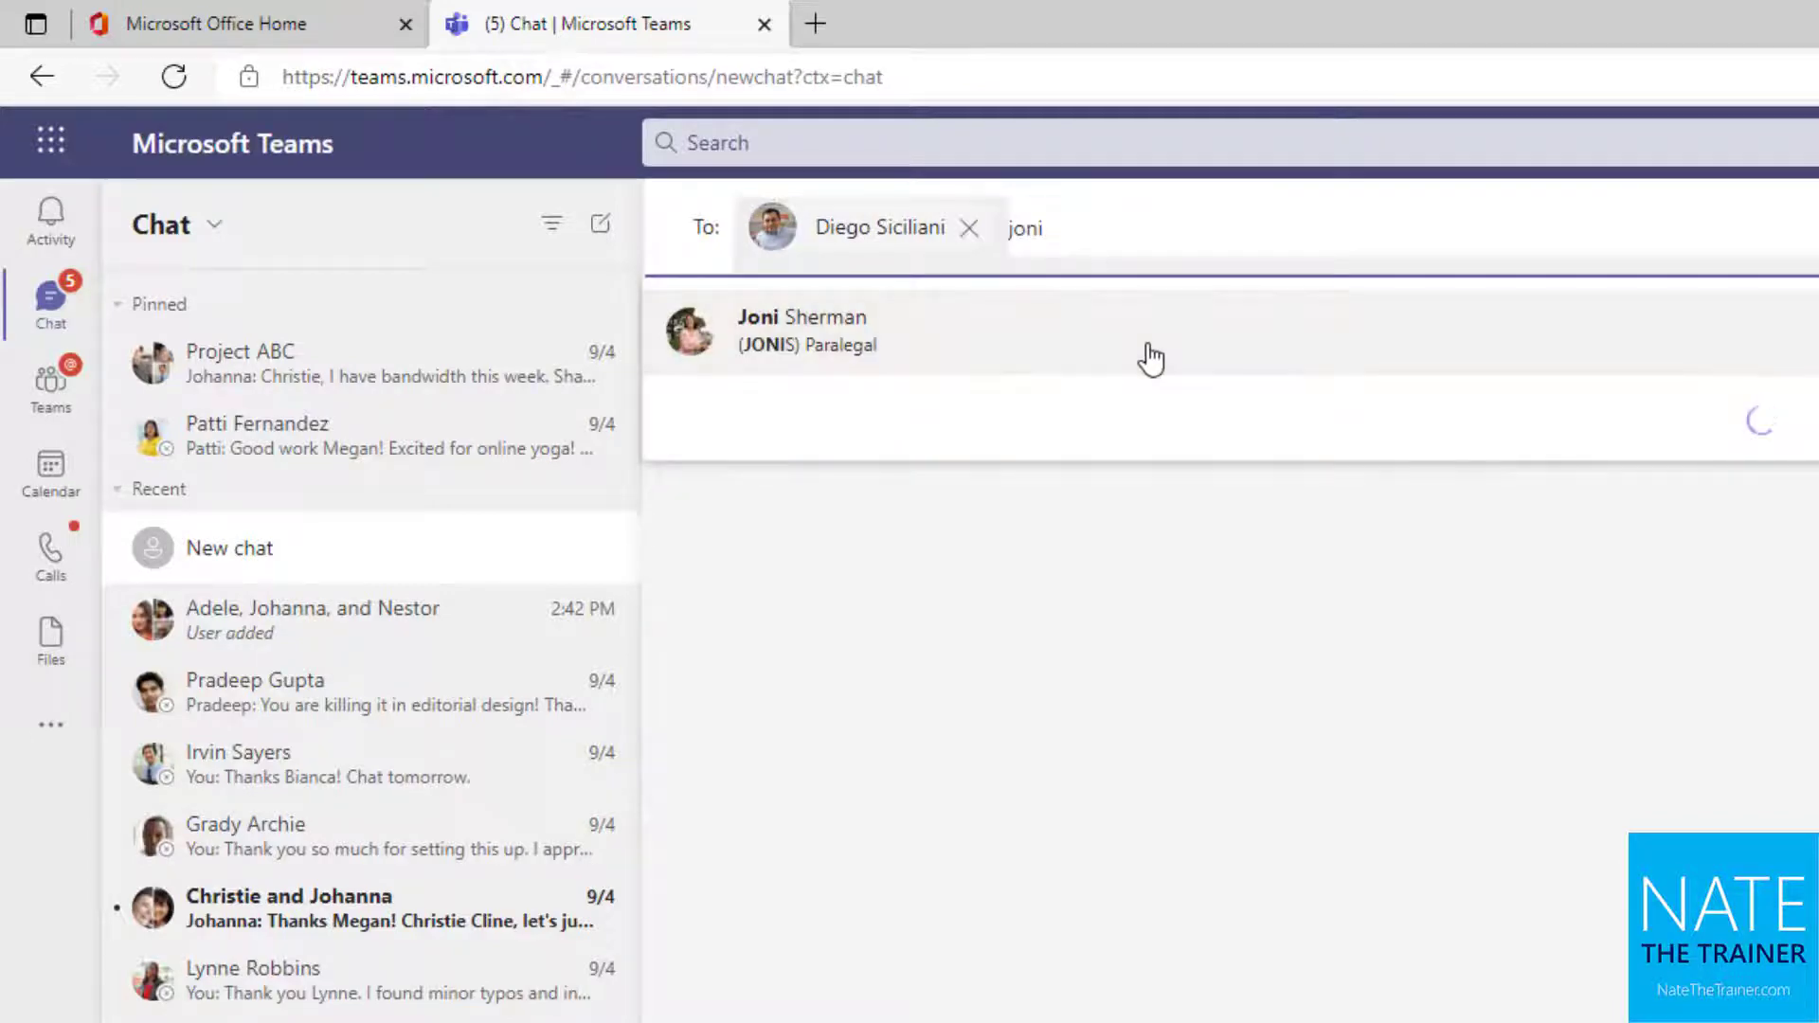
{"action": "left_click", "coordinate": [1149, 357]}
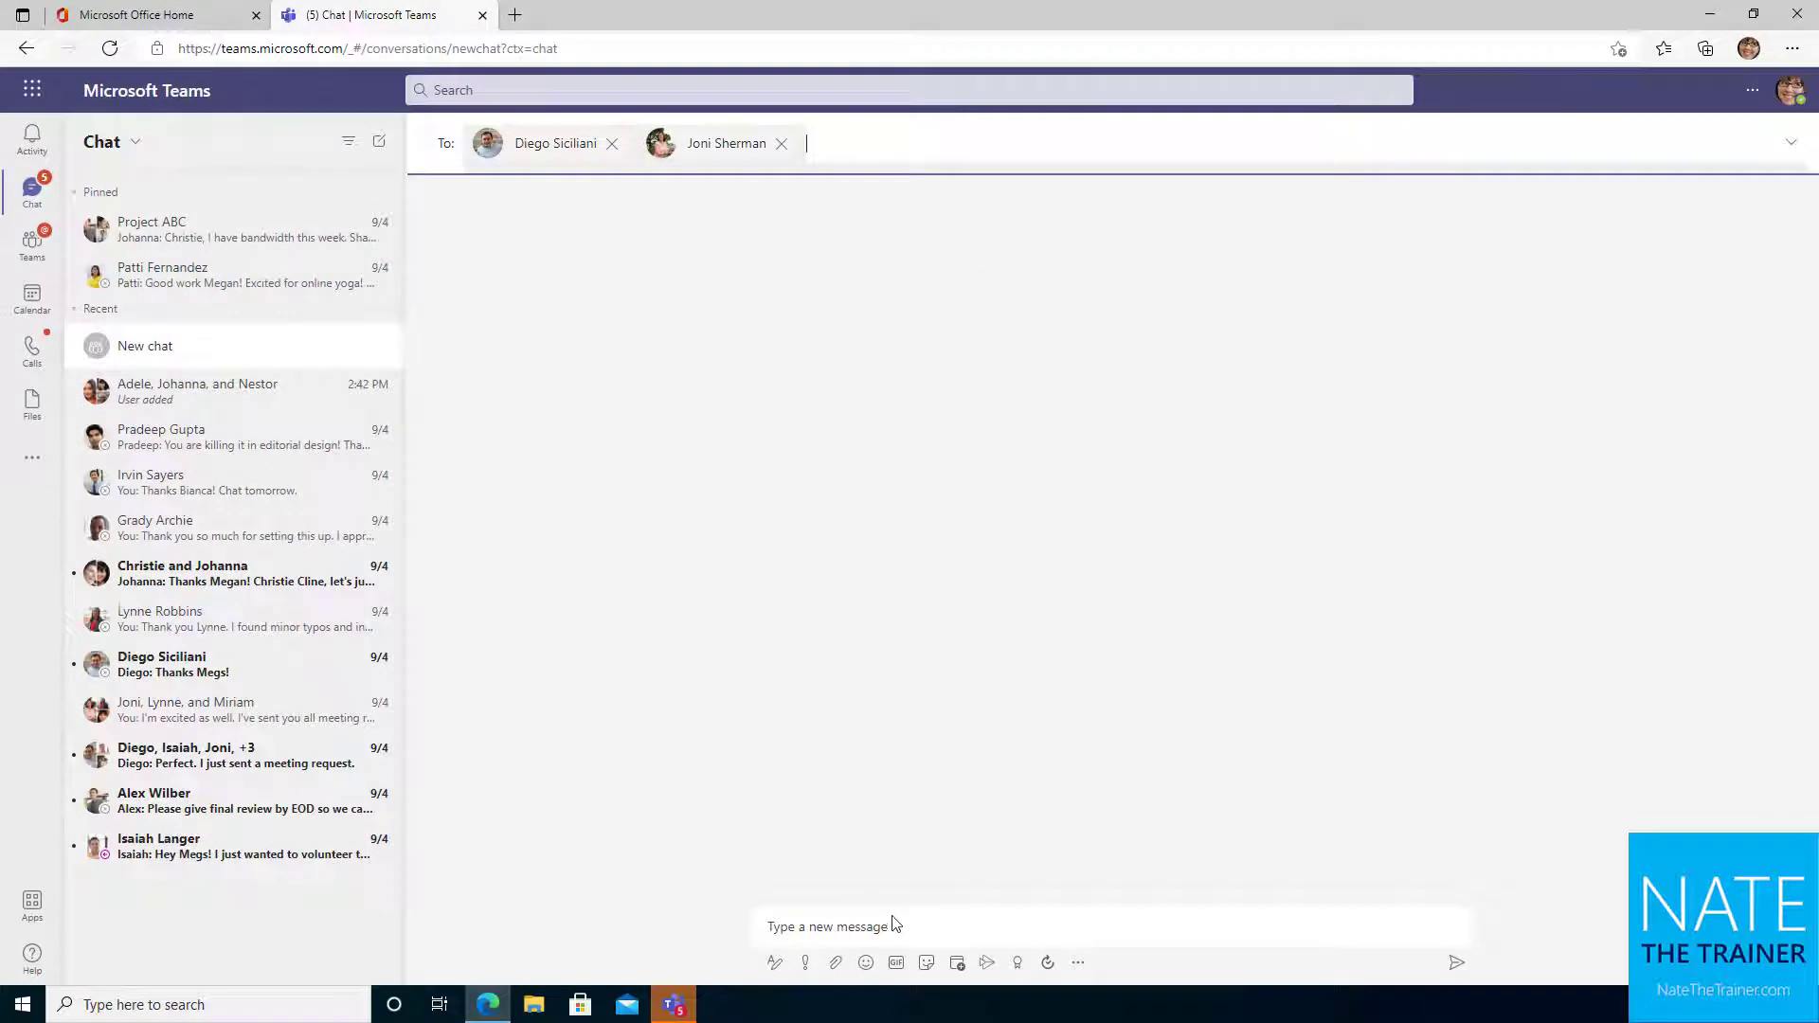
{"action": "left_click", "coordinate": [887, 924]}
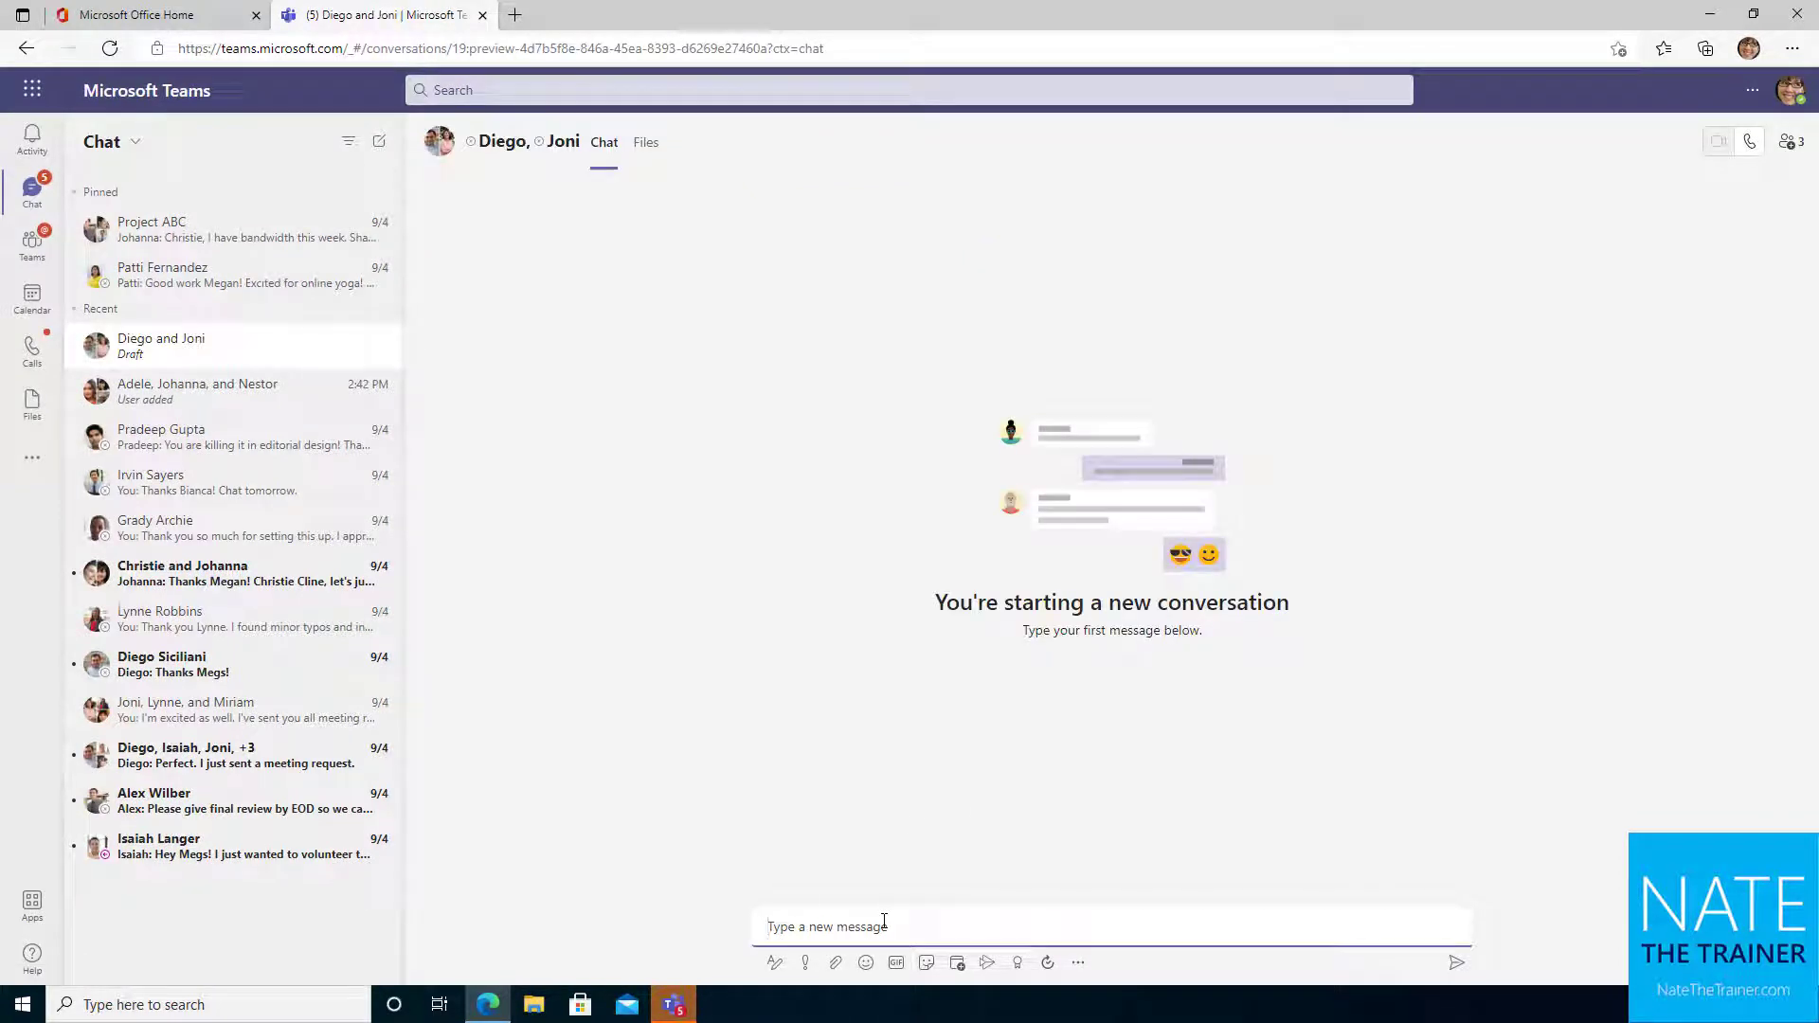
{"action": "type", "text": "Hello"}
{"action": "key", "text": "Return"}
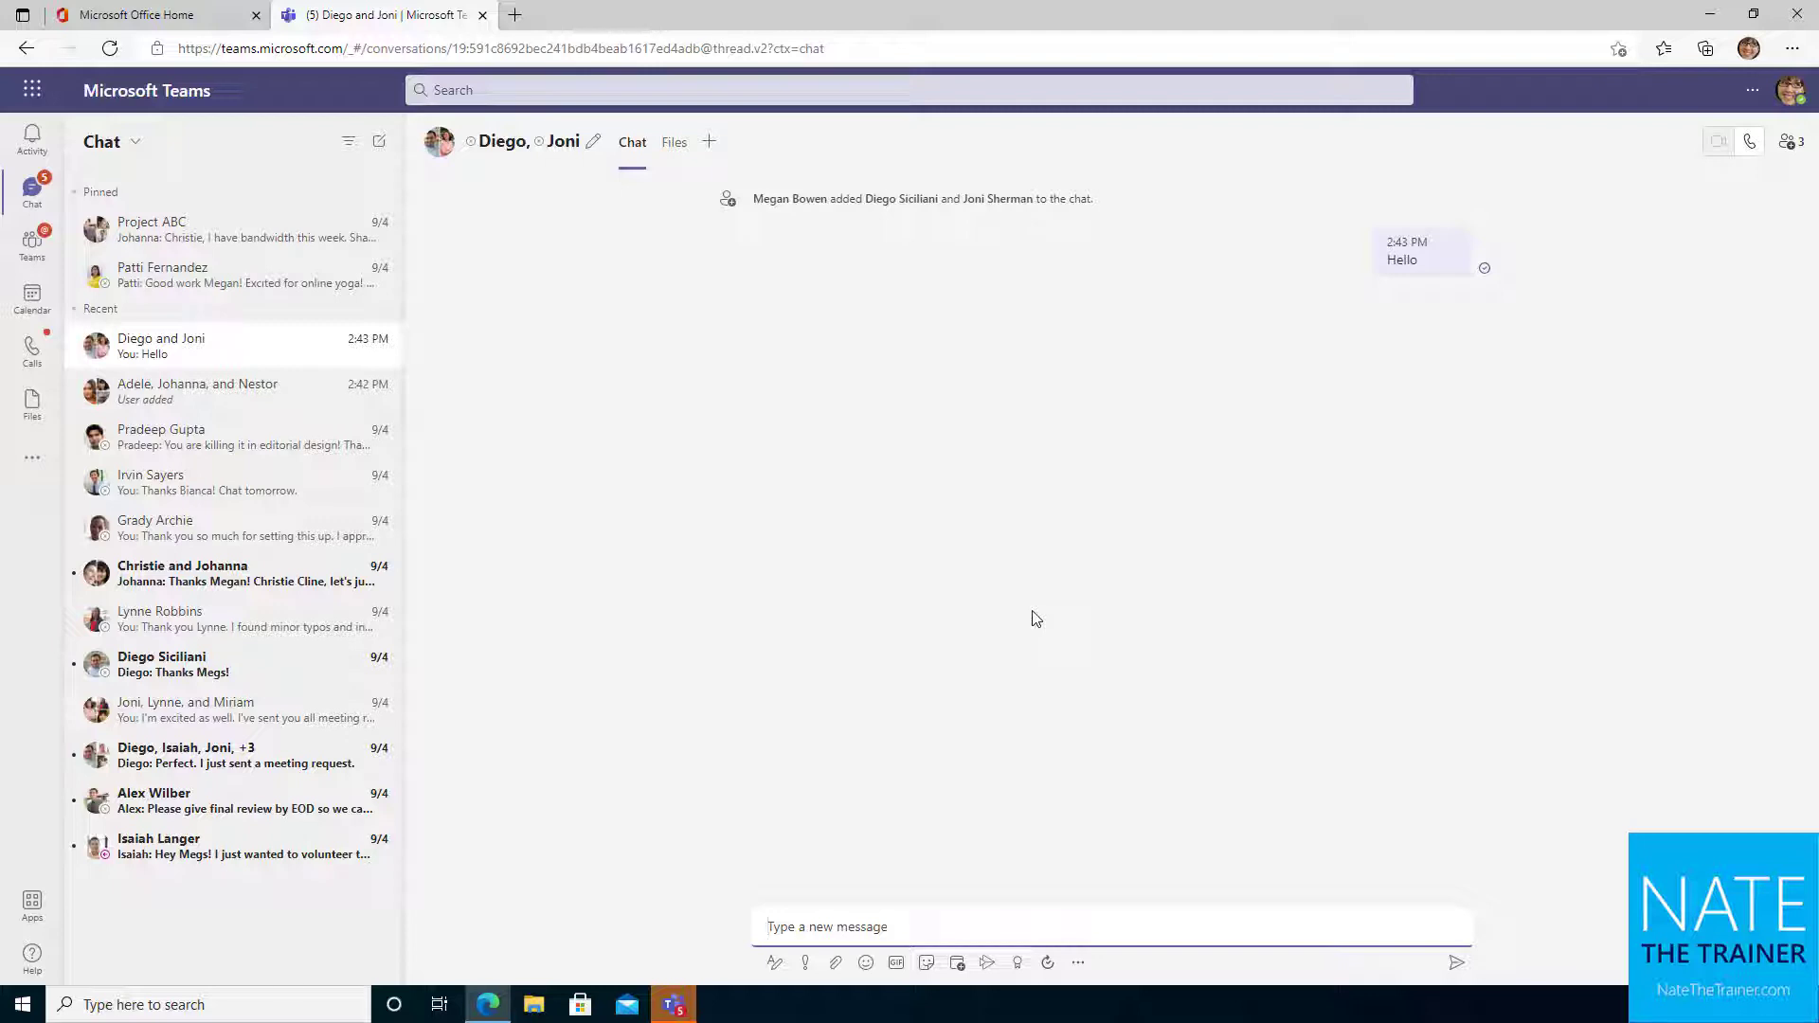
Start a one-to-one chat with the external contact's e-mail address and send 'Hello'
{"action": "left_click", "coordinate": [657, 366]}
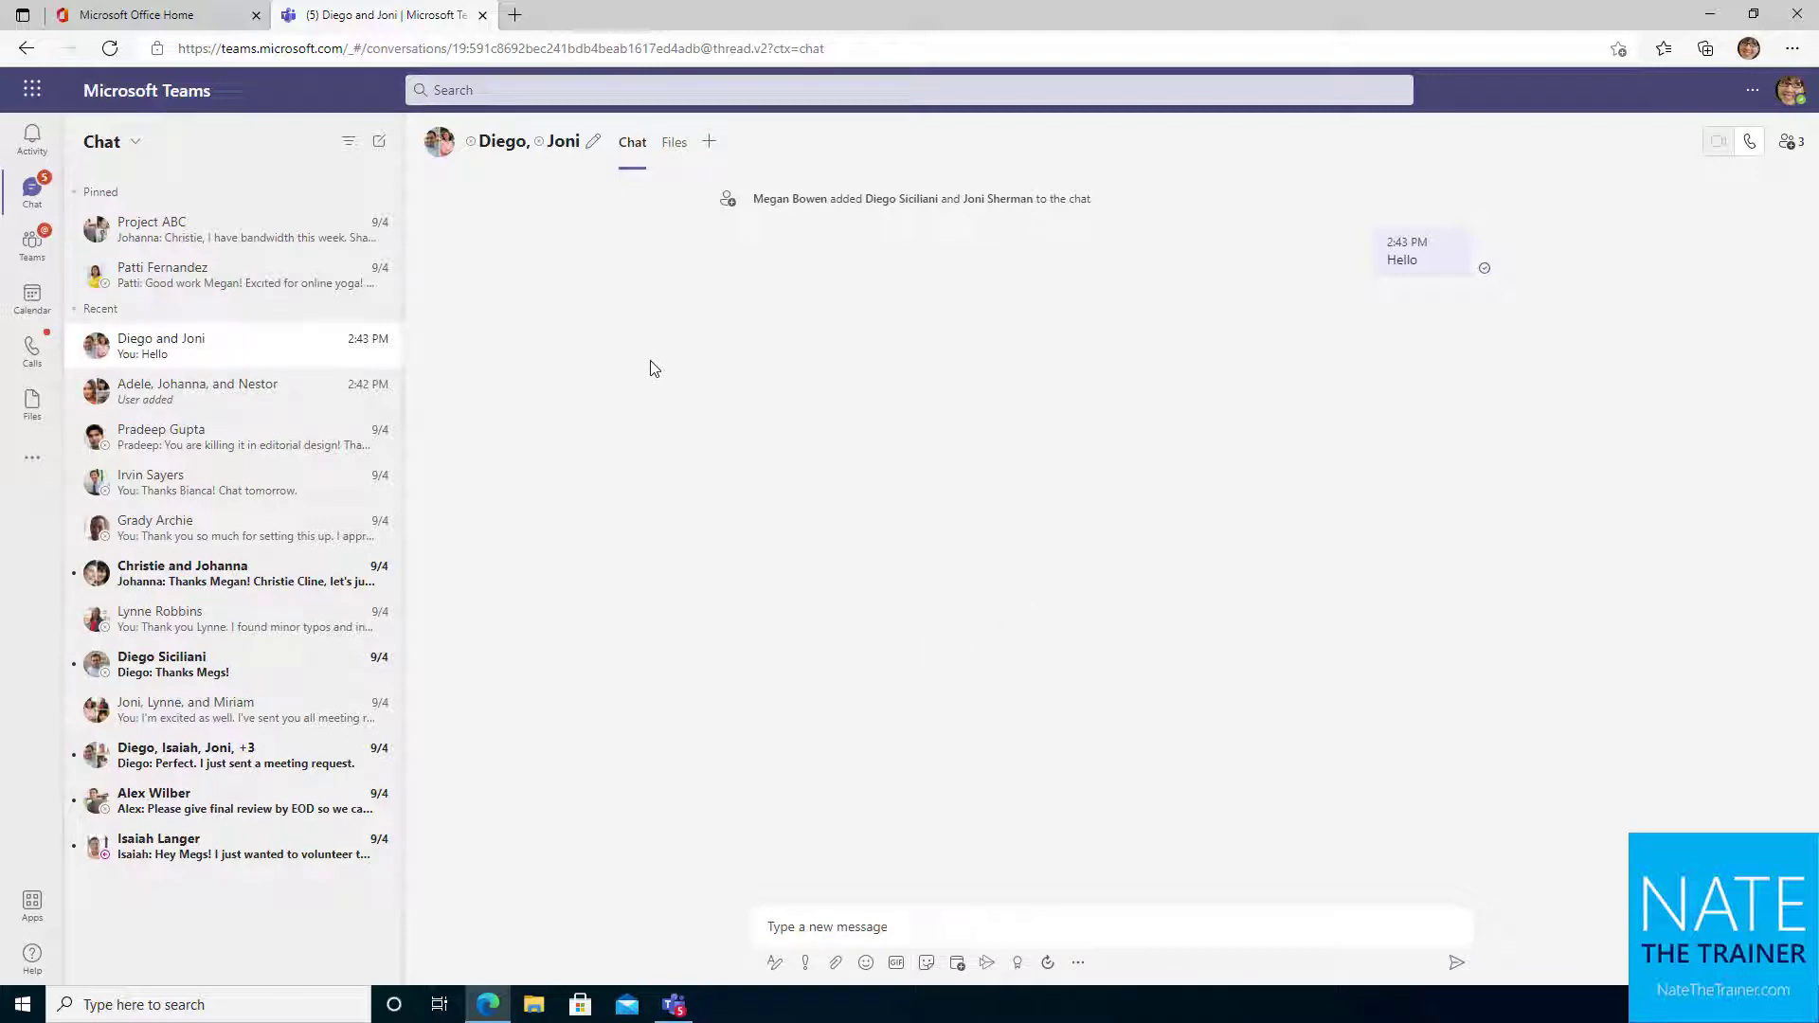
{"action": "left_click", "coordinate": [379, 142]}
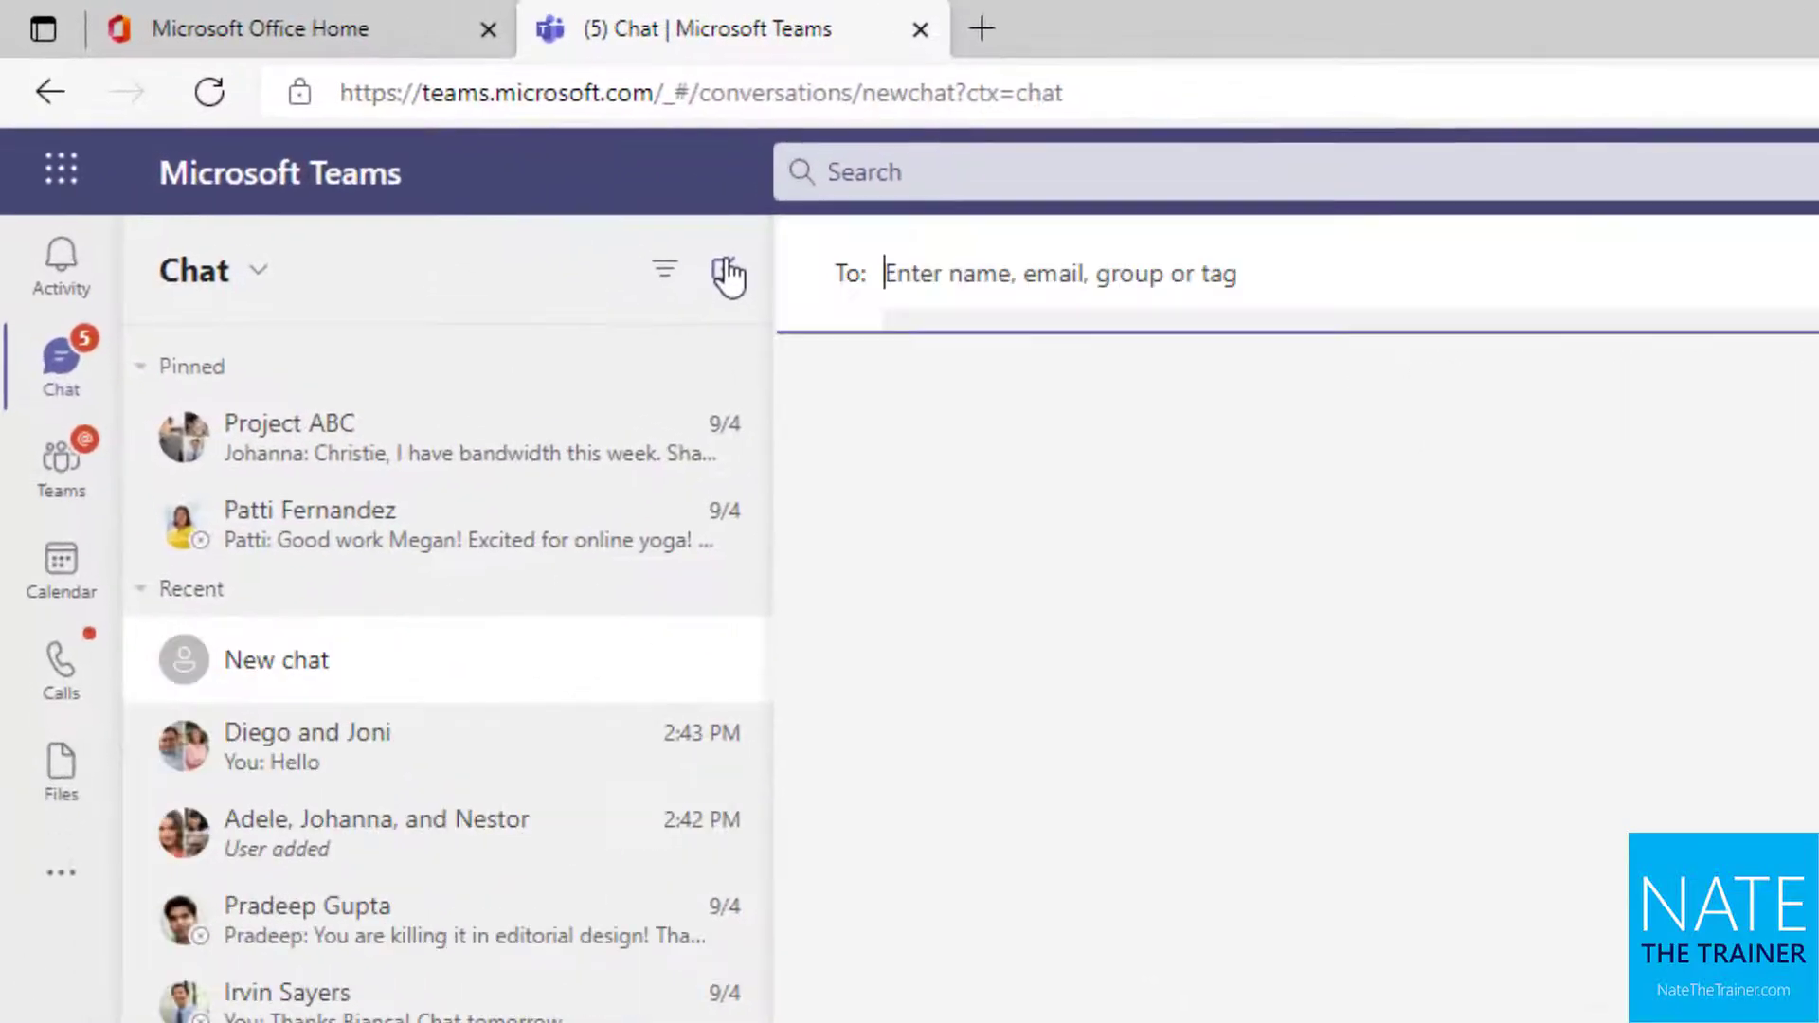
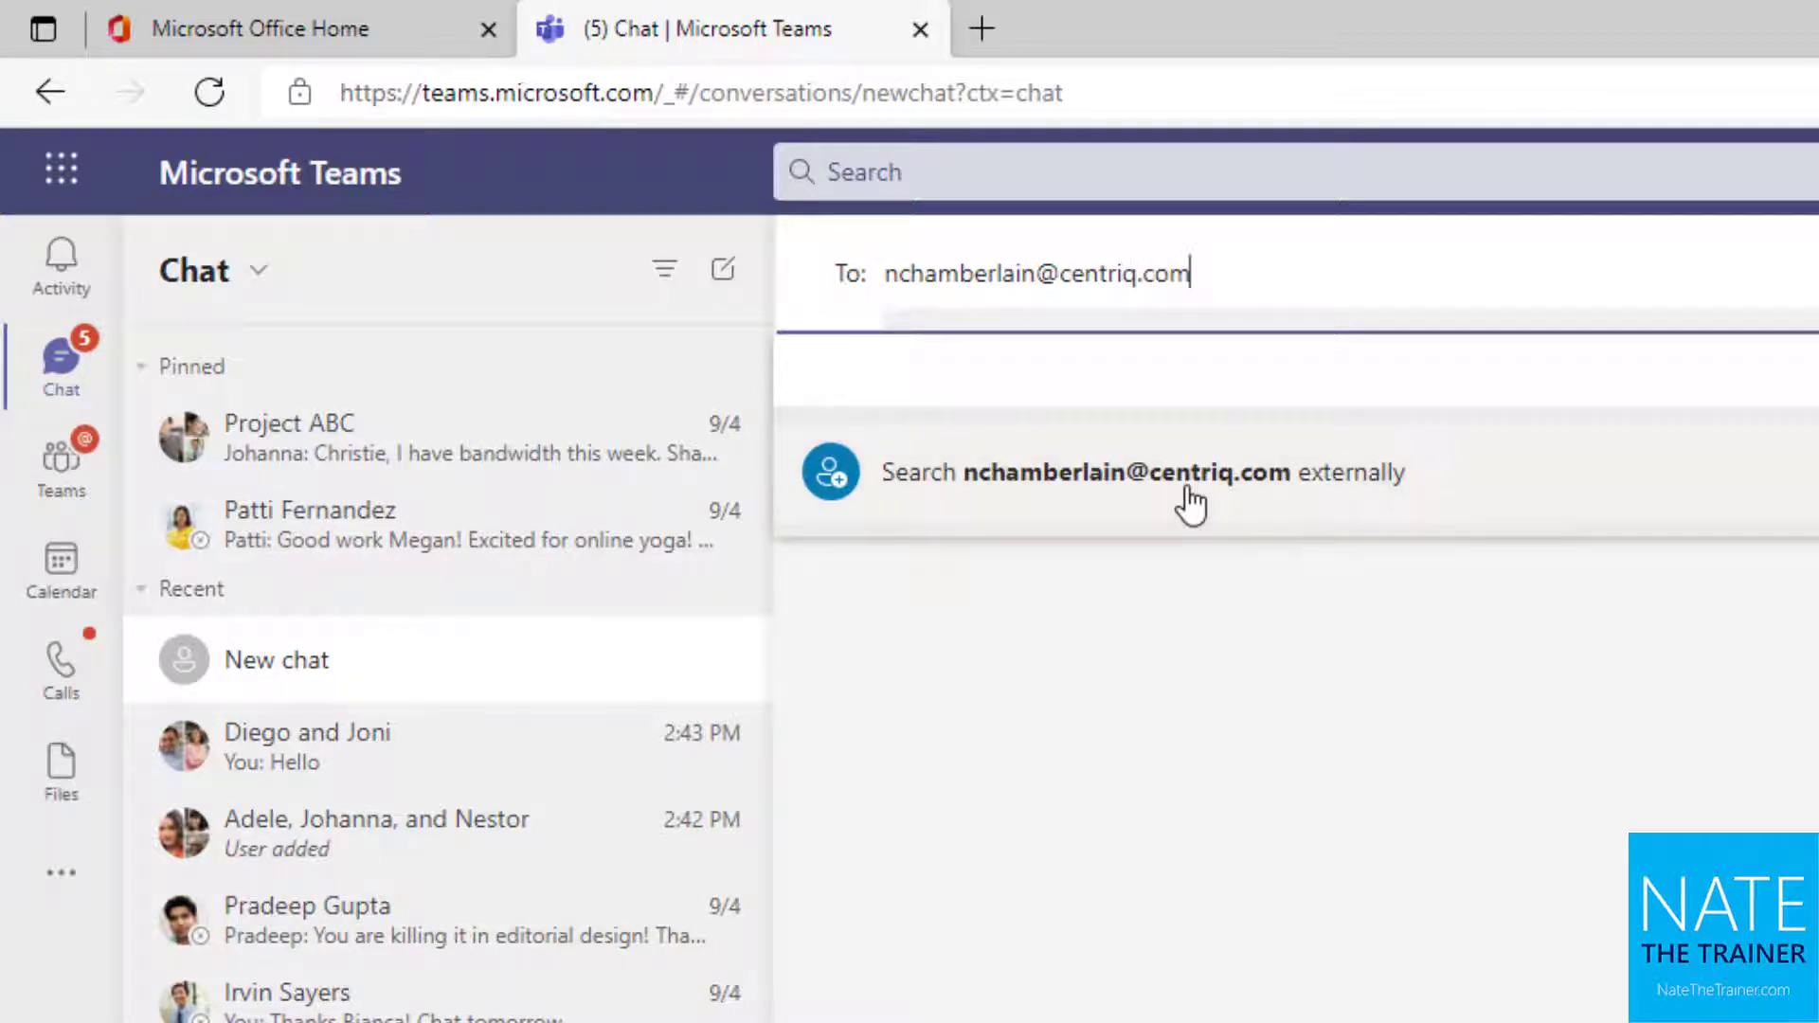
{"action": "left_click", "coordinate": [1184, 502]}
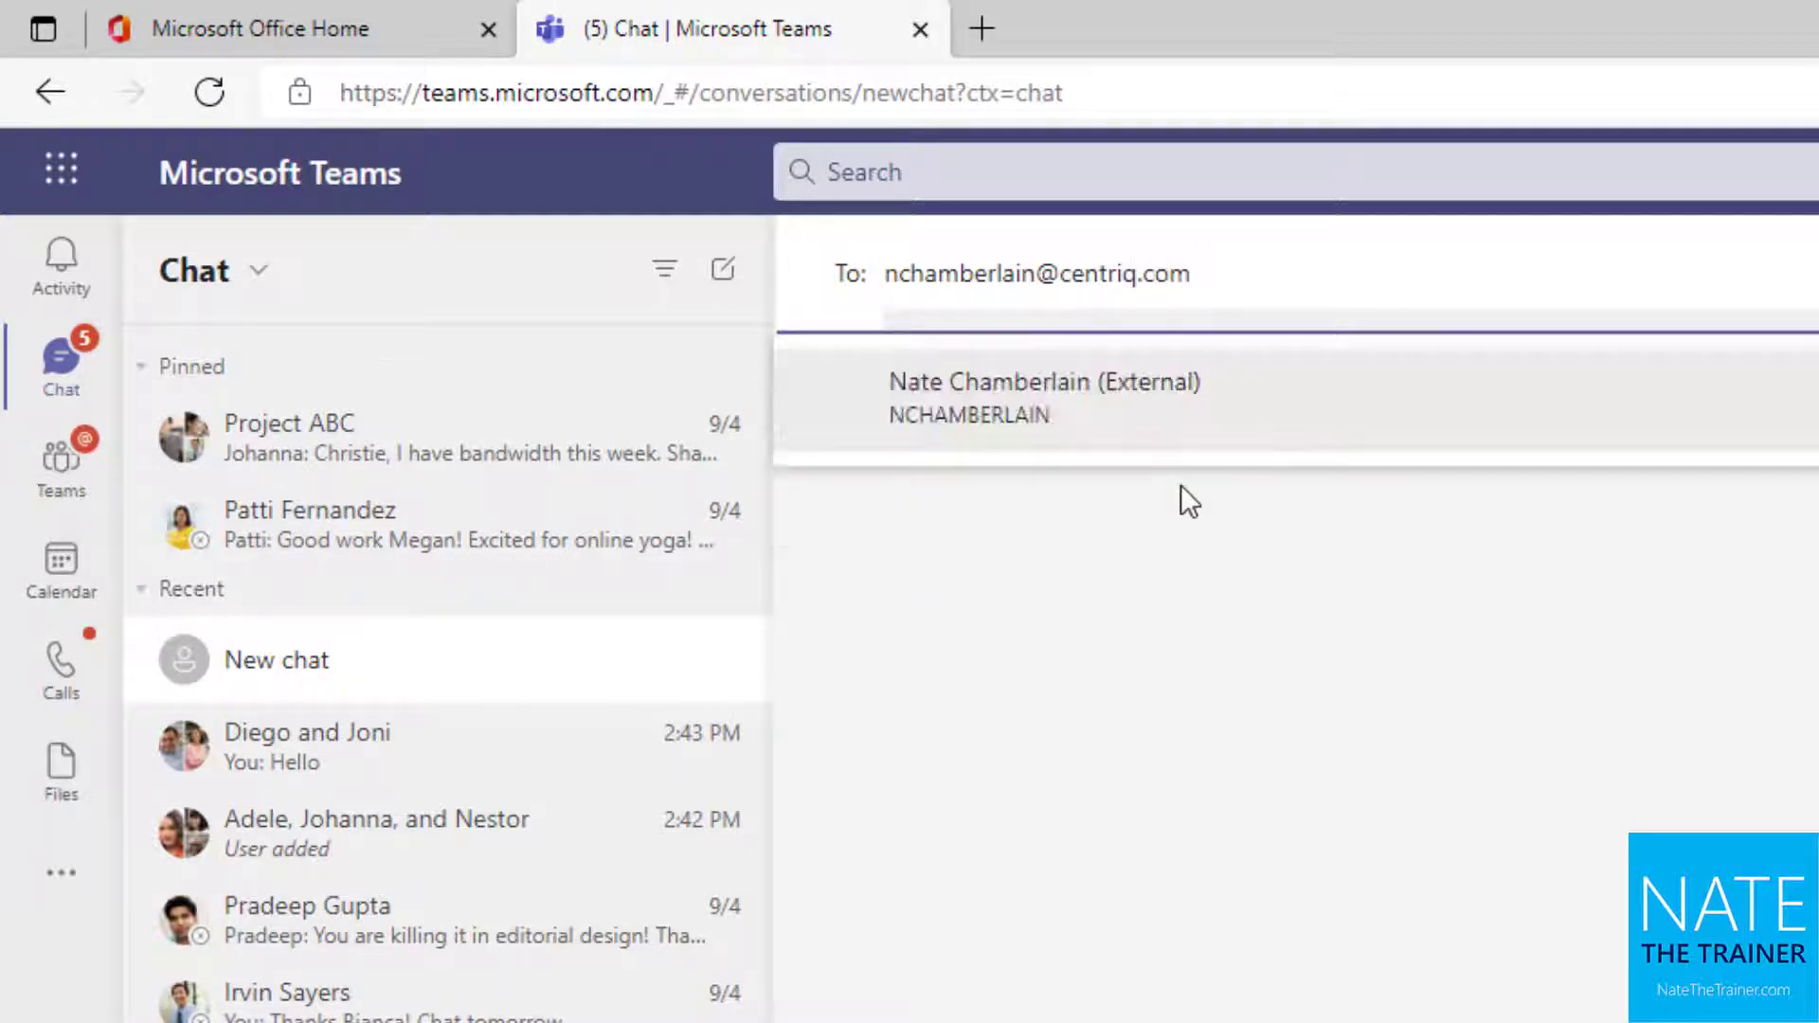
{"action": "left_click", "coordinate": [1080, 417]}
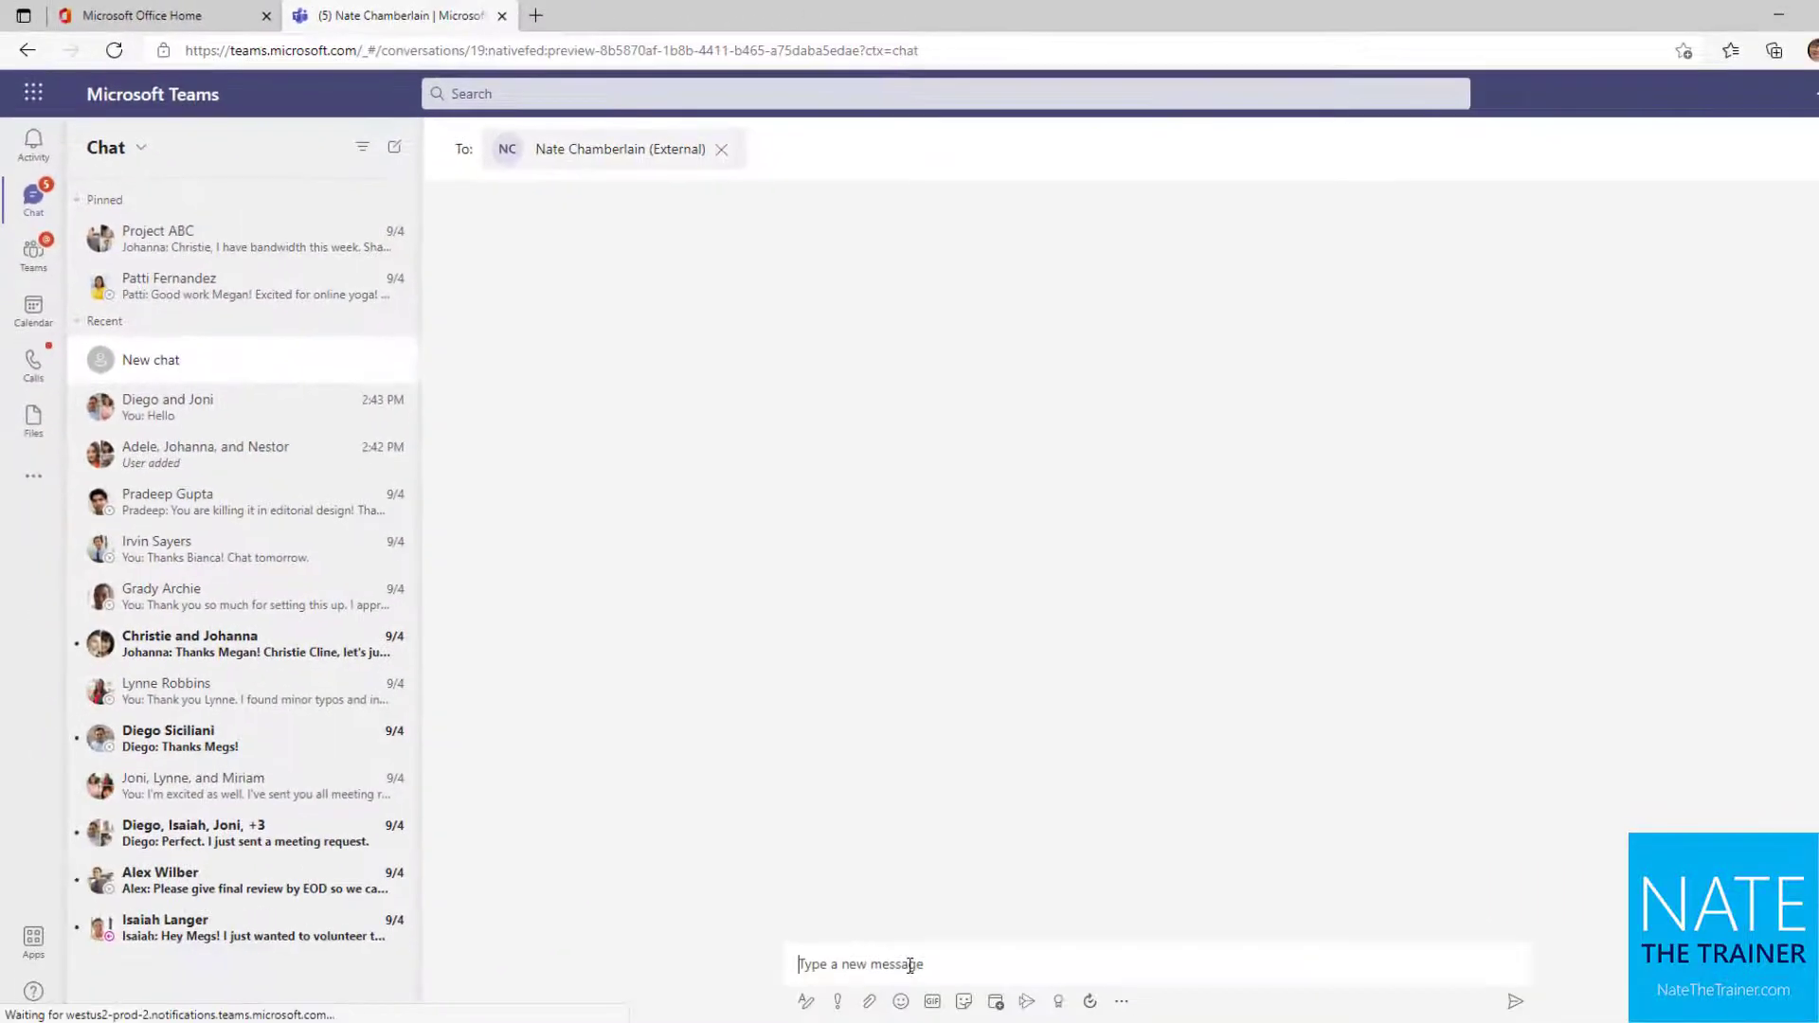
{"action": "left_click", "coordinate": [910, 966]}
{"action": "type", "text": "Hello"}
{"action": "key", "text": "Return"}
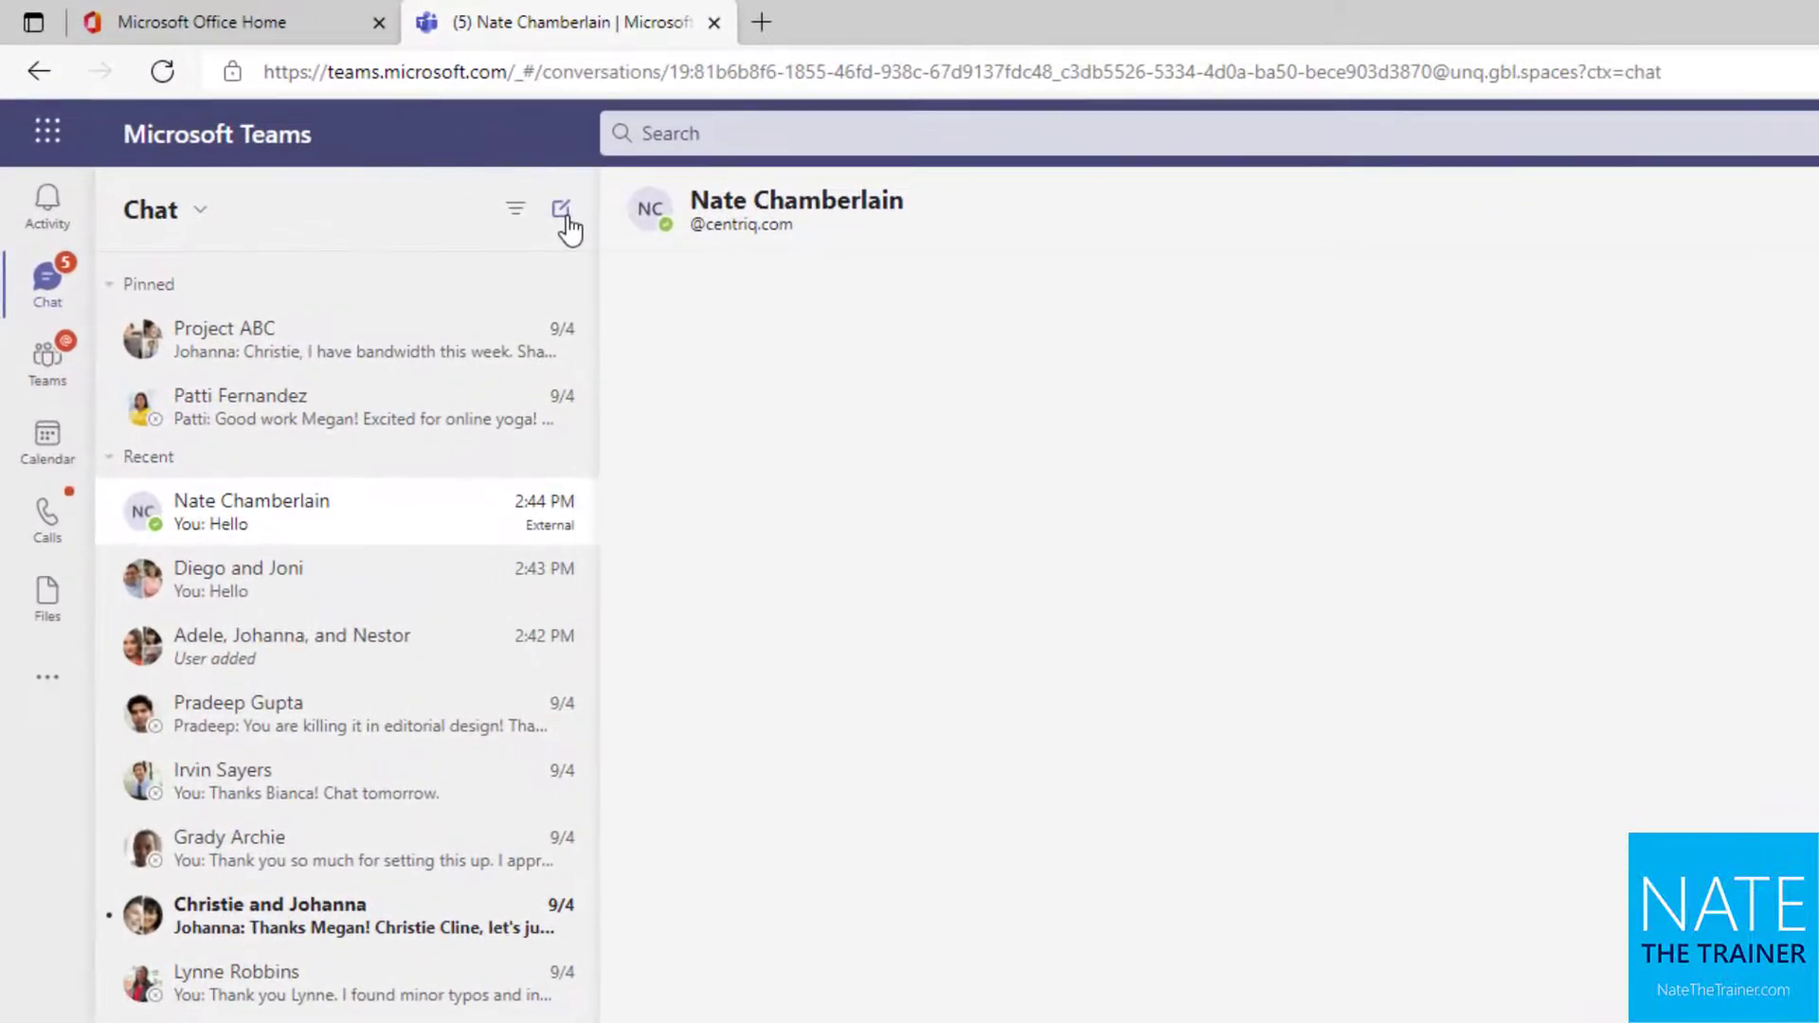
Create a new group chat with the colleague and the external contact, sending 'Hello'
{"action": "left_click", "coordinate": [562, 209]}
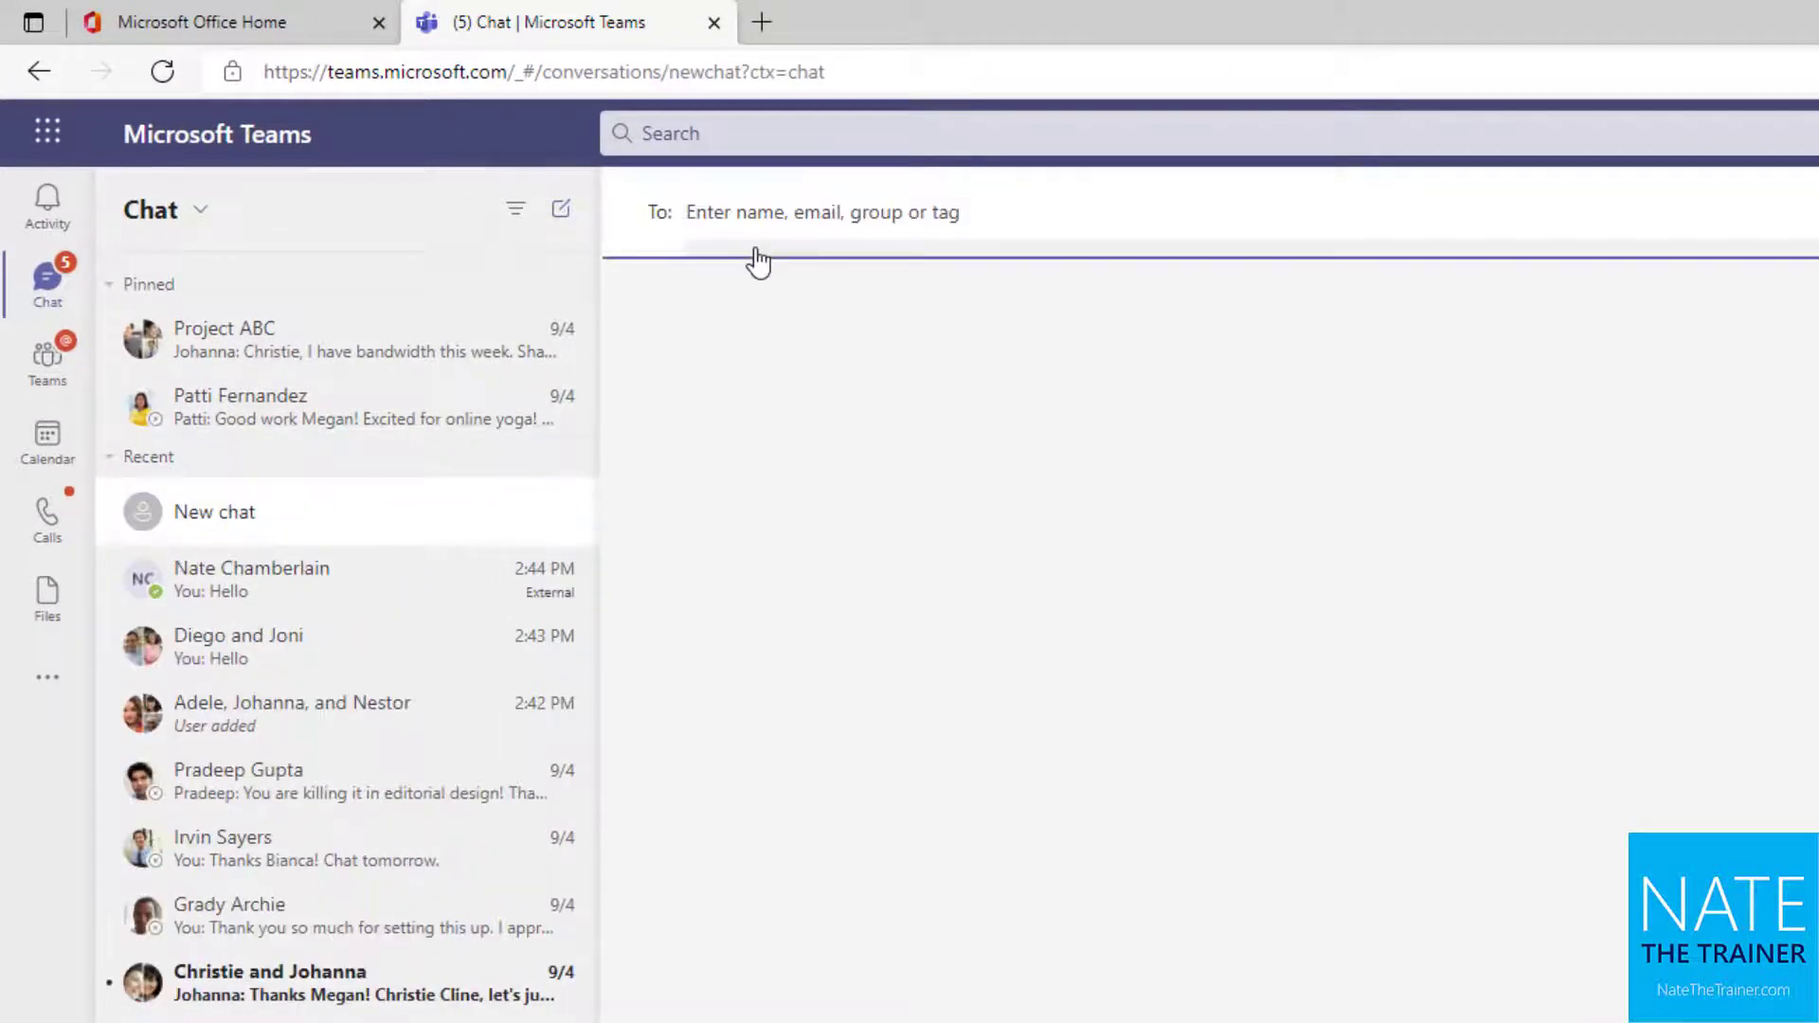
{"action": "type", "text": "diego"}
{"action": "left_click", "coordinate": [772, 285]}
{"action": "left_click", "coordinate": [976, 233]}
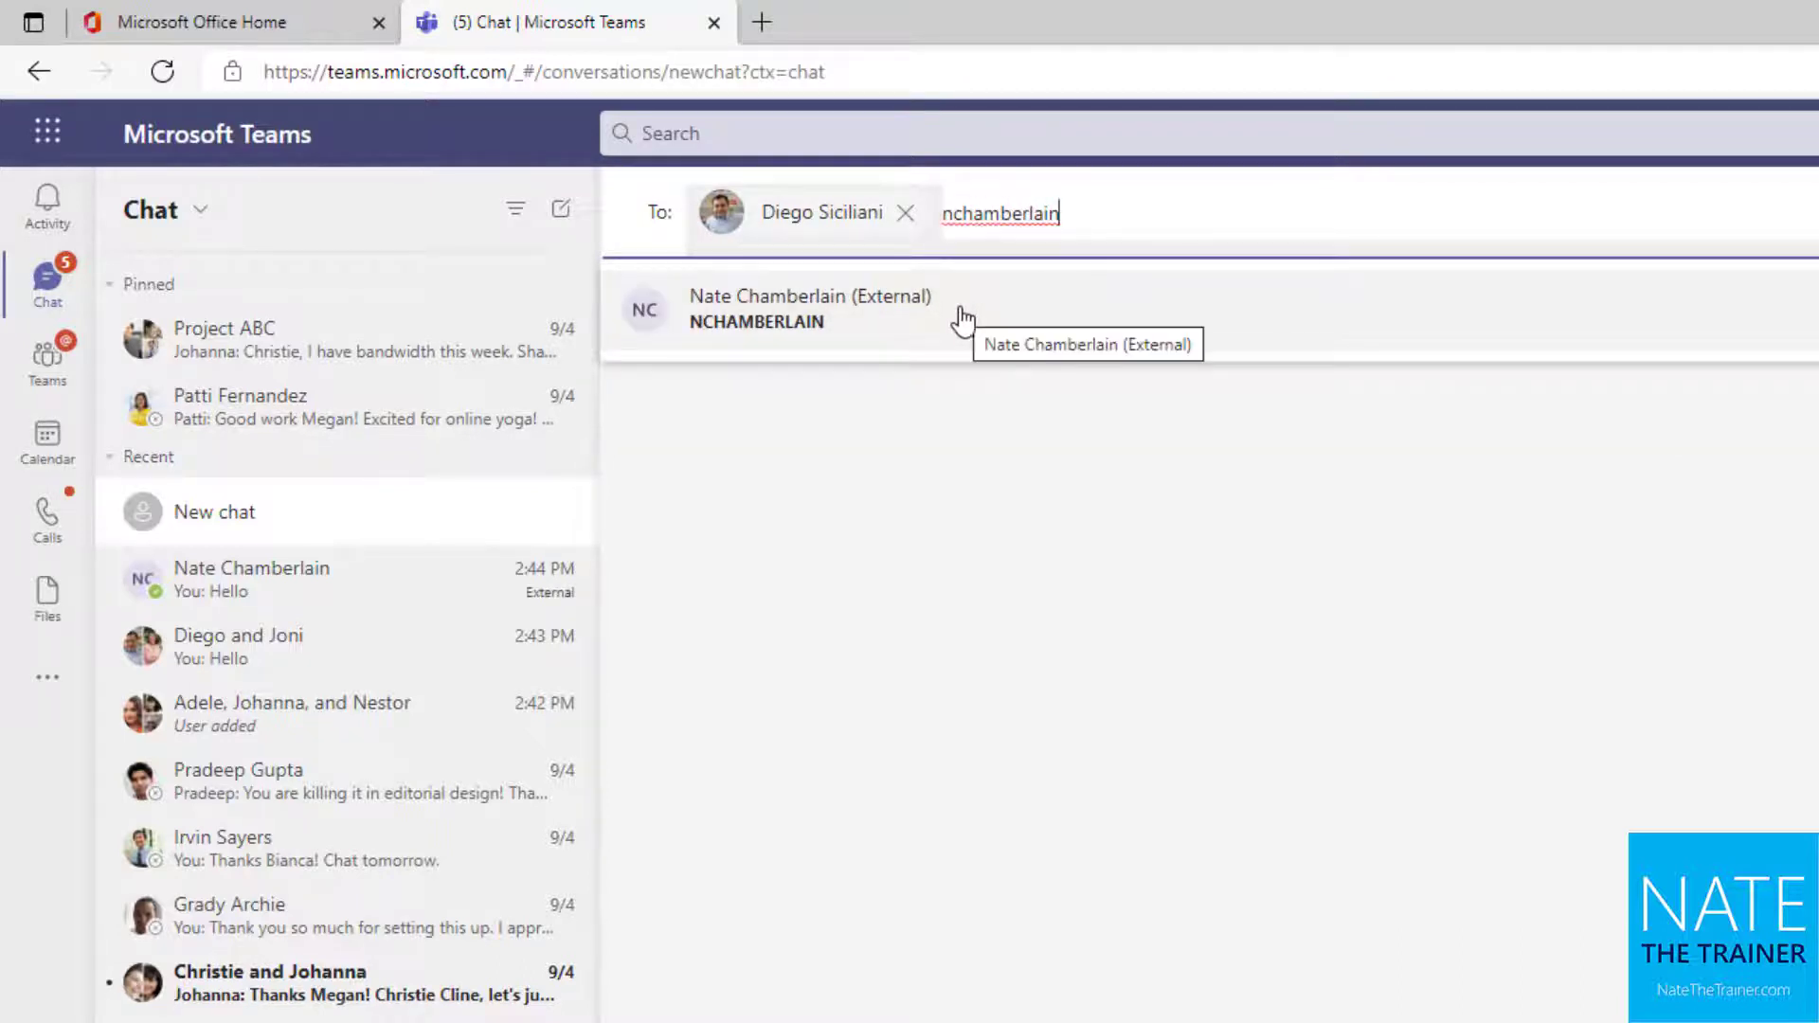
{"action": "left_click", "coordinate": [931, 321]}
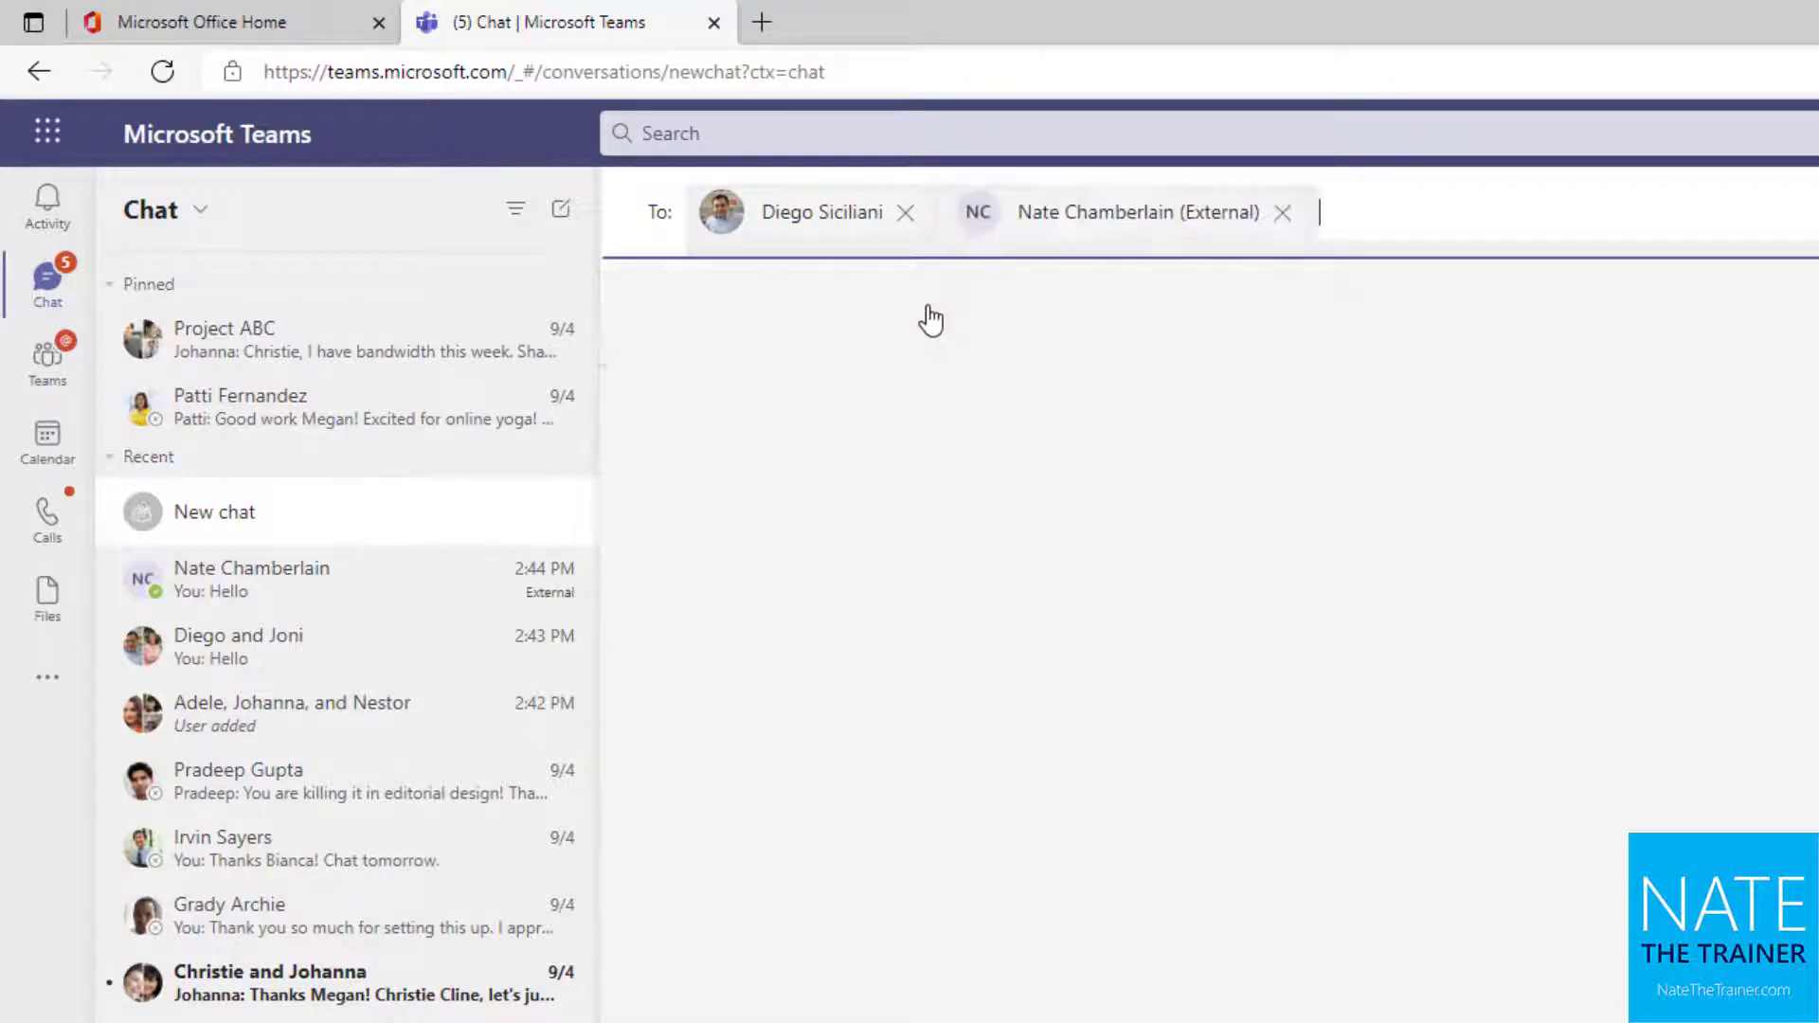
{"action": "left_click", "coordinate": [1364, 1022]}
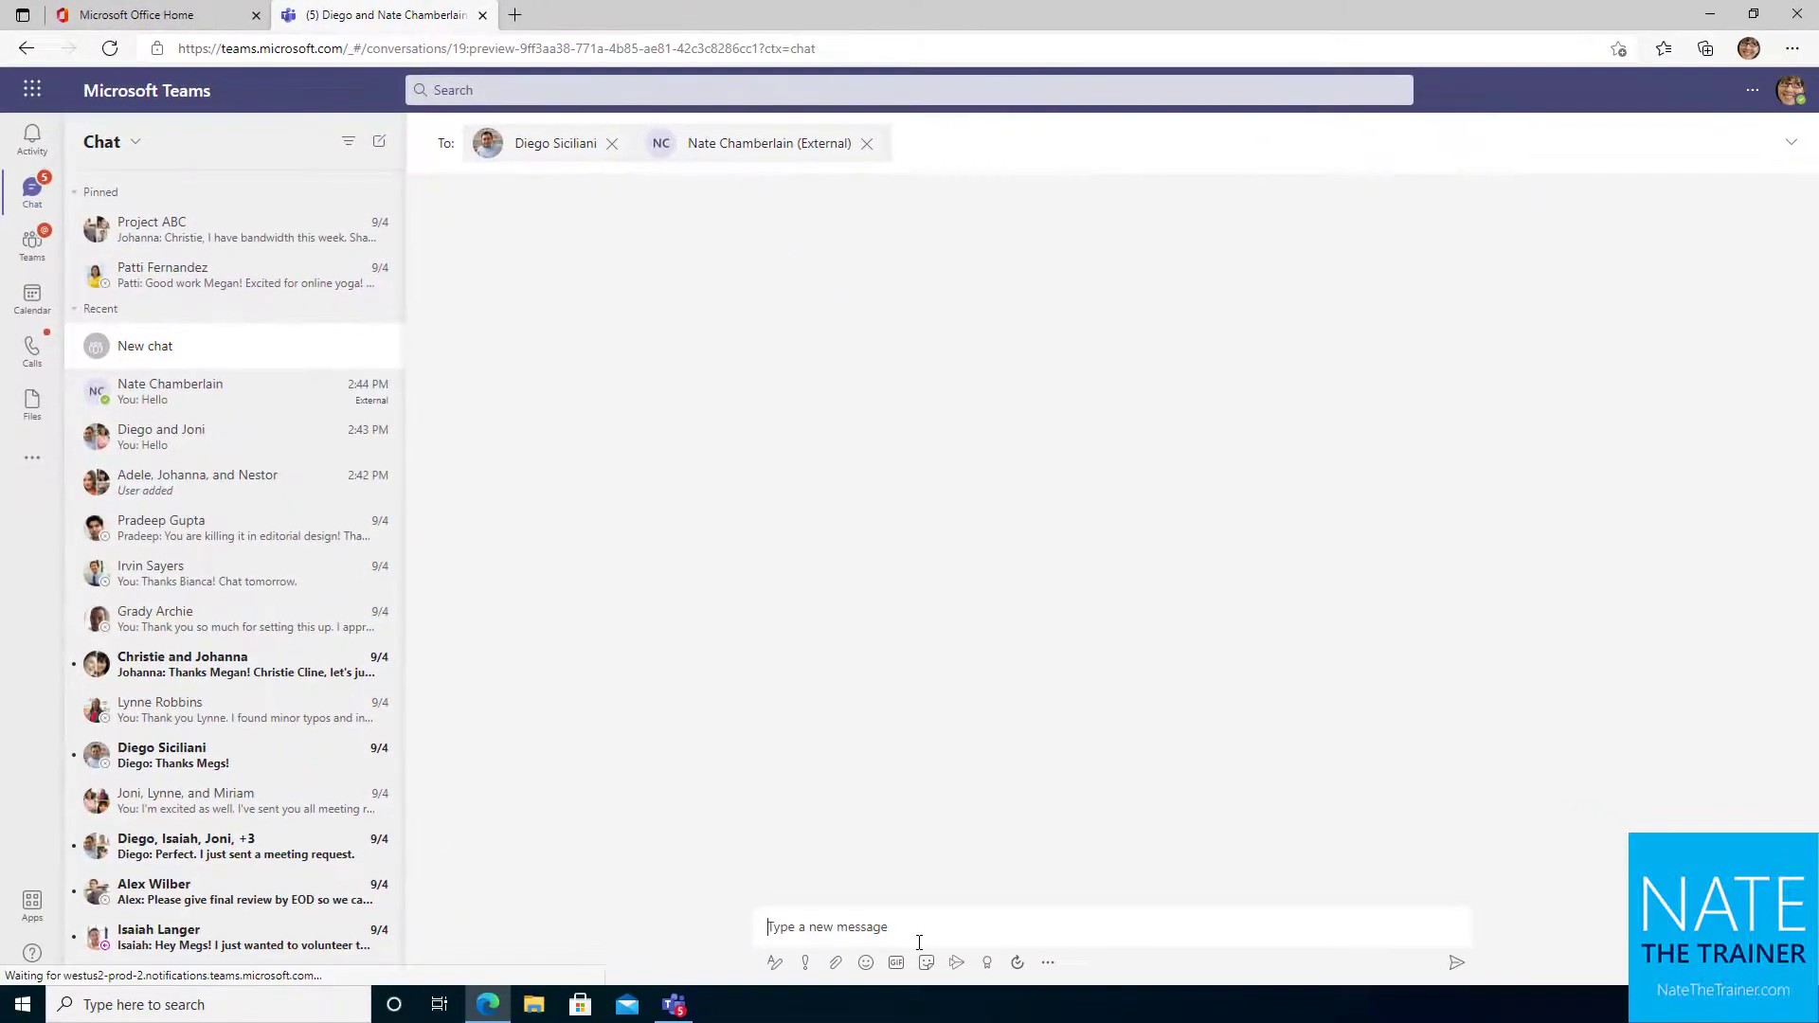
{"action": "type", "text": "Hello"}
{"action": "key", "text": "Return"}
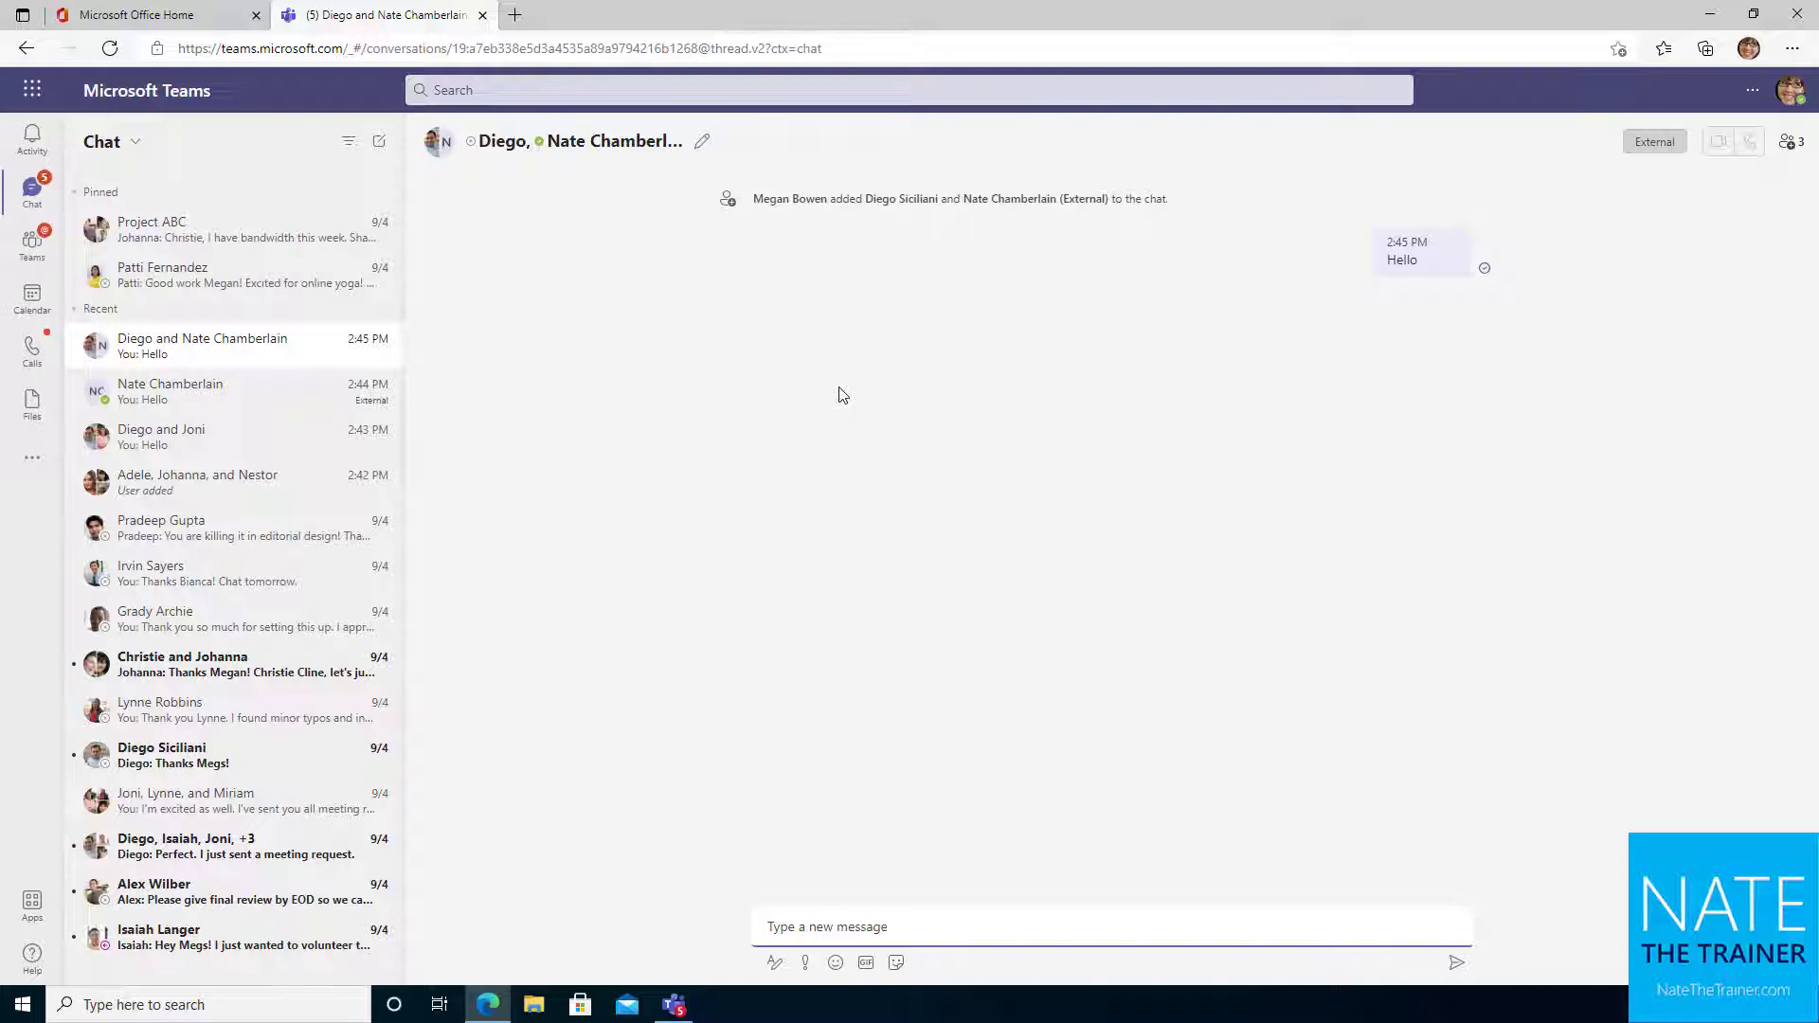
Reopen the two-colleague chat and bring up the Format options, More options and delivery priority menu
{"action": "left_click", "coordinate": [225, 445]}
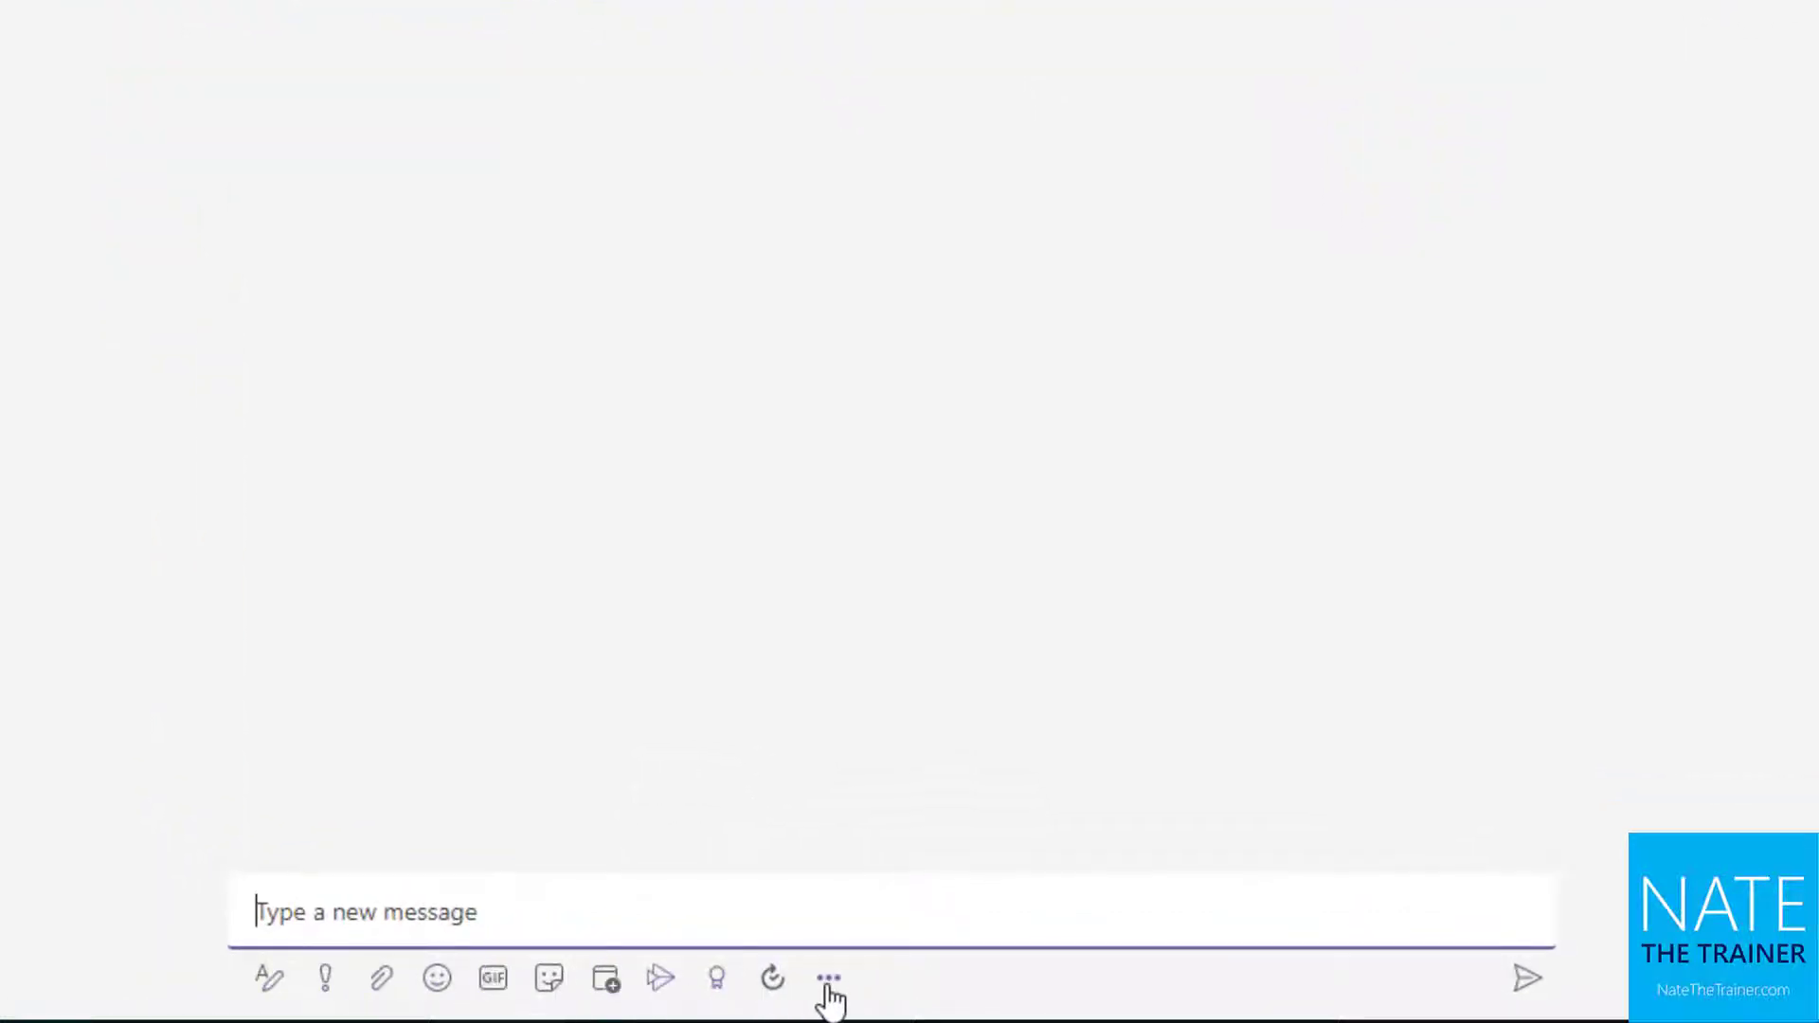
{"action": "left_click", "coordinate": [271, 981]}
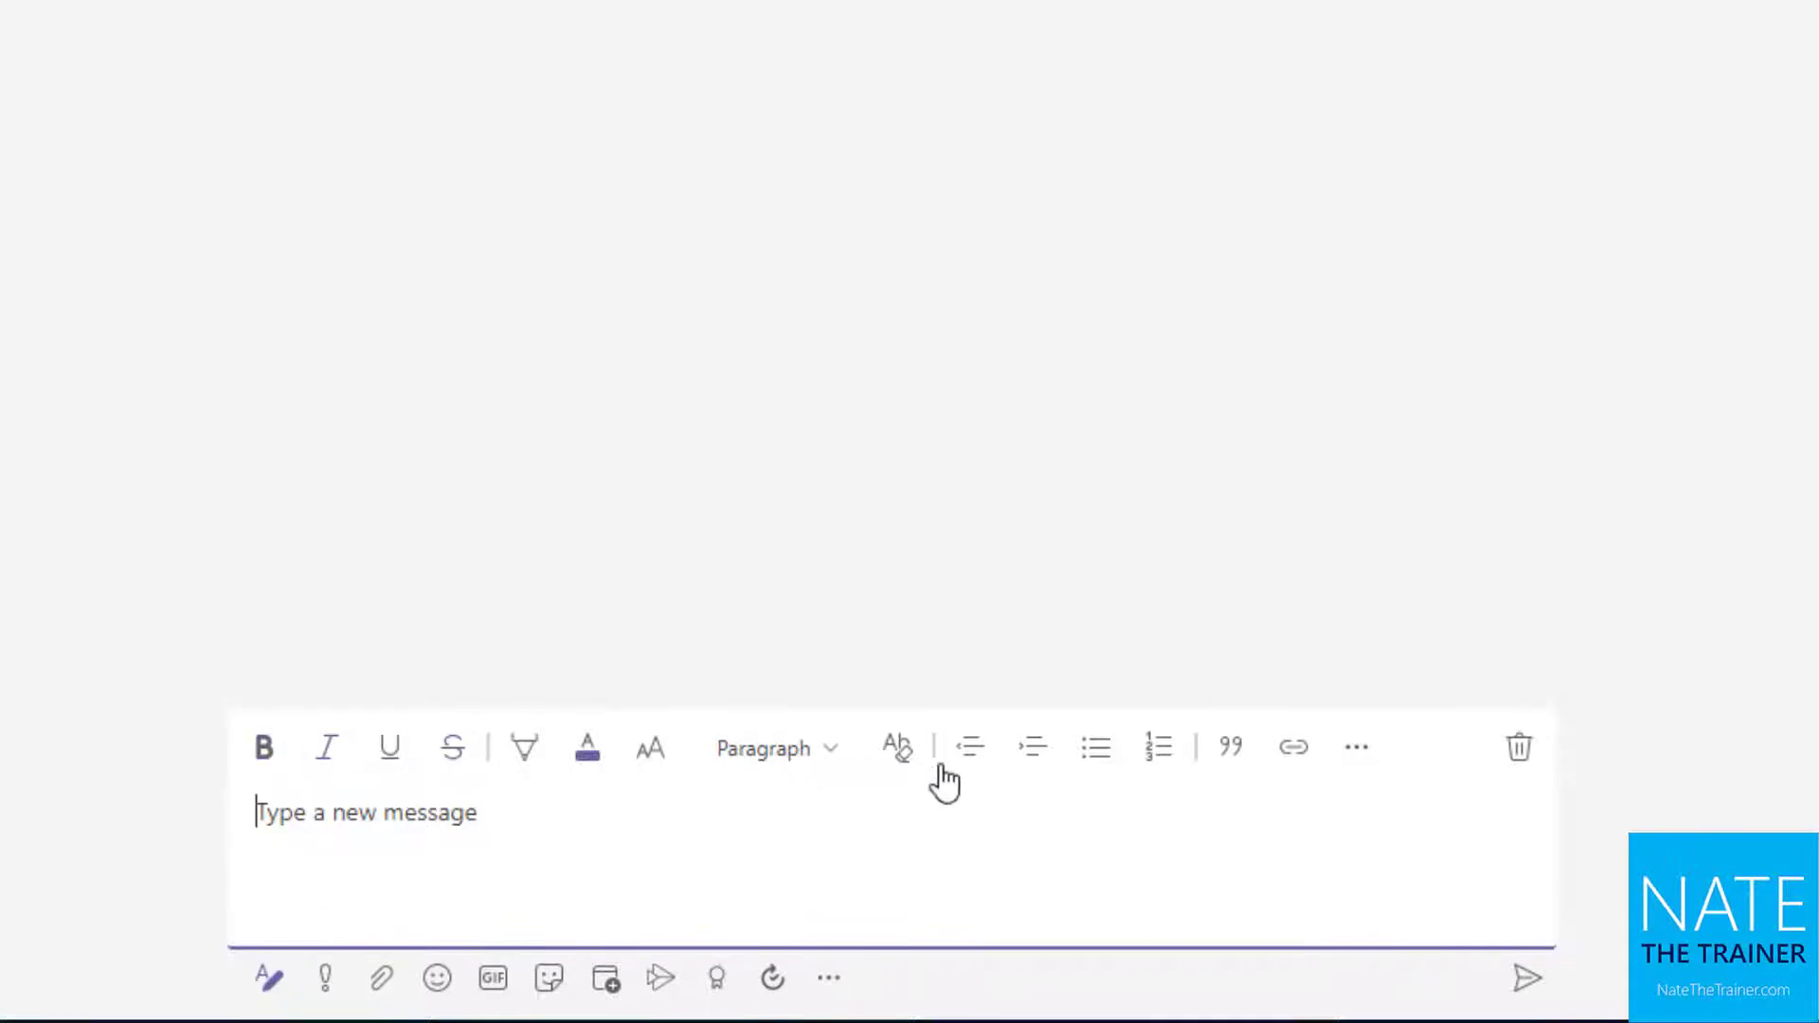
{"action": "left_click", "coordinate": [1368, 747]}
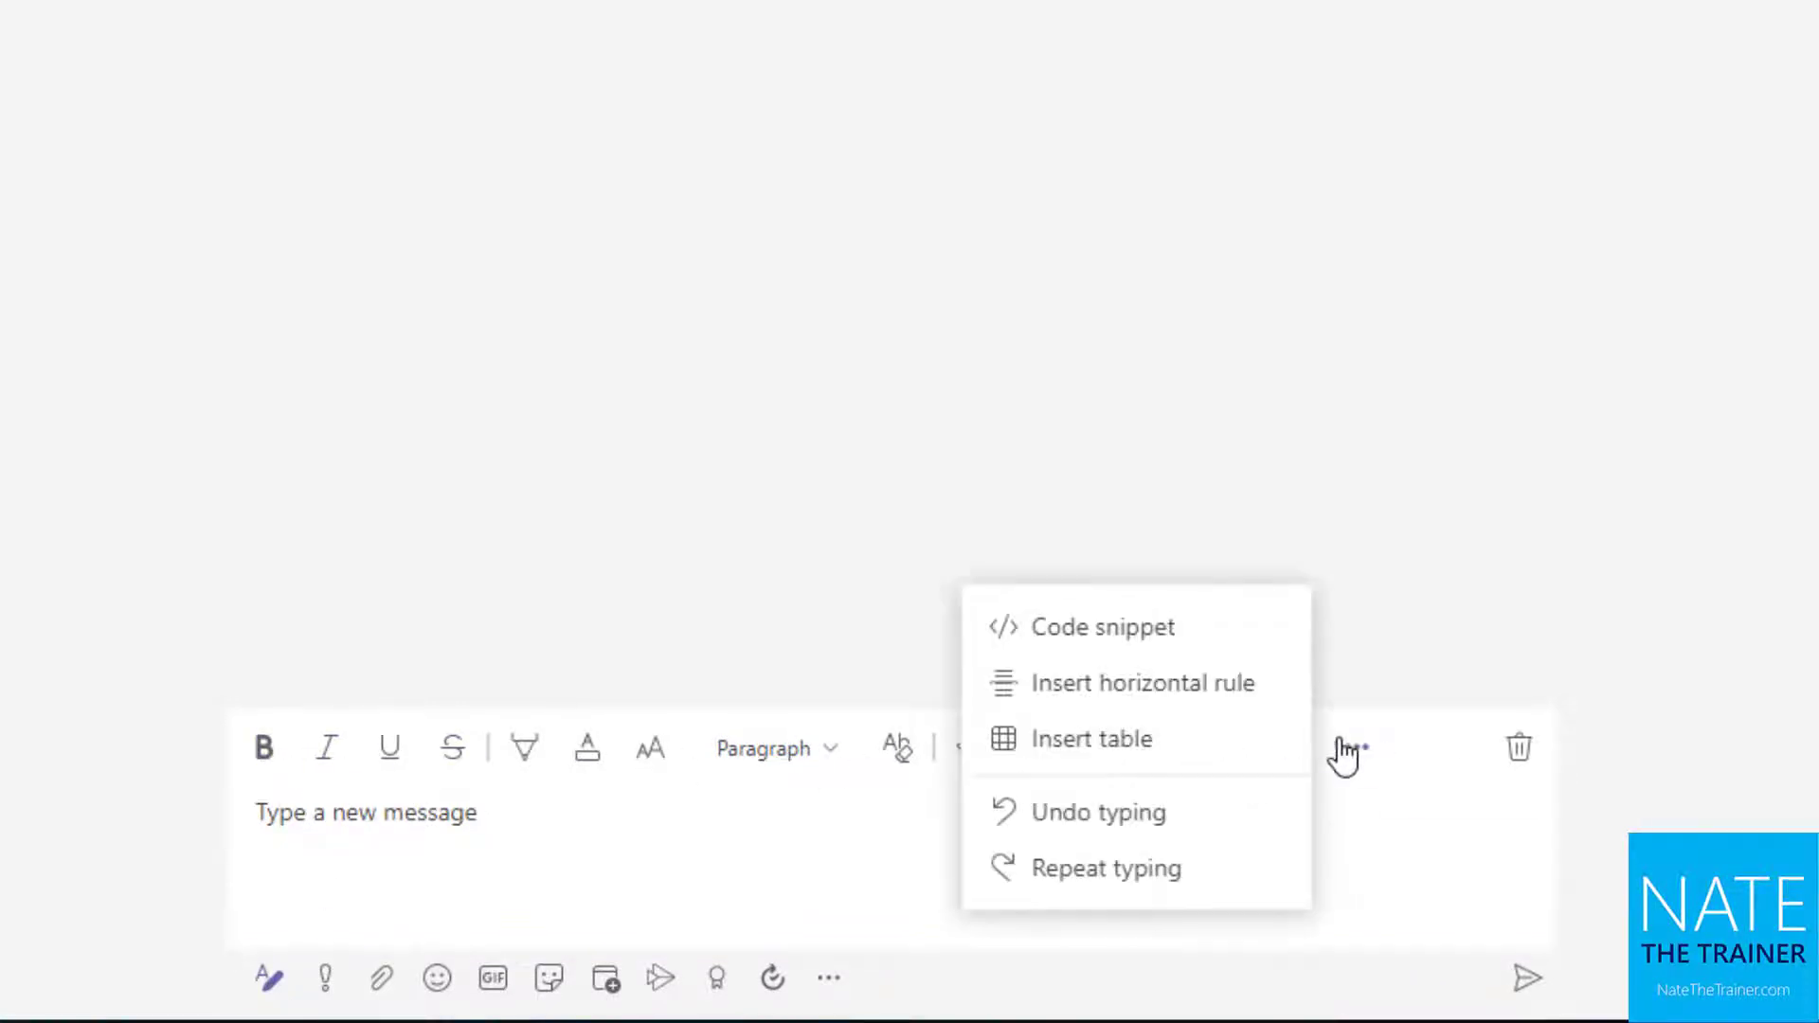
{"action": "left_click", "coordinate": [589, 844]}
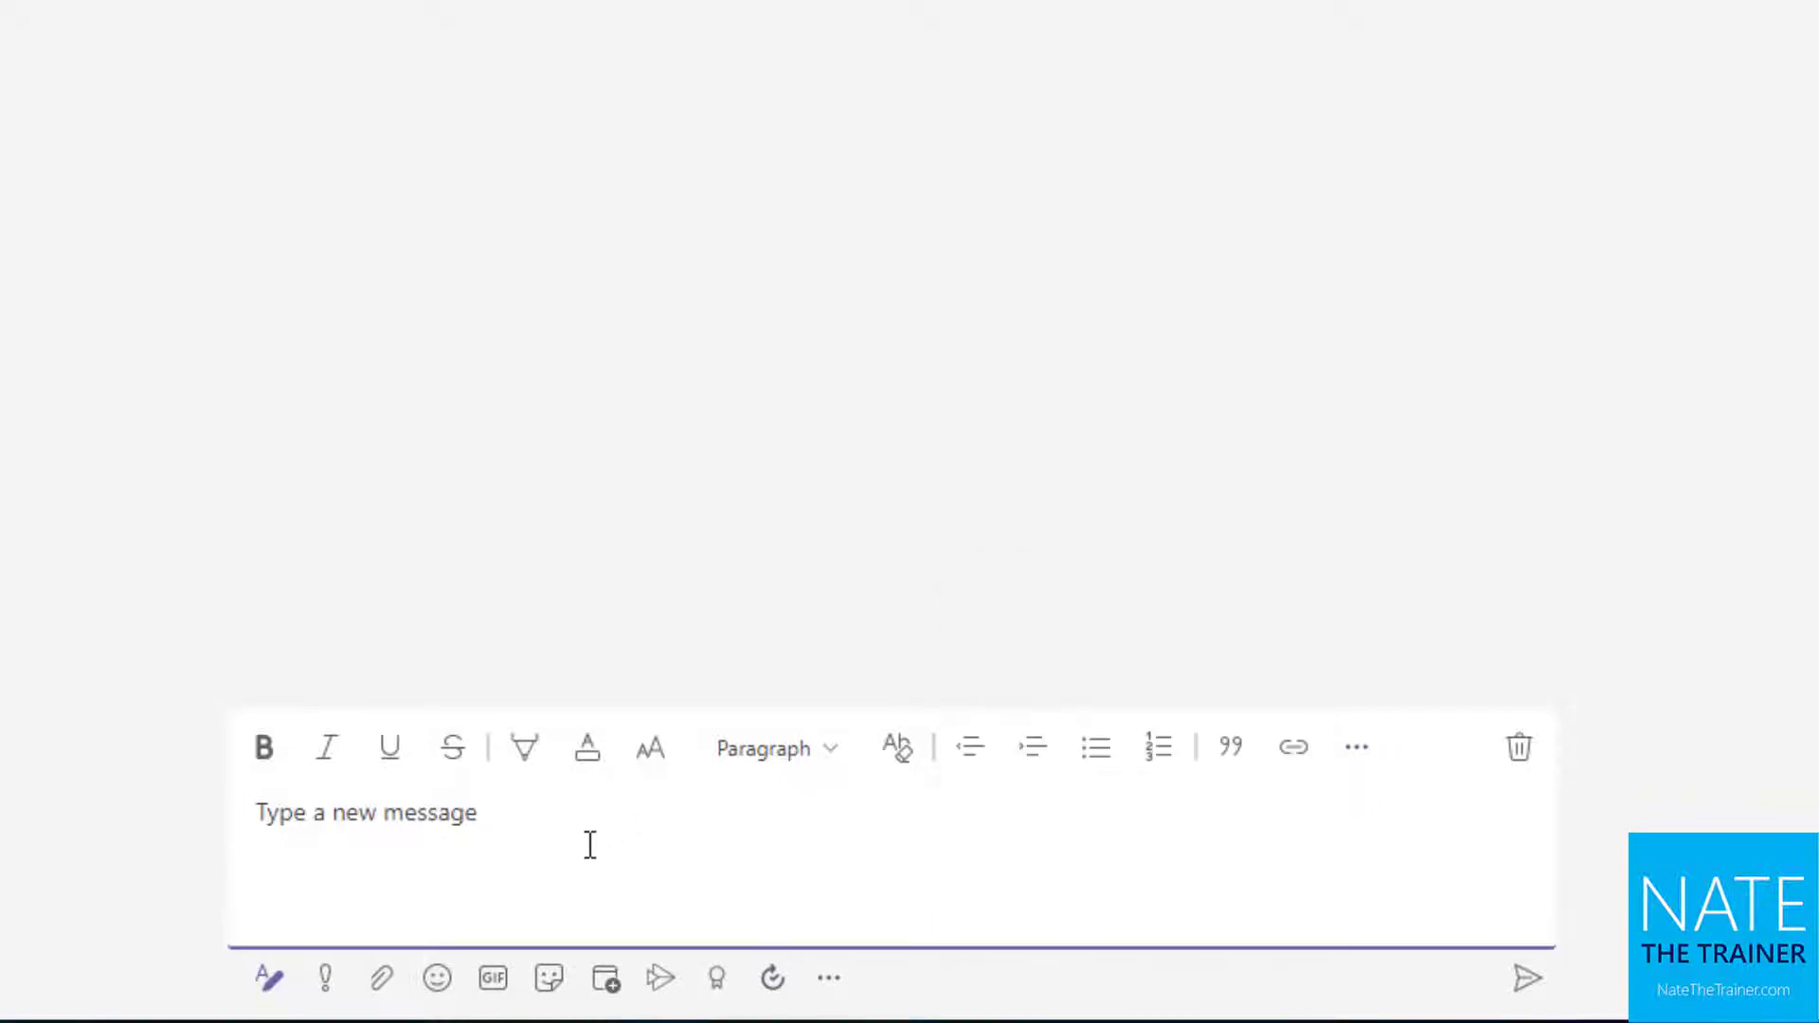
{"action": "left_click", "coordinate": [326, 982]}
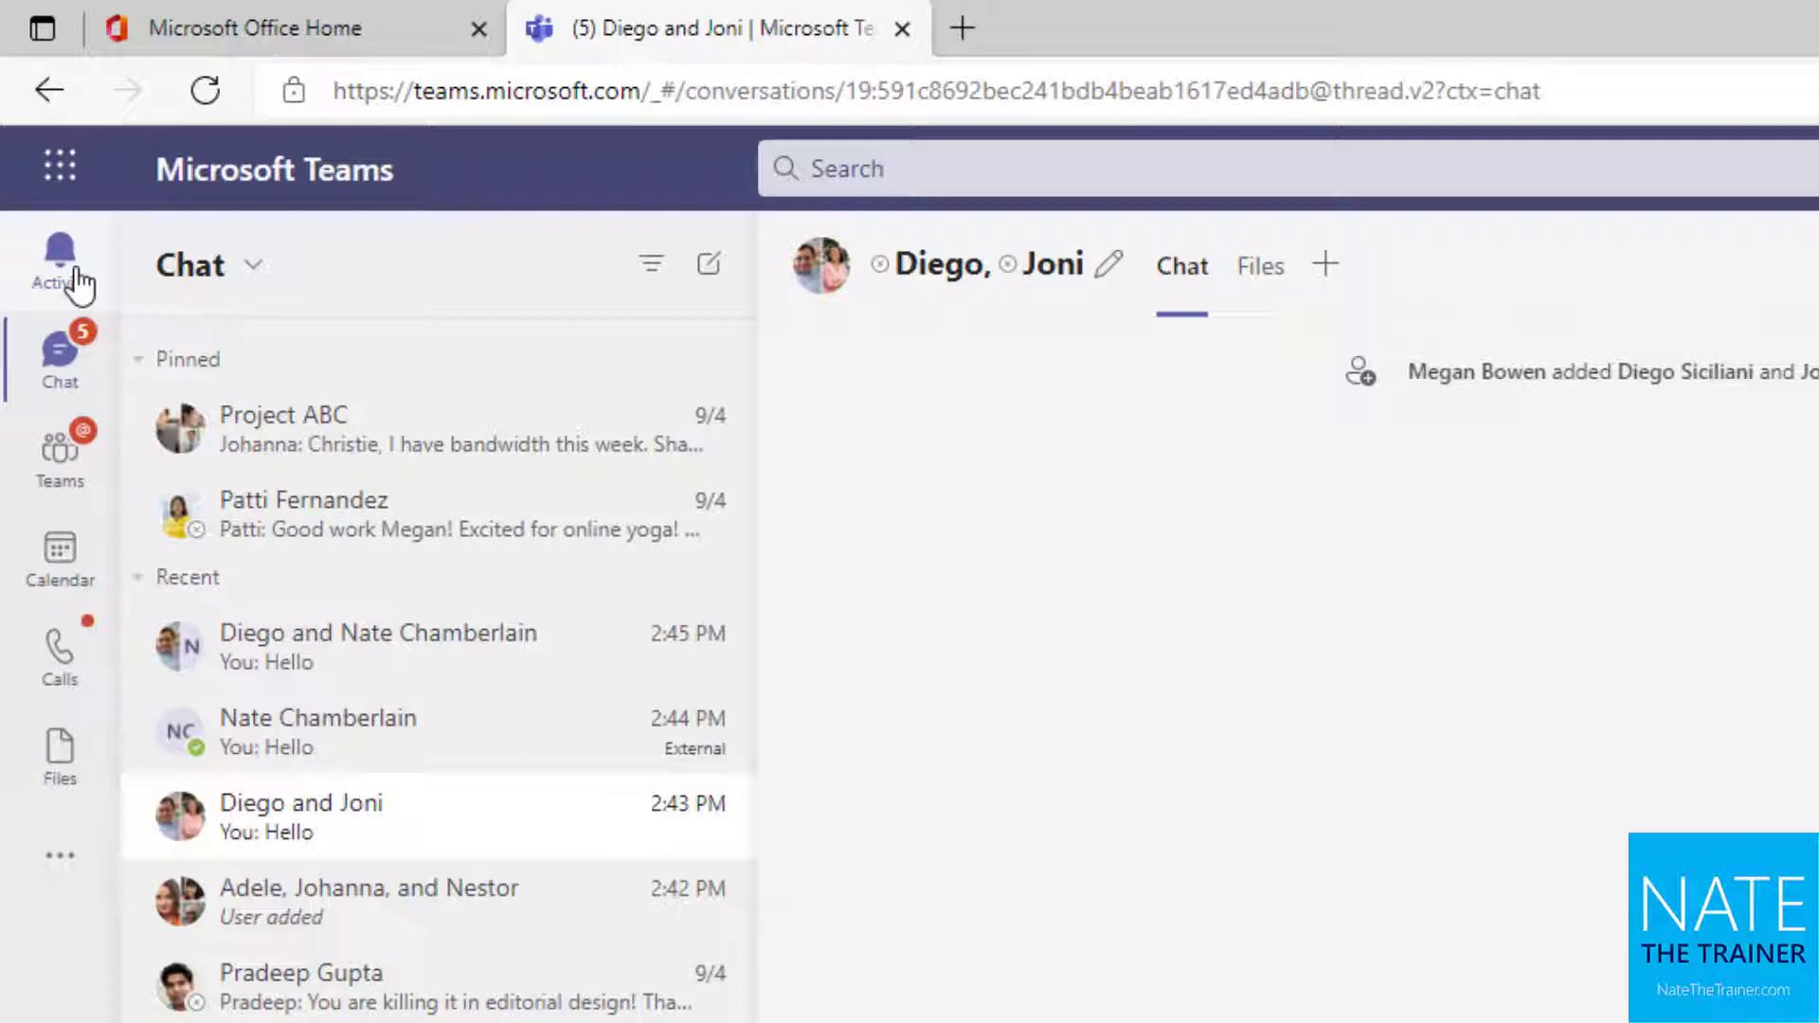
Send 'Hello again' as an Urgent-priority message, then show the file-attachment choices
{"action": "left_click", "coordinate": [804, 963]}
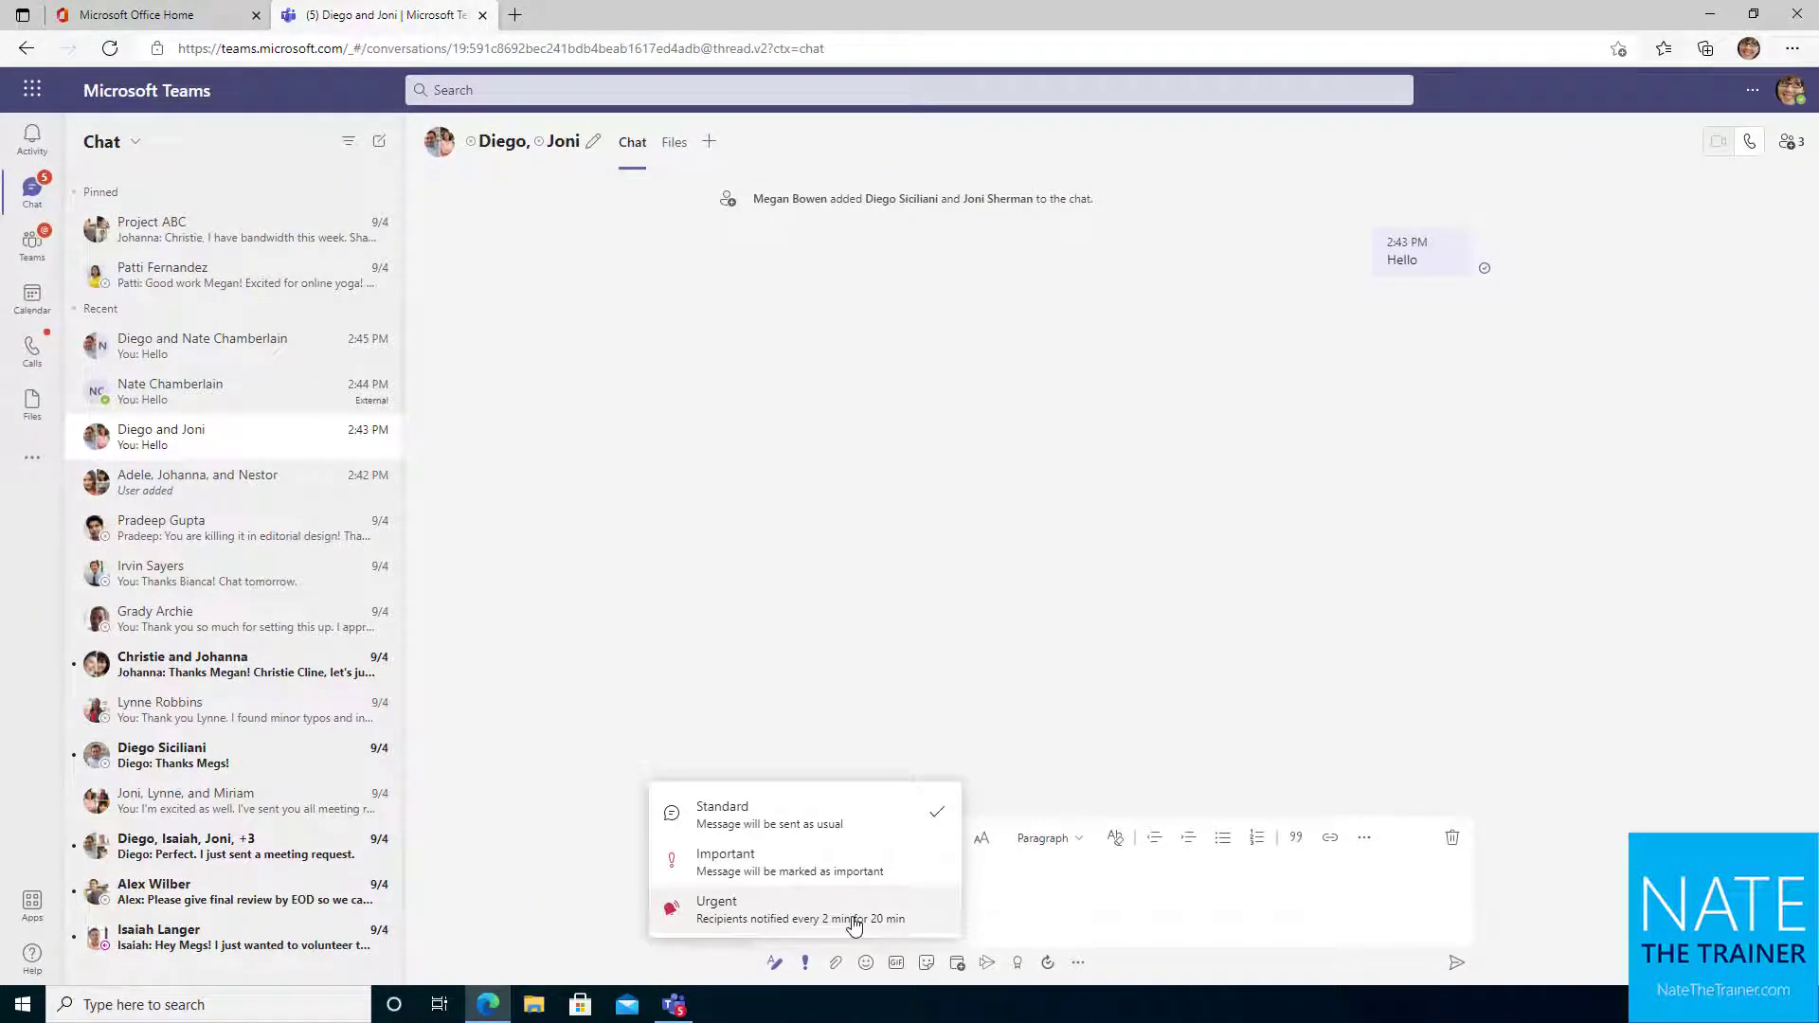
{"action": "left_click", "coordinate": [854, 923]}
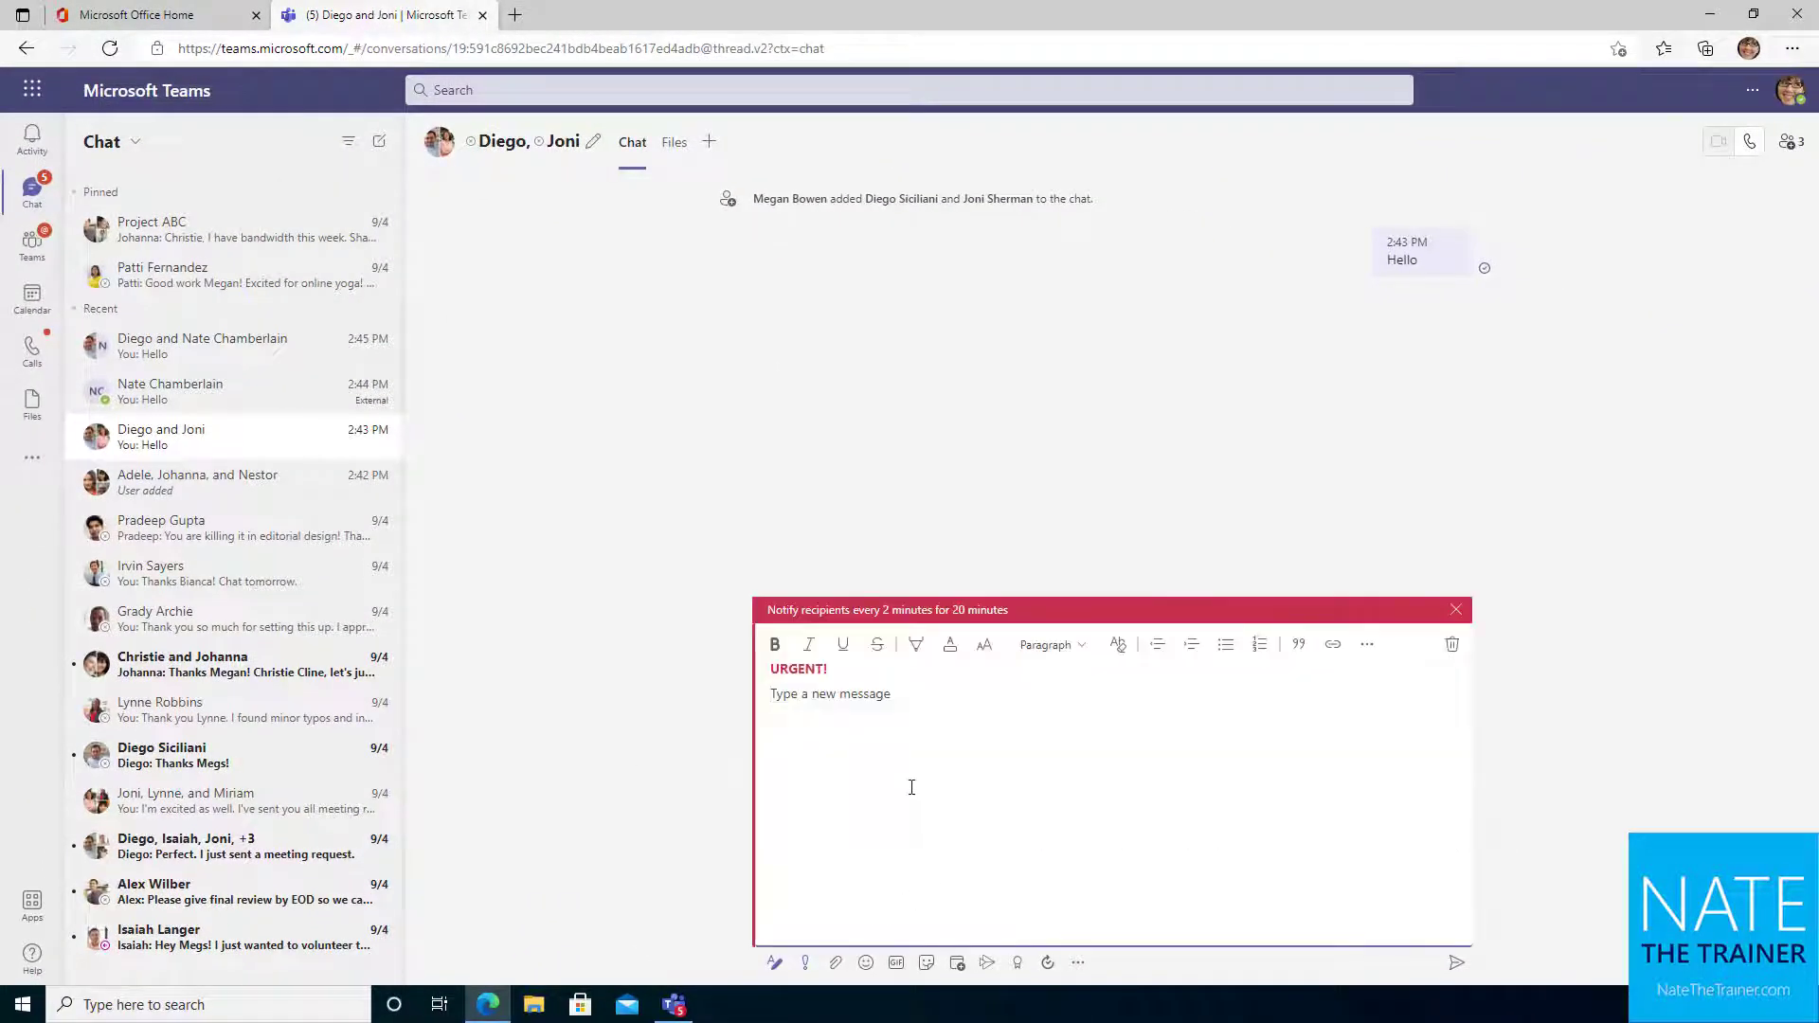
{"action": "type", "text": "He"}
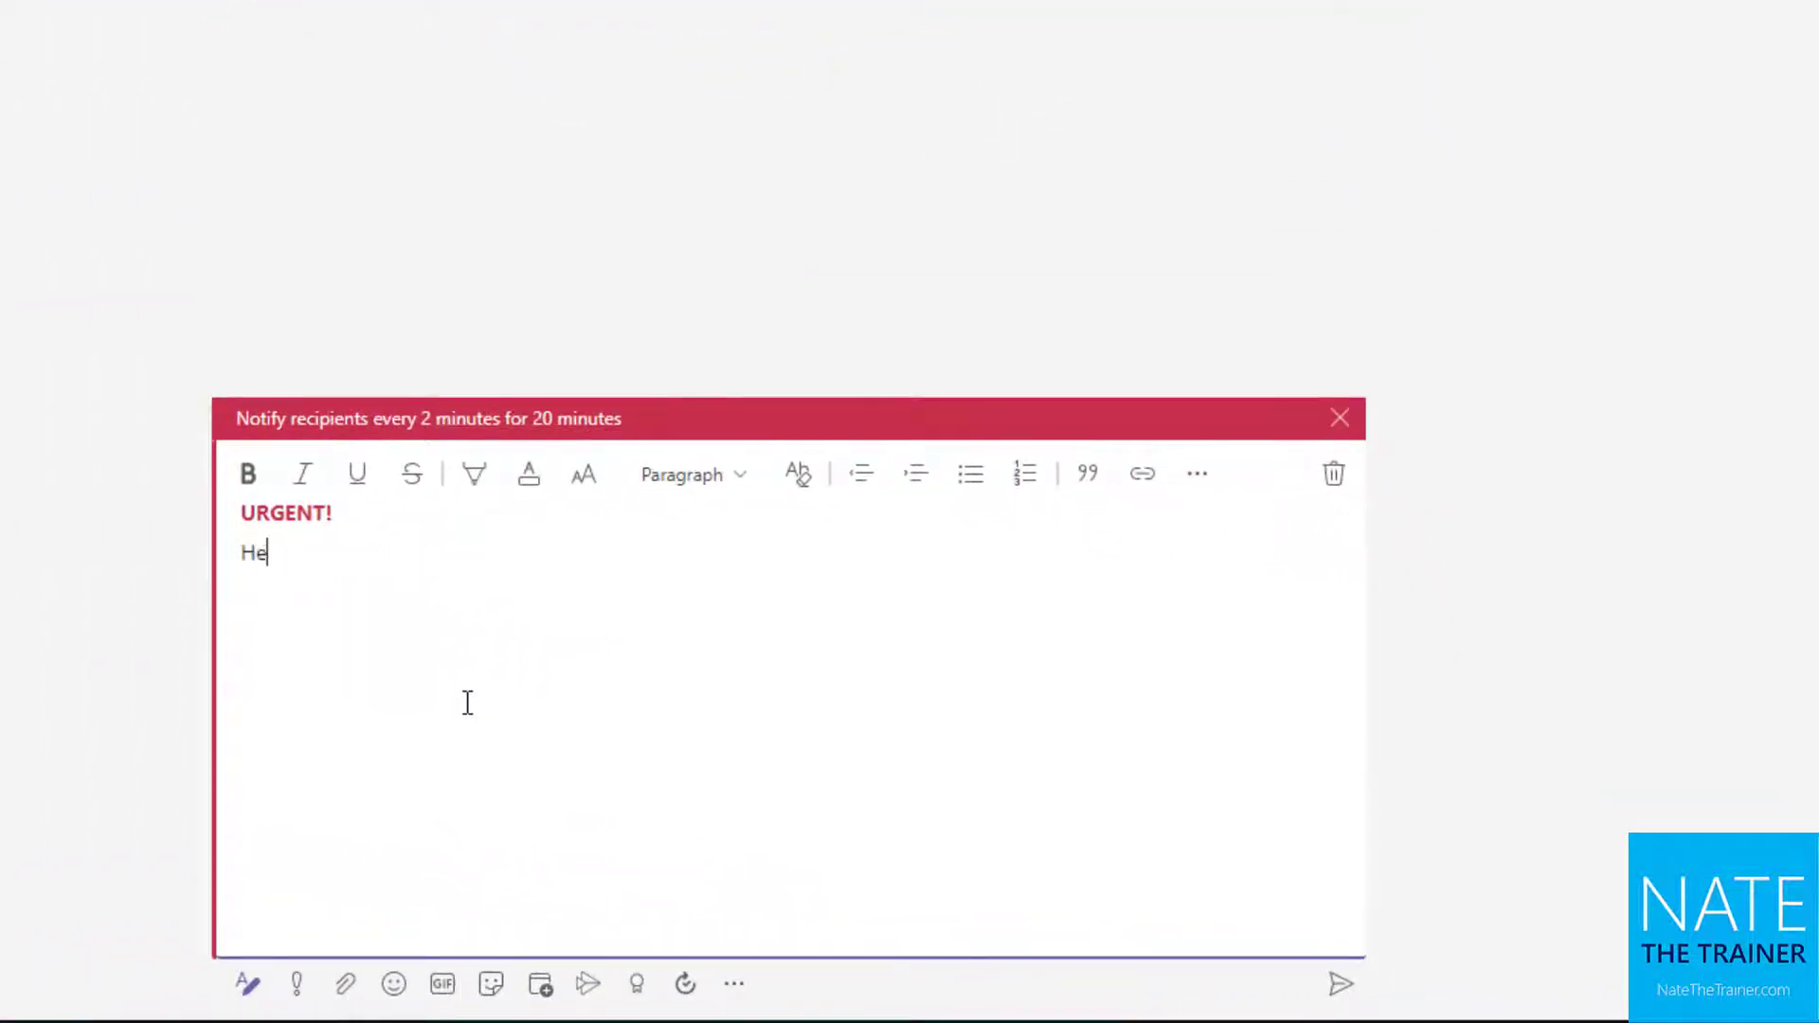
{"action": "type", "text": "llo again"}
{"action": "key", "text": "ctrl+Return"}
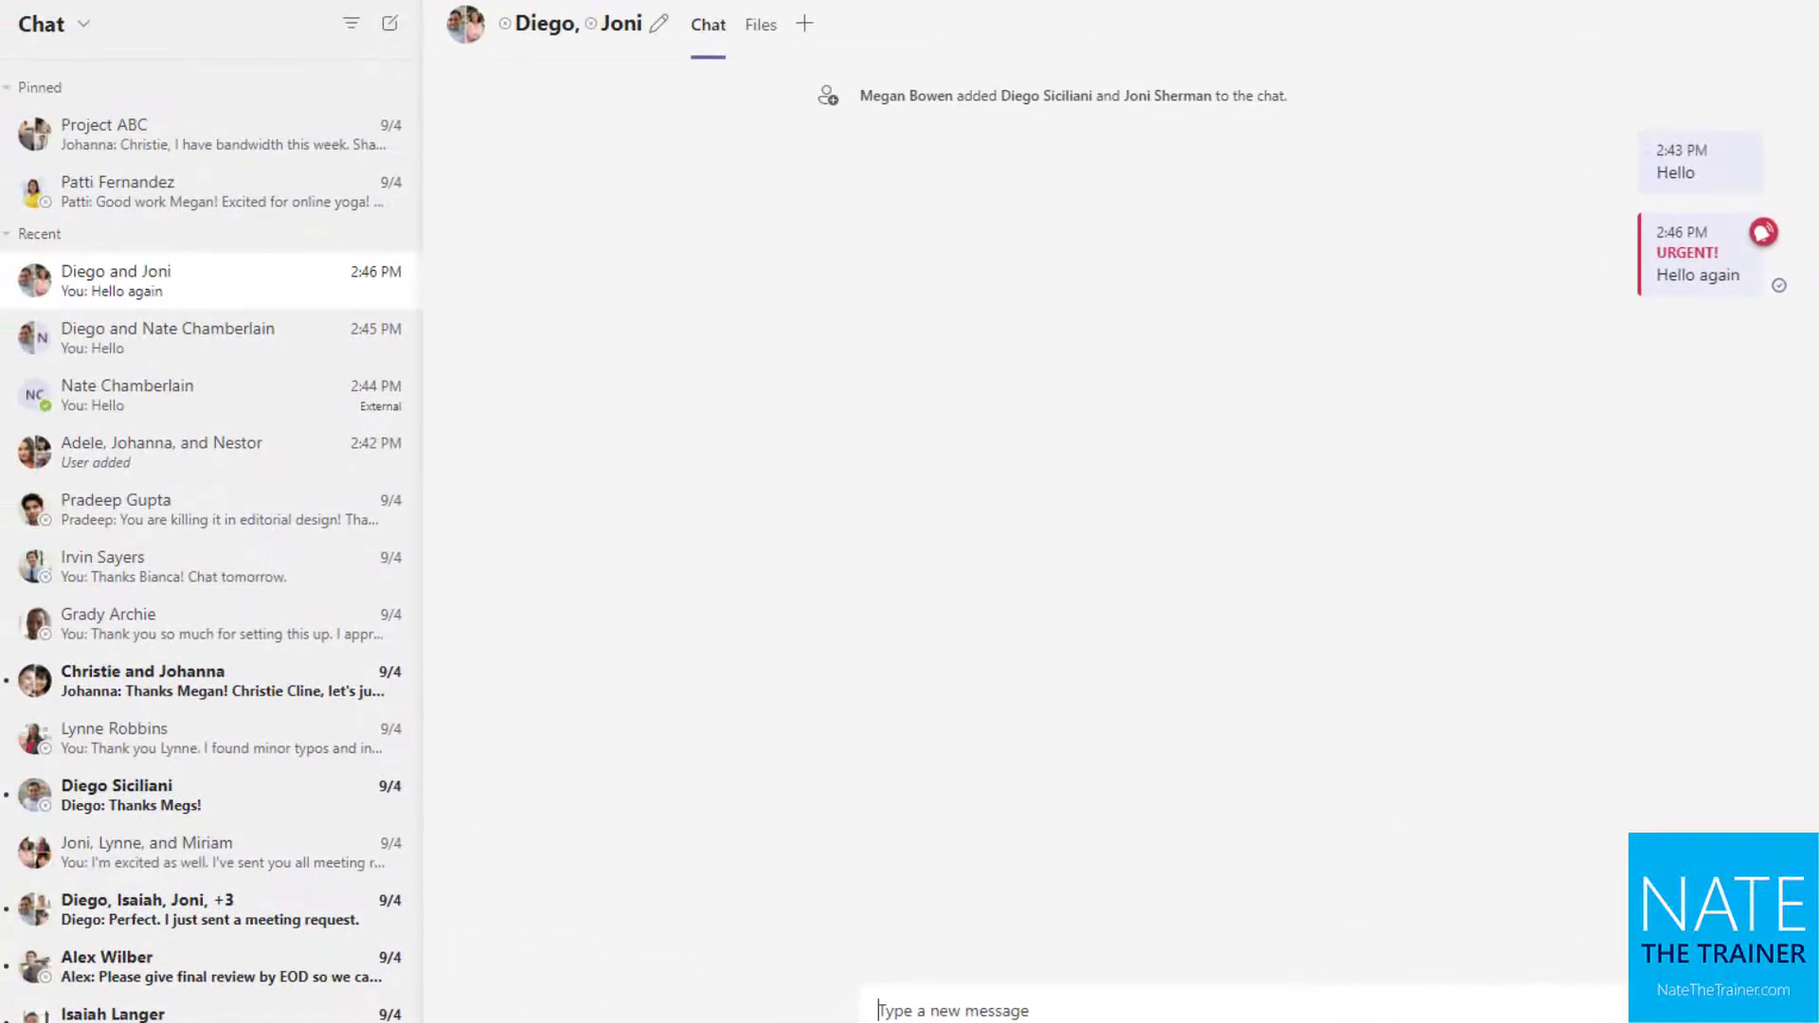
{"action": "mouse_move", "coordinate": [1704, 259]}
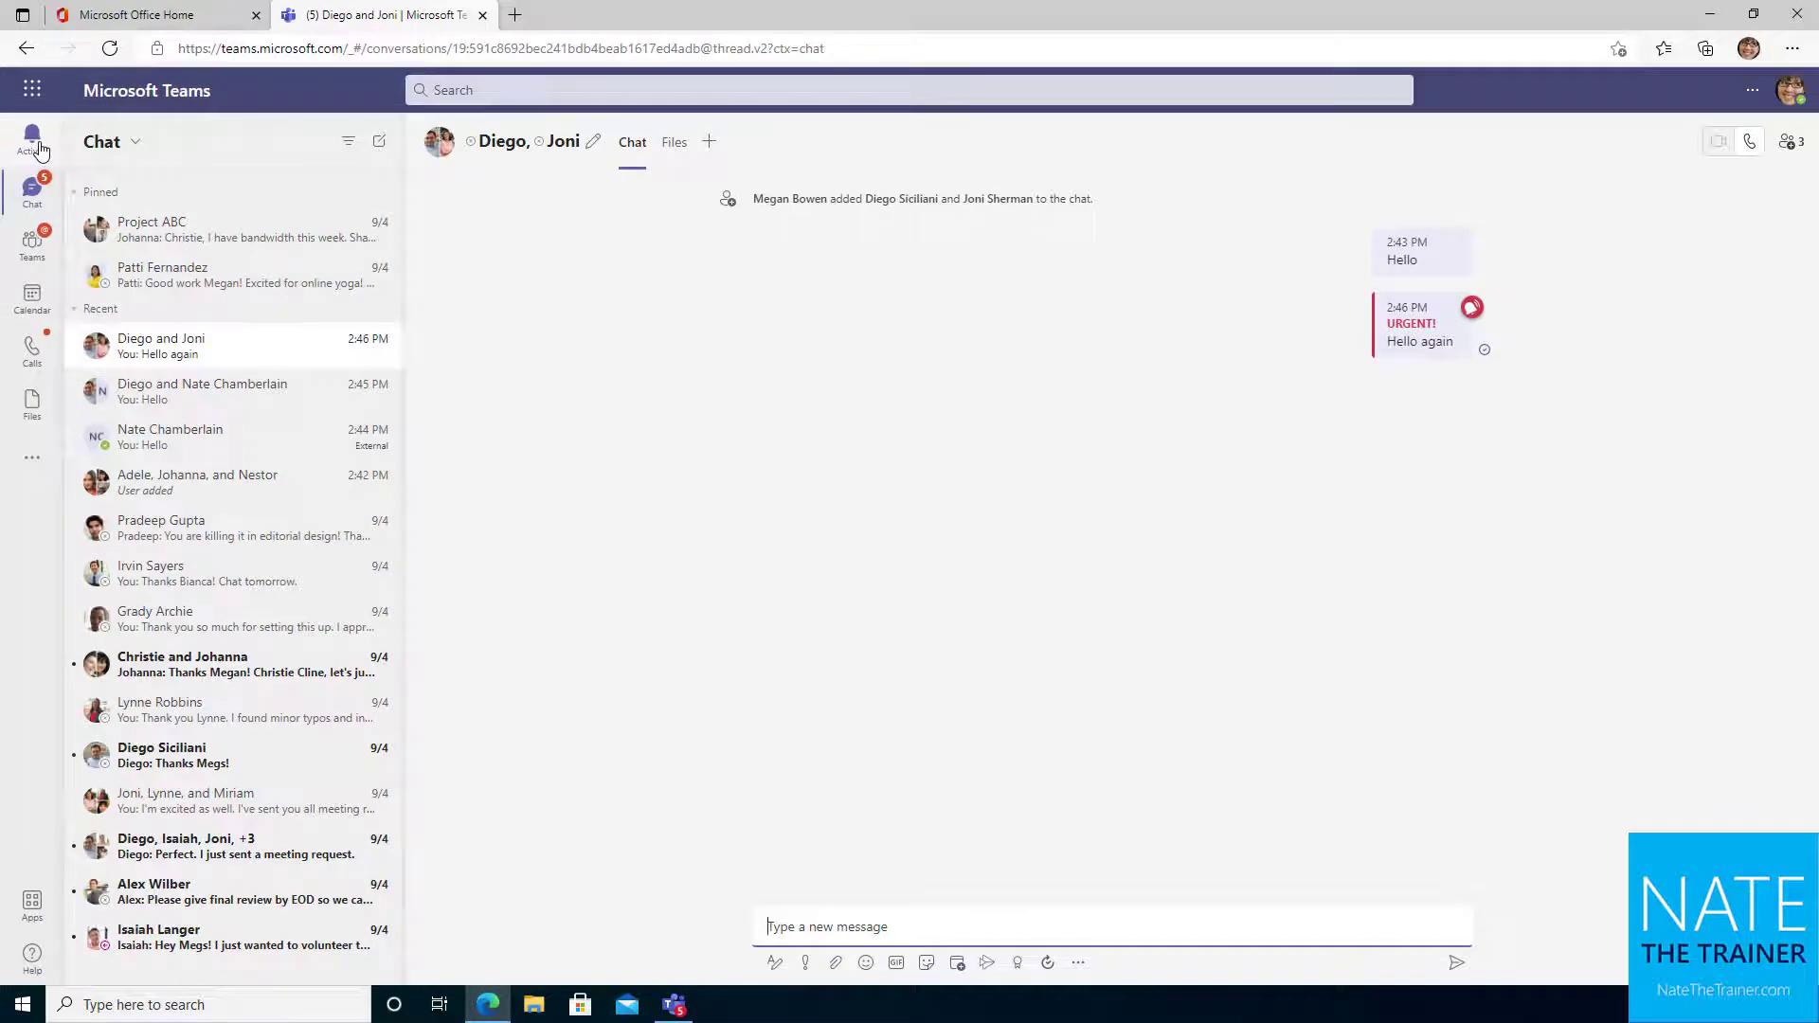
{"action": "left_click", "coordinate": [834, 965]}
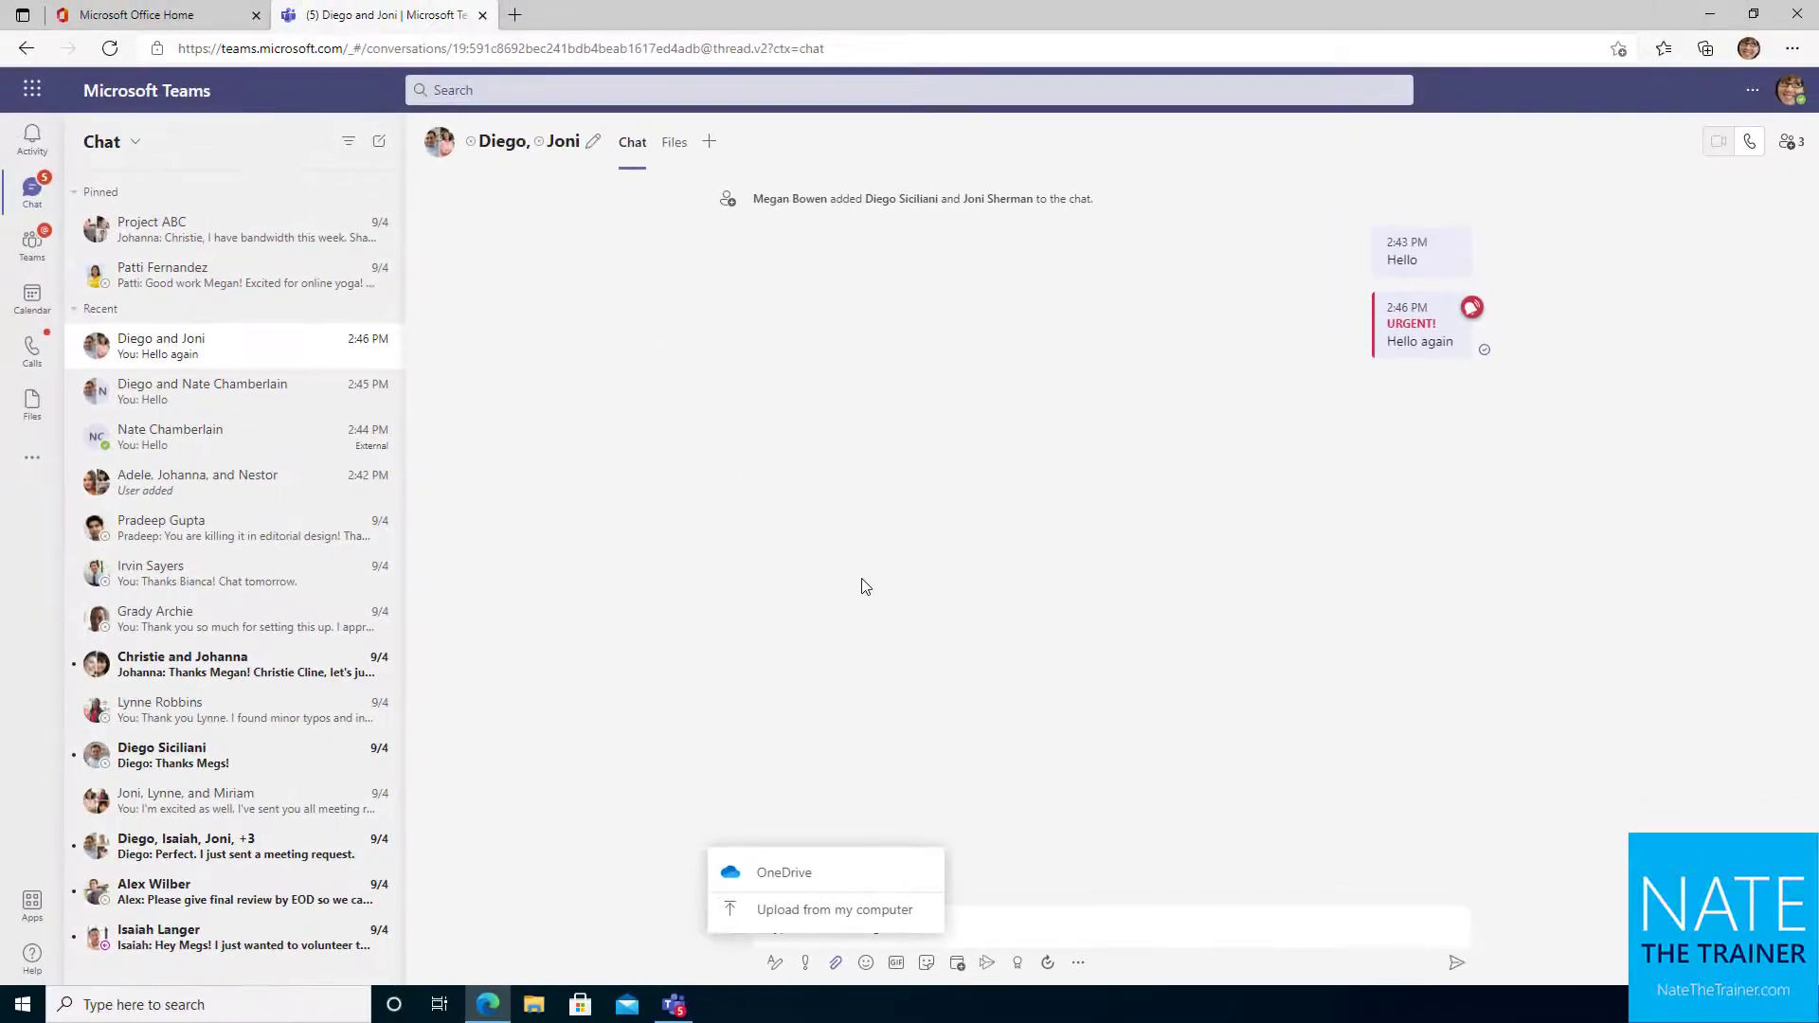
Attach the '6-Time for lunch' PowerPoint deck from CIEAssets > ModernWorkplace to the draft
{"action": "left_click", "coordinate": [836, 921]}
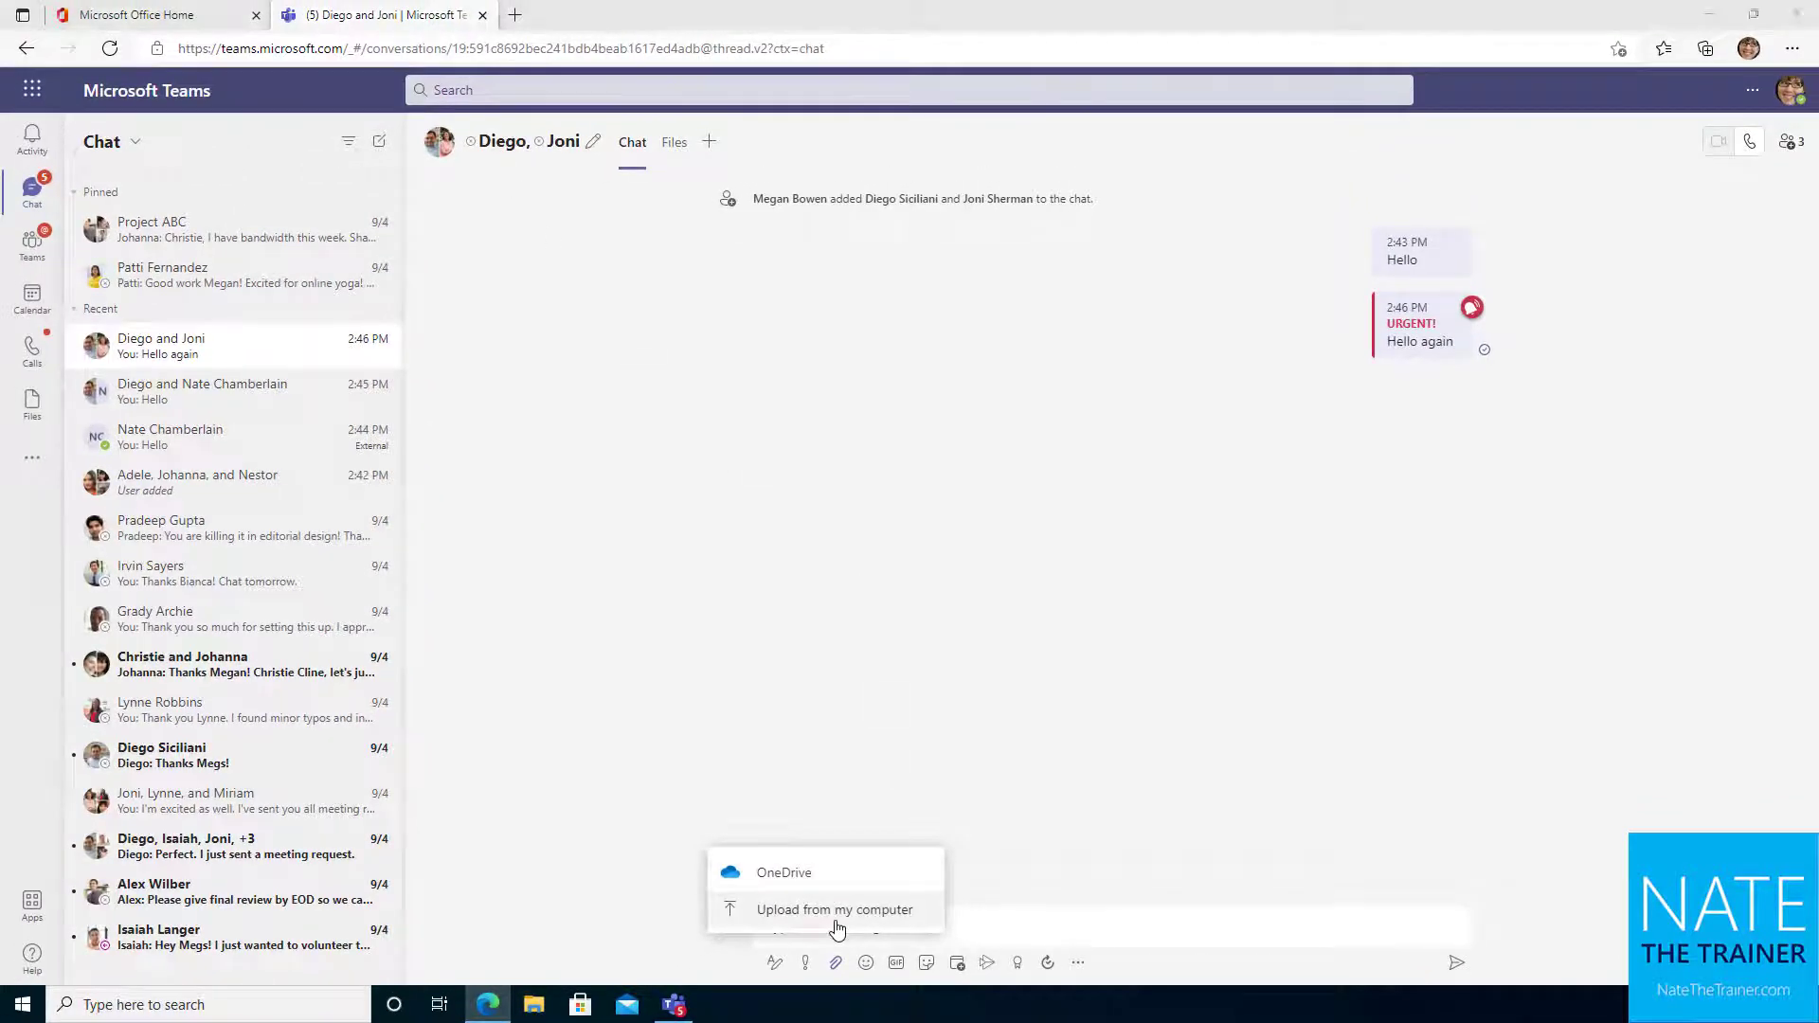
{"action": "left_click", "coordinate": [81, 239]}
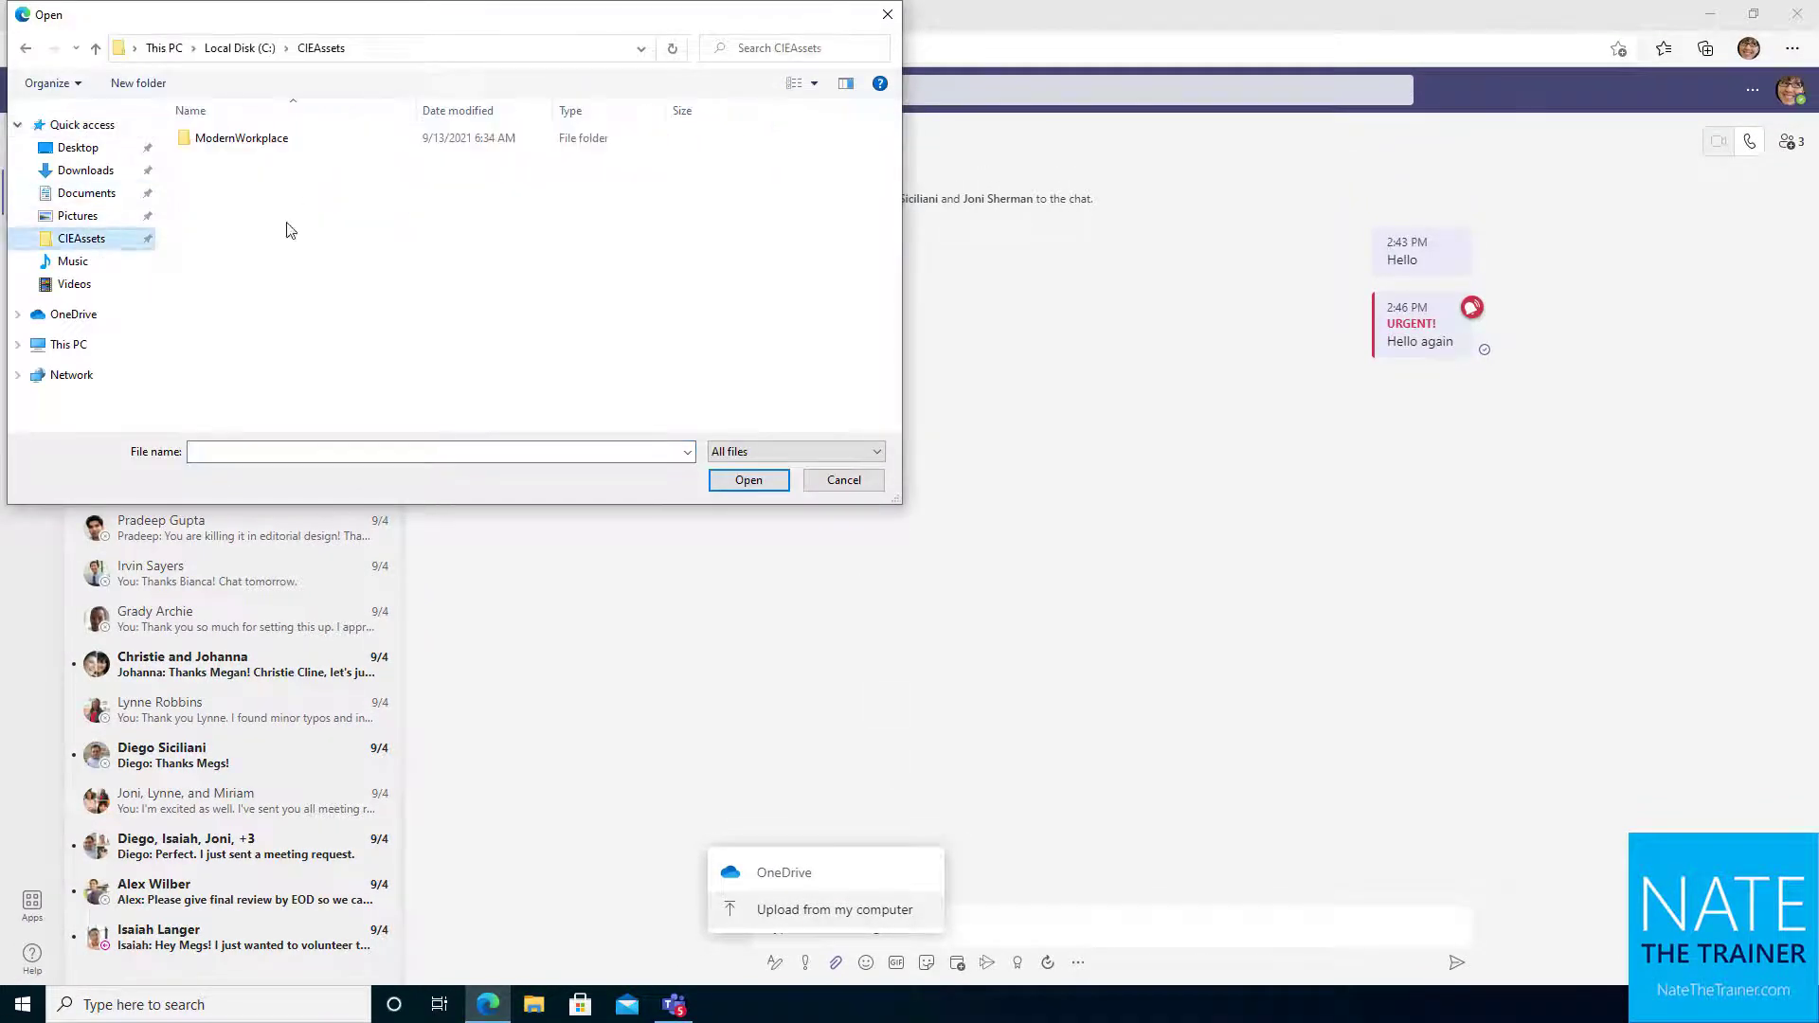
{"action": "double_click", "coordinate": [233, 139]}
{"action": "double_click", "coordinate": [284, 198]}
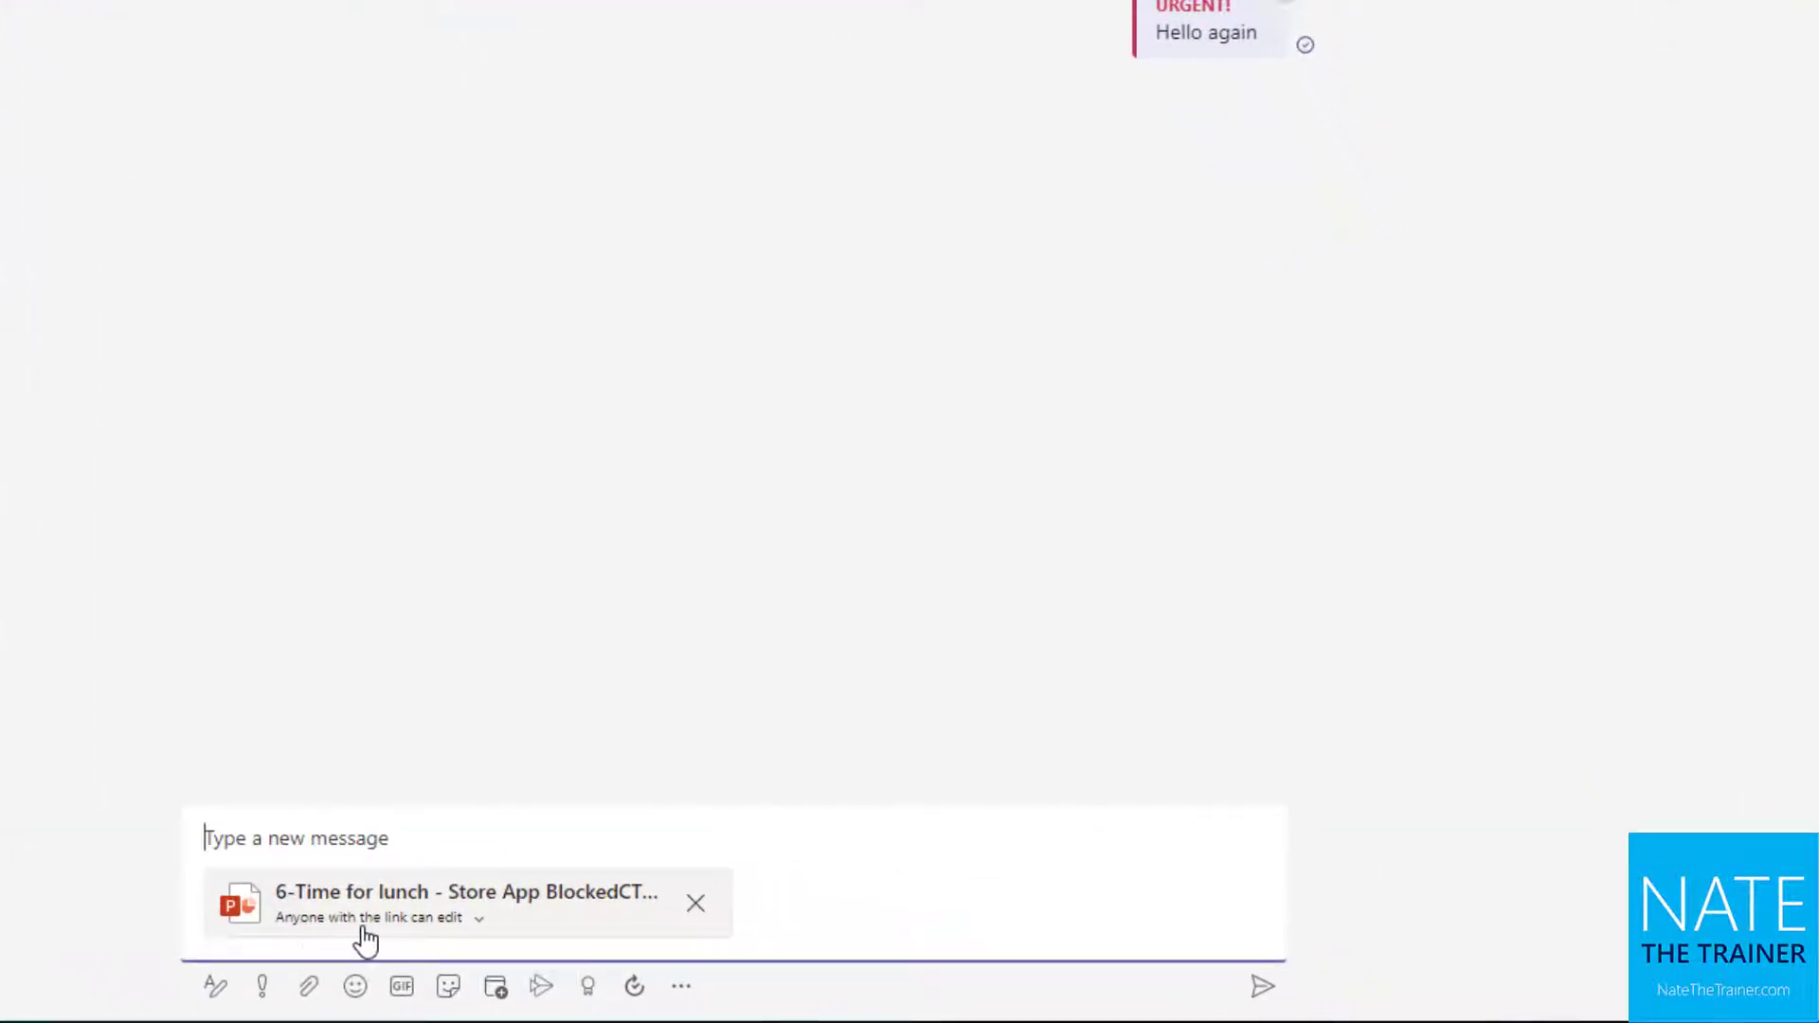
Limit the deck's link to people currently in this chat, keeping editing allowed
{"action": "left_click", "coordinate": [475, 921]}
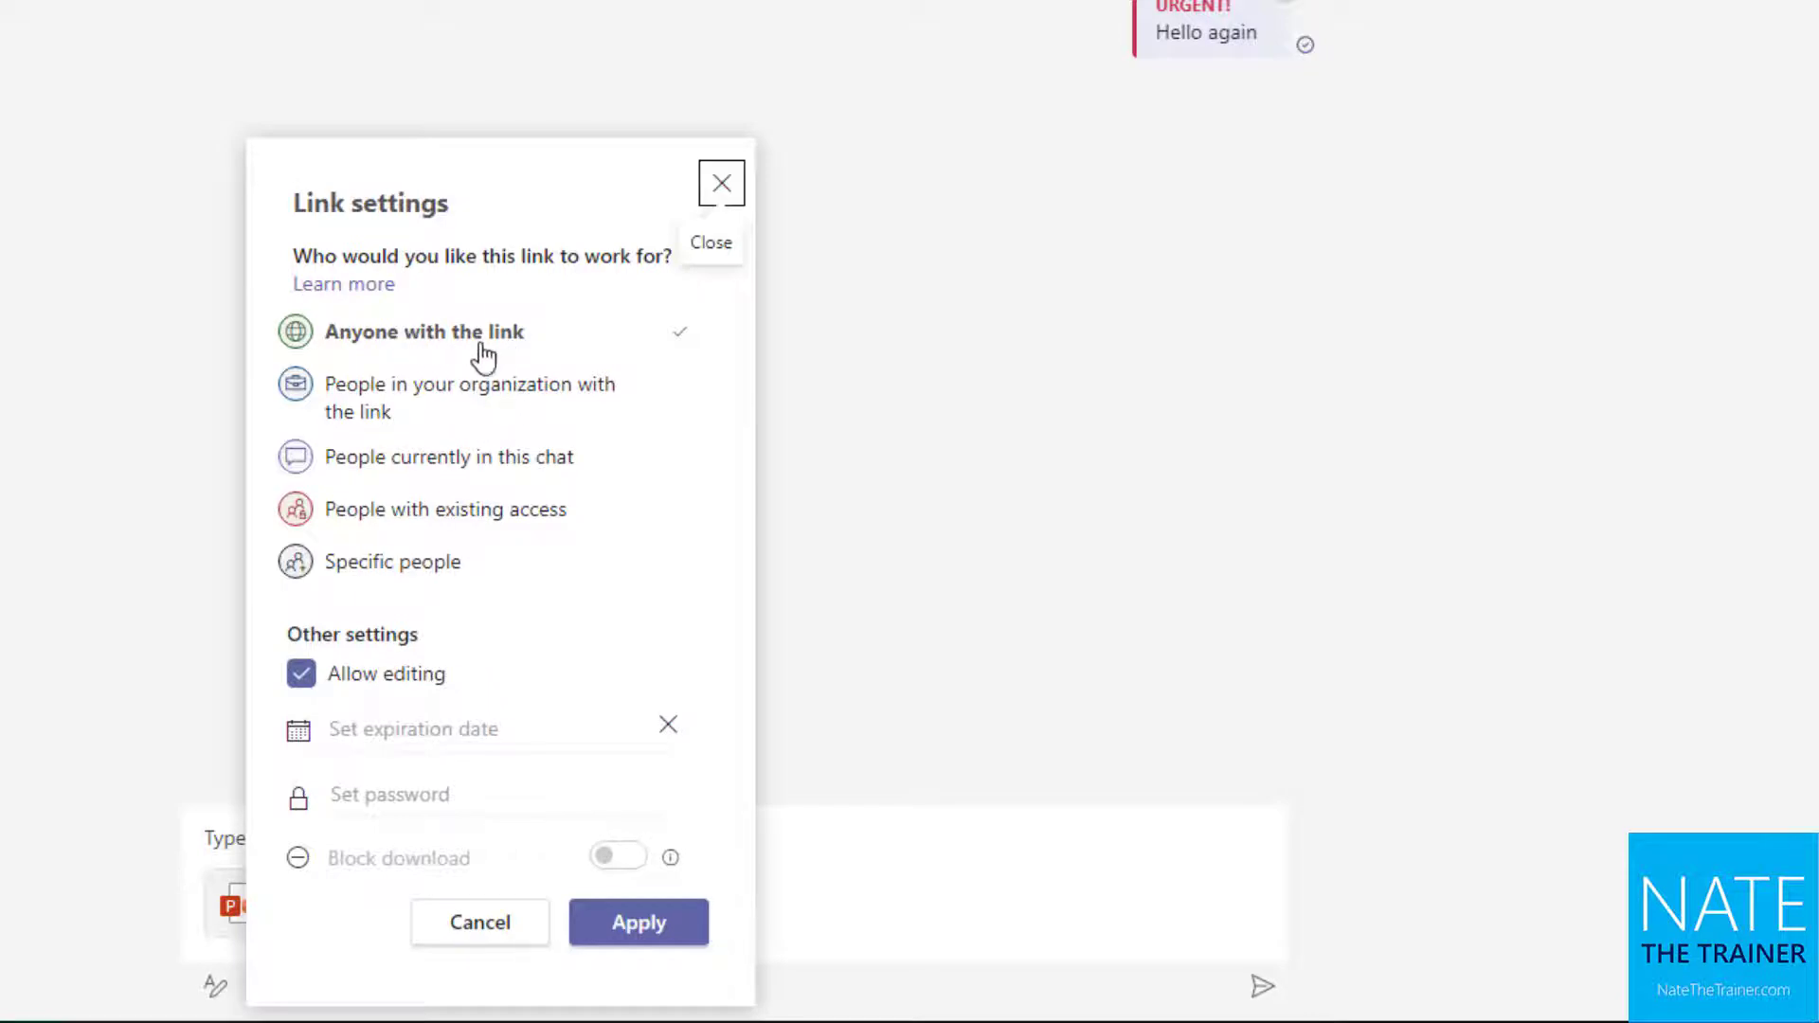
{"action": "left_click", "coordinate": [479, 465]}
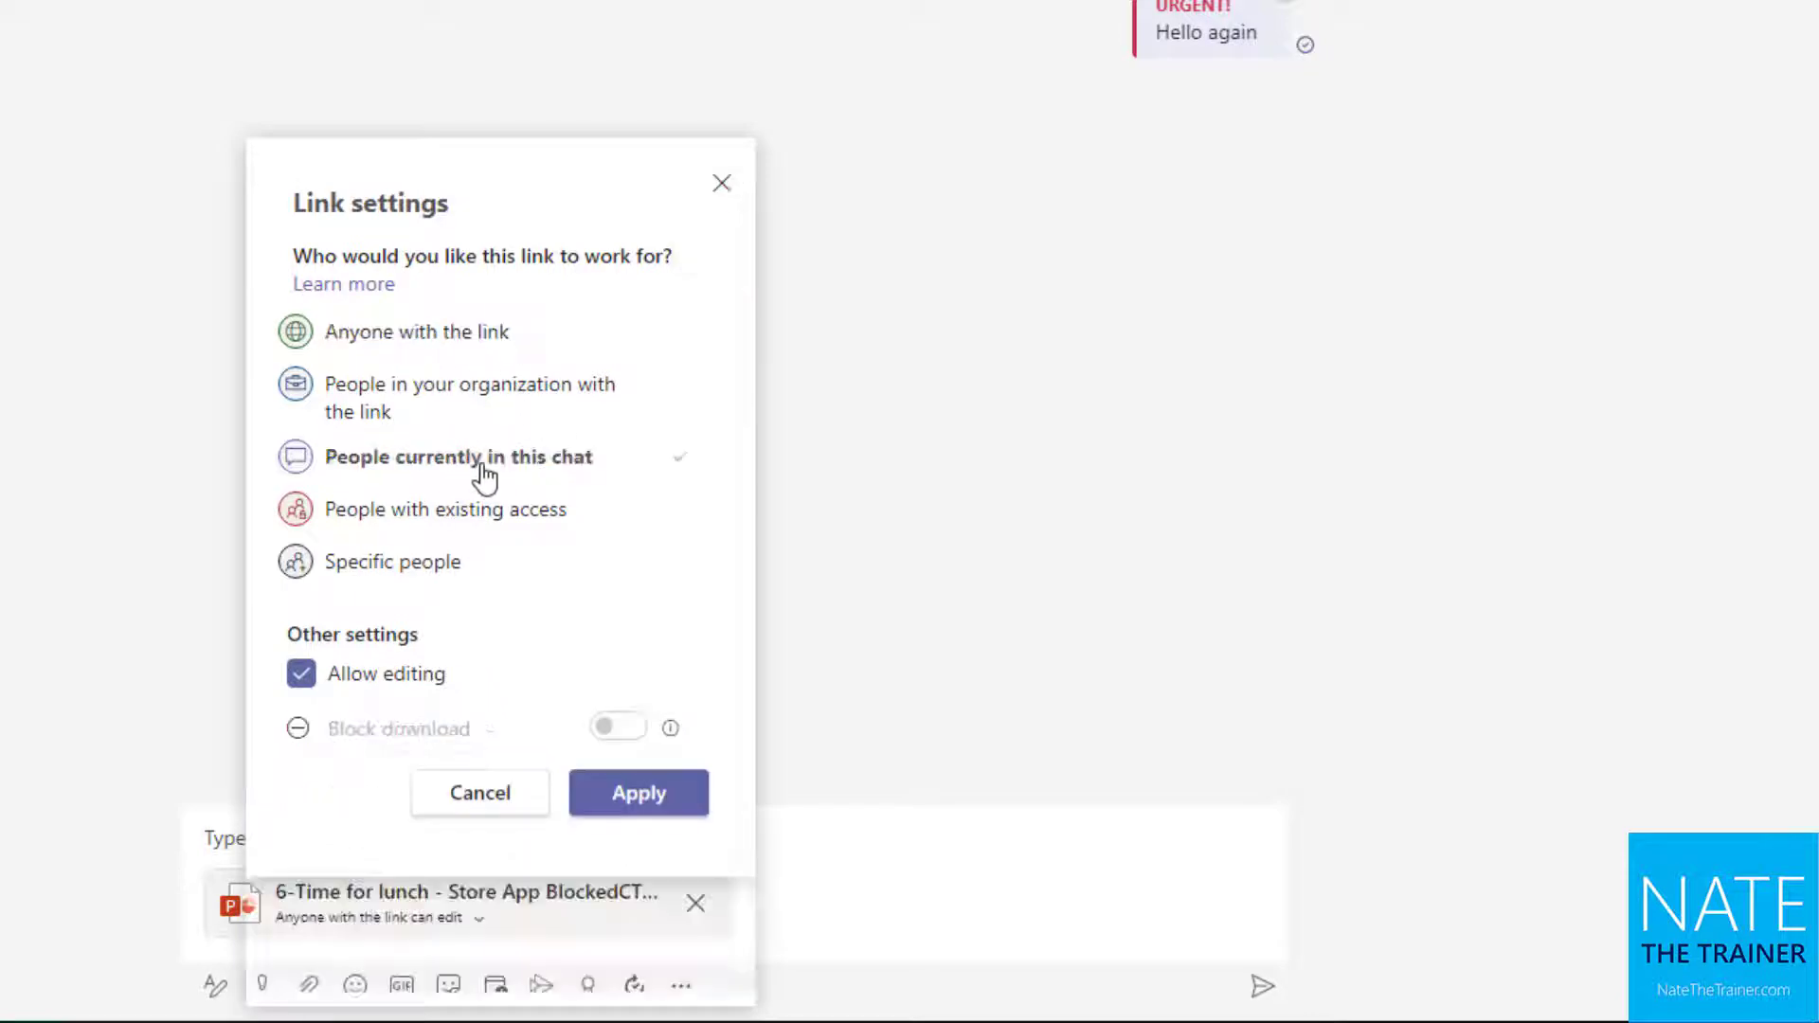
{"action": "left_click", "coordinate": [379, 692]}
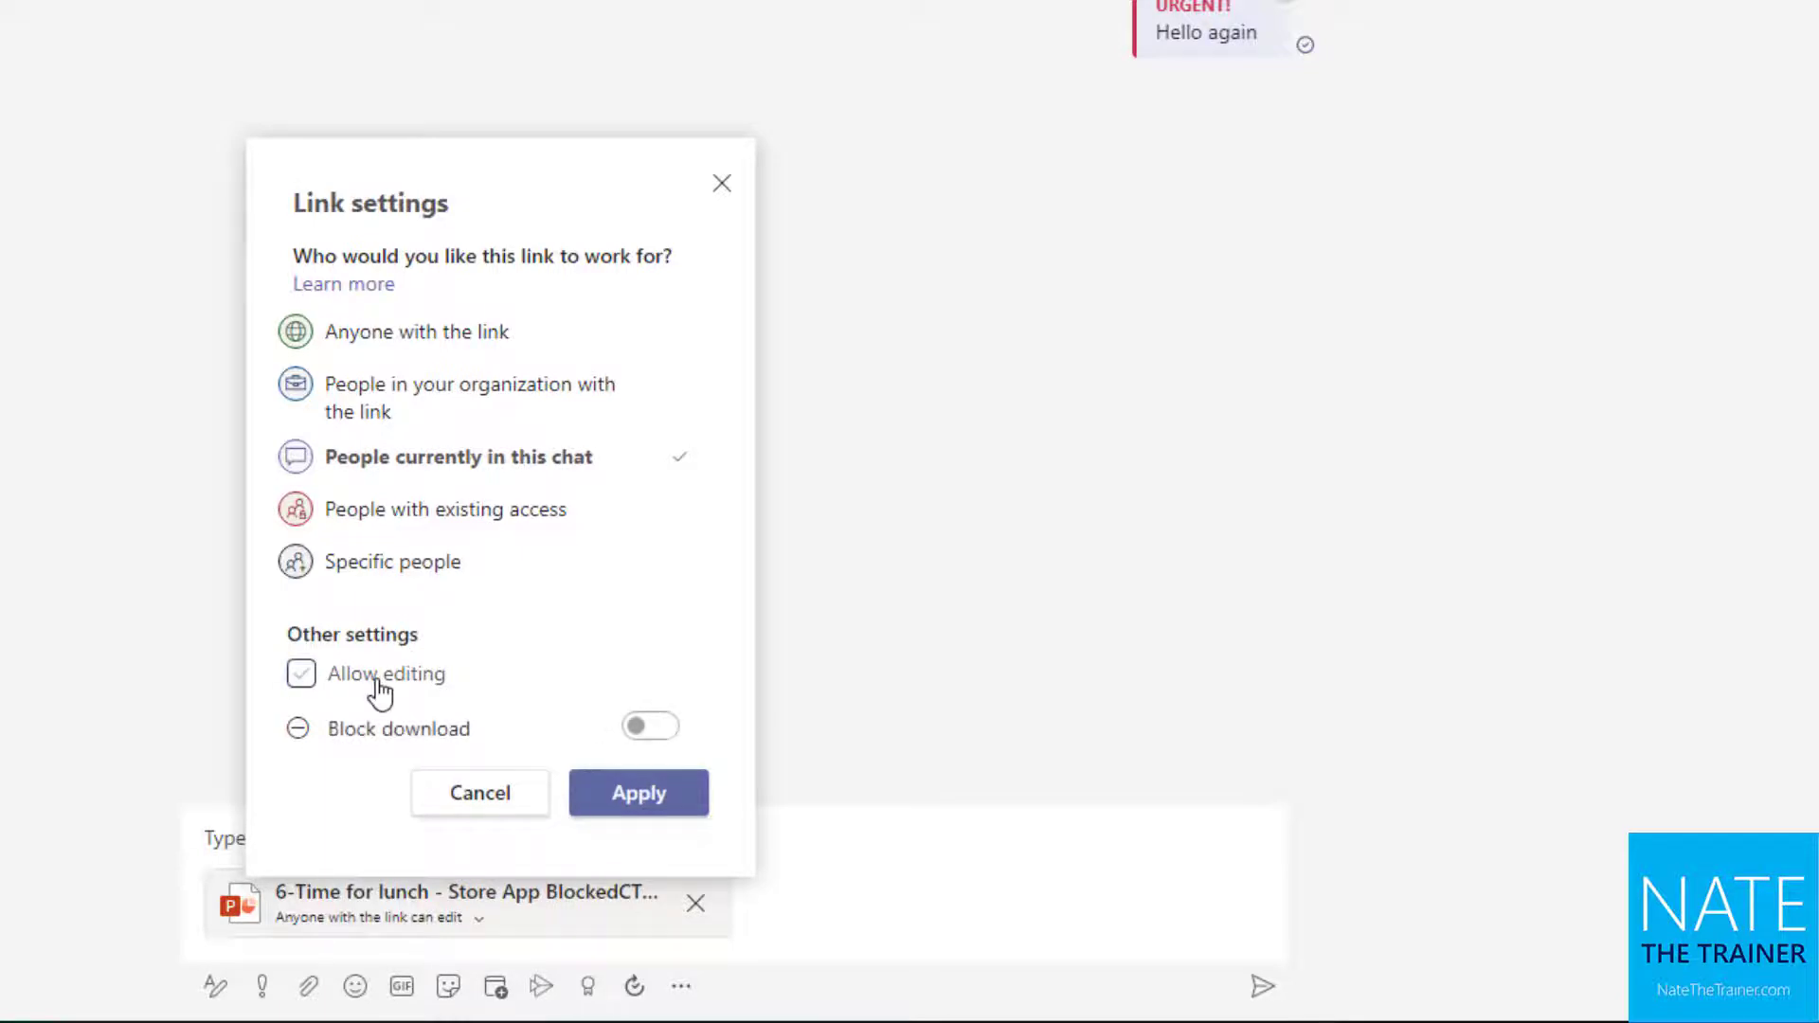
{"action": "left_click", "coordinate": [379, 691]}
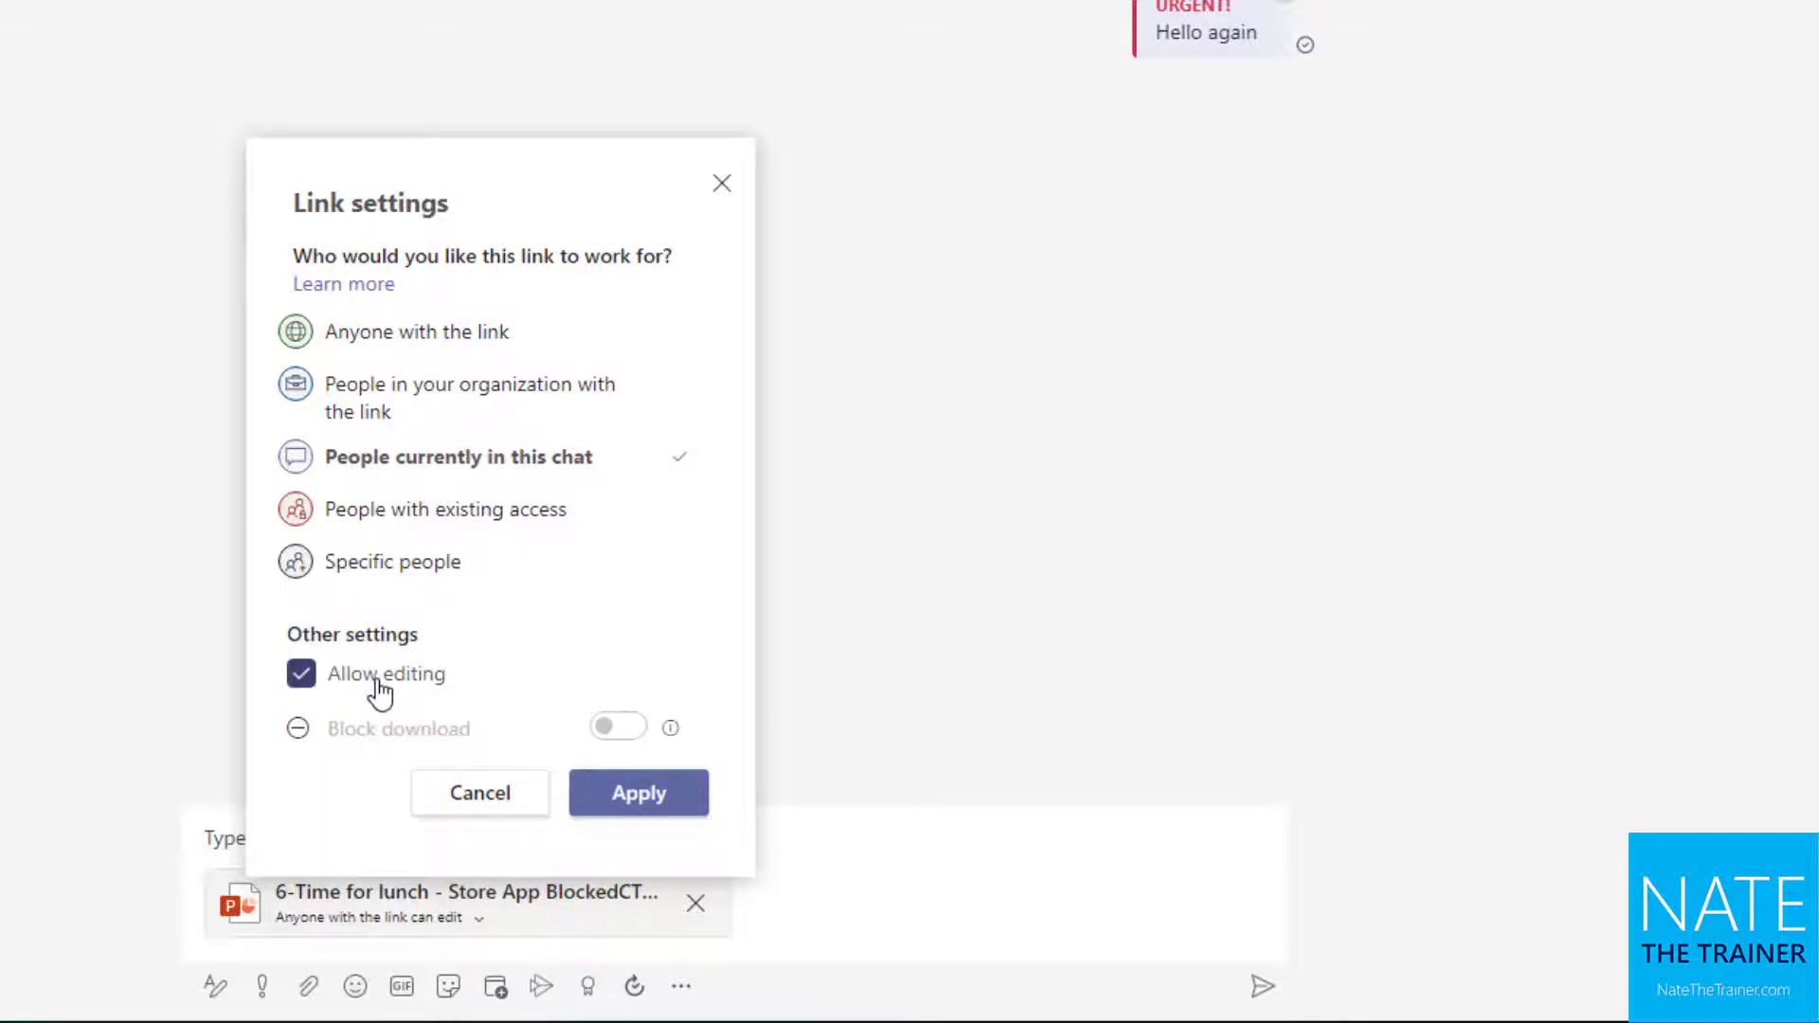
{"action": "left_click", "coordinate": [640, 818]}
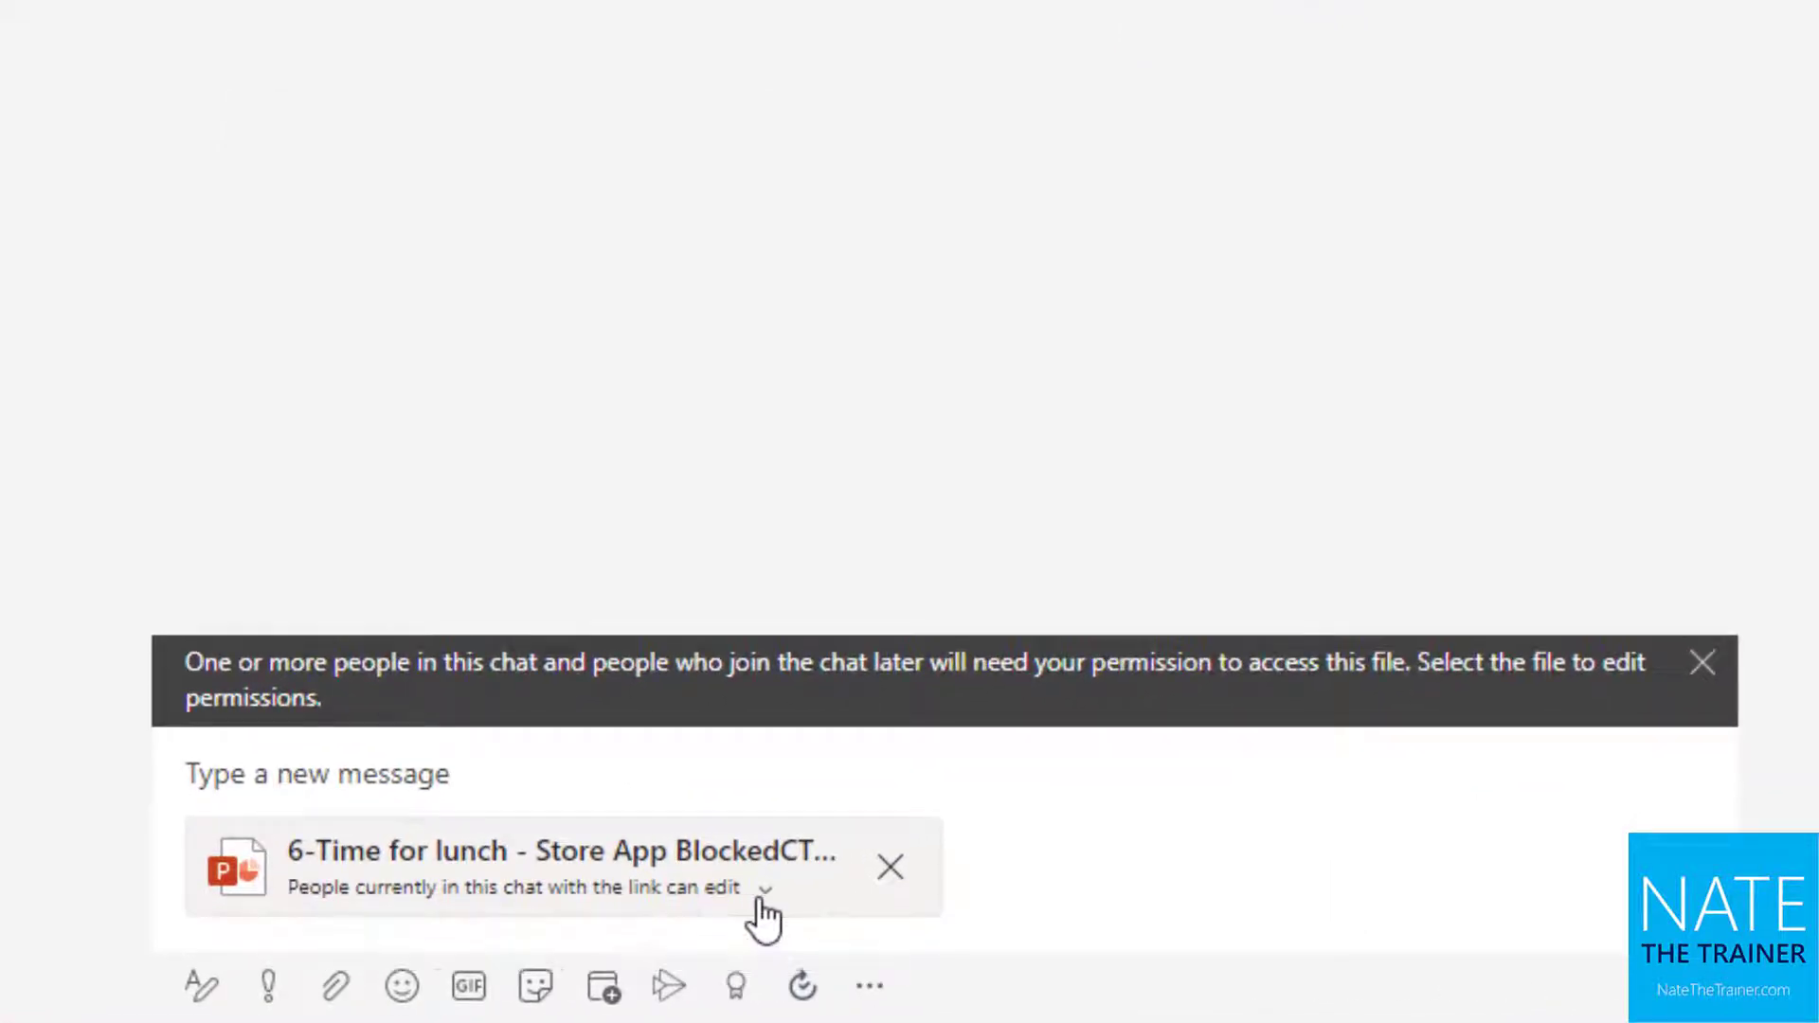
{"action": "left_click", "coordinate": [338, 758]}
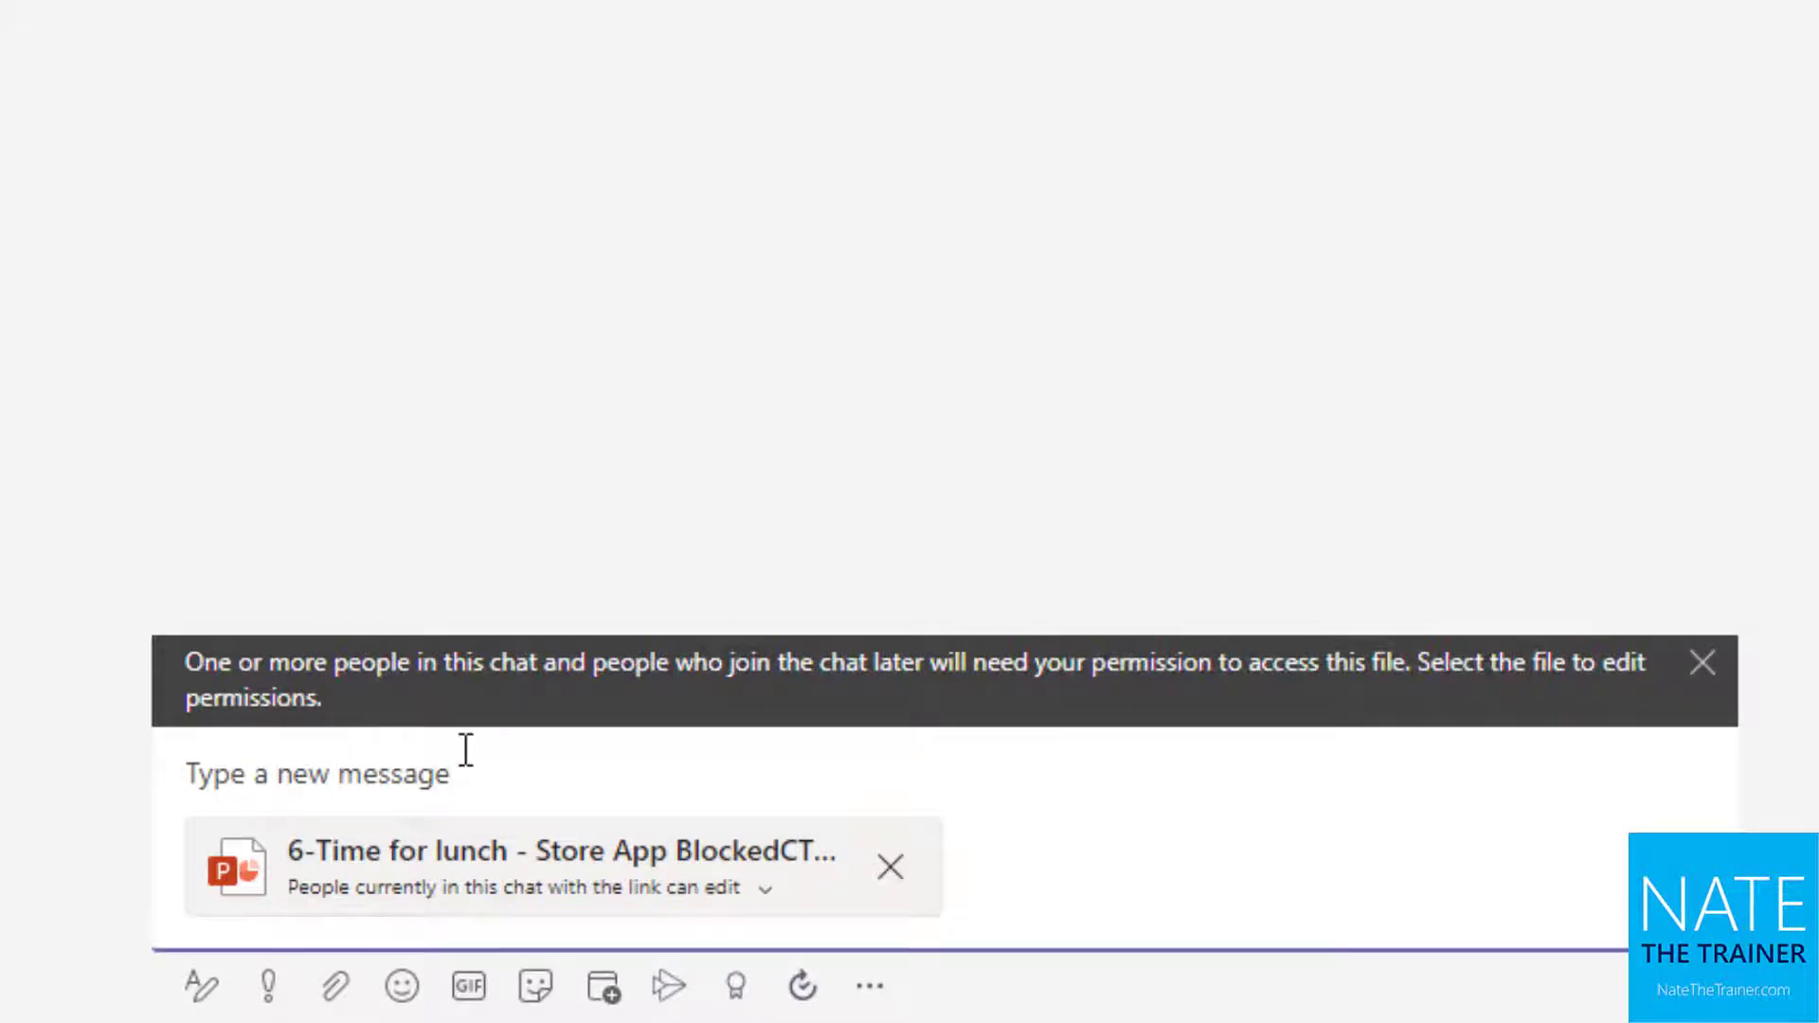
Send the deck with 'Please review this deck' and check it appears under Files
{"action": "type", "text": "Please review this de"}
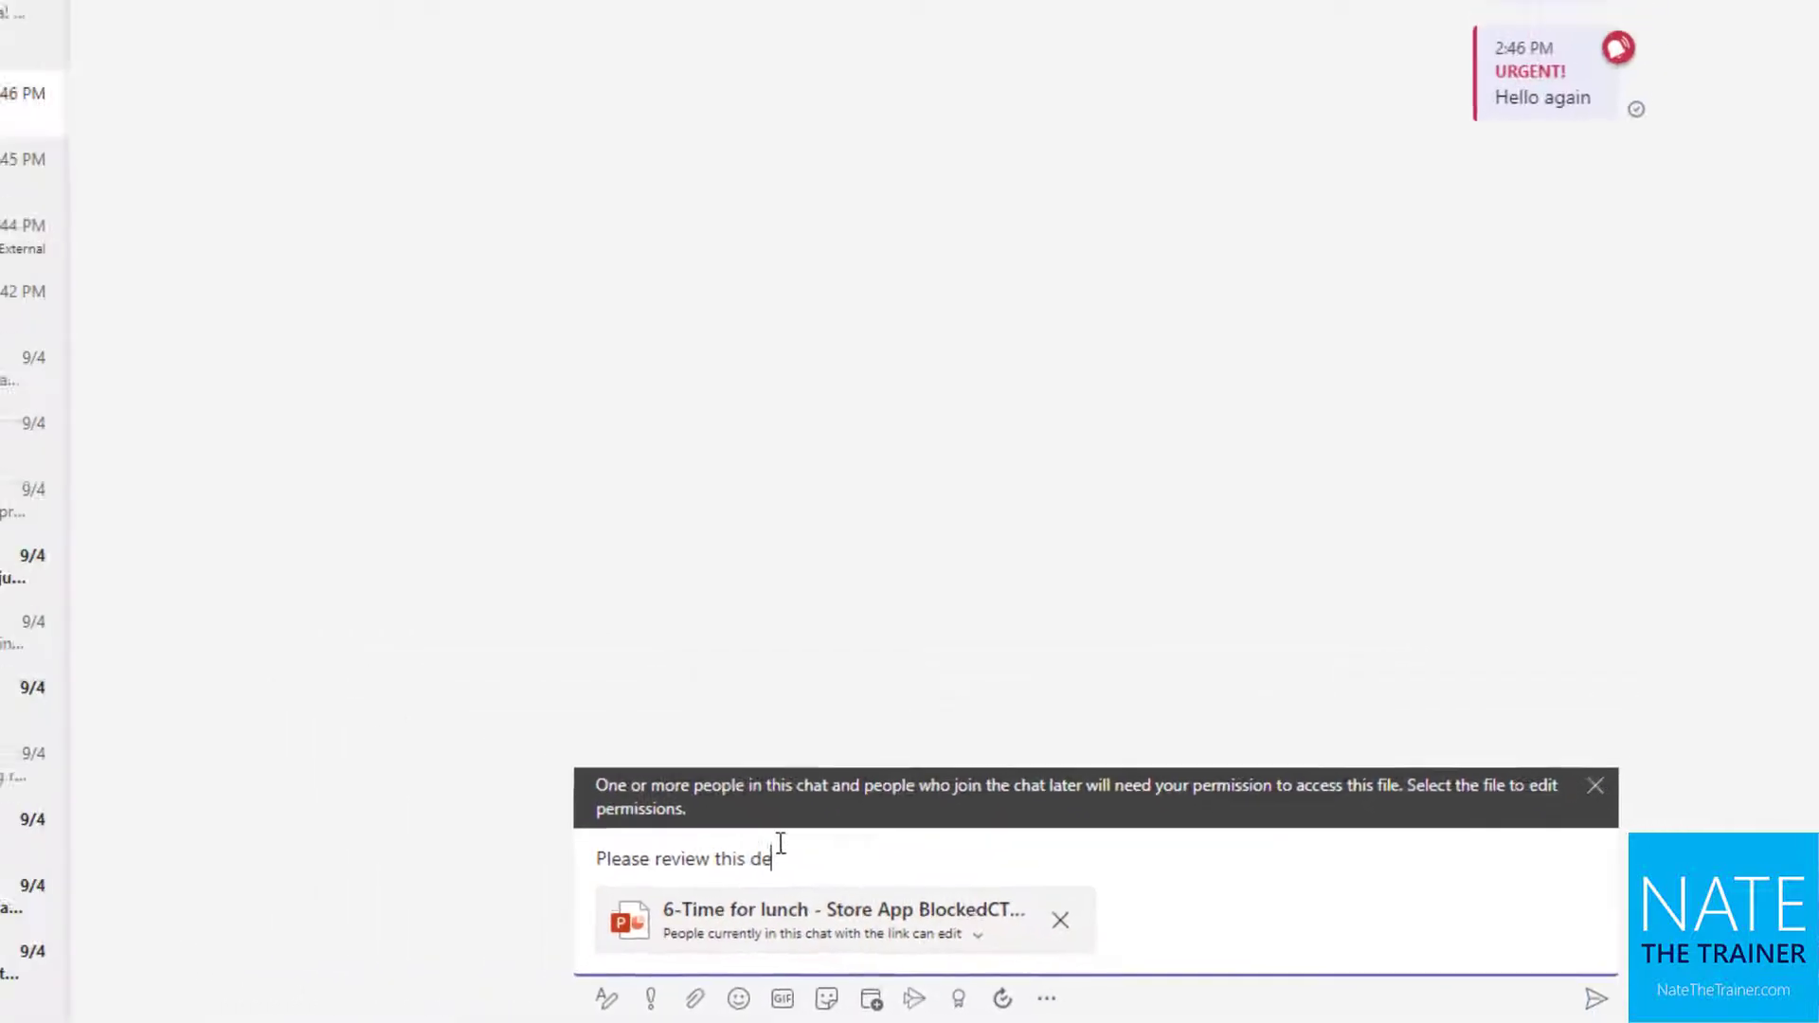
{"action": "type", "text": "ck"}
{"action": "key", "text": "Return"}
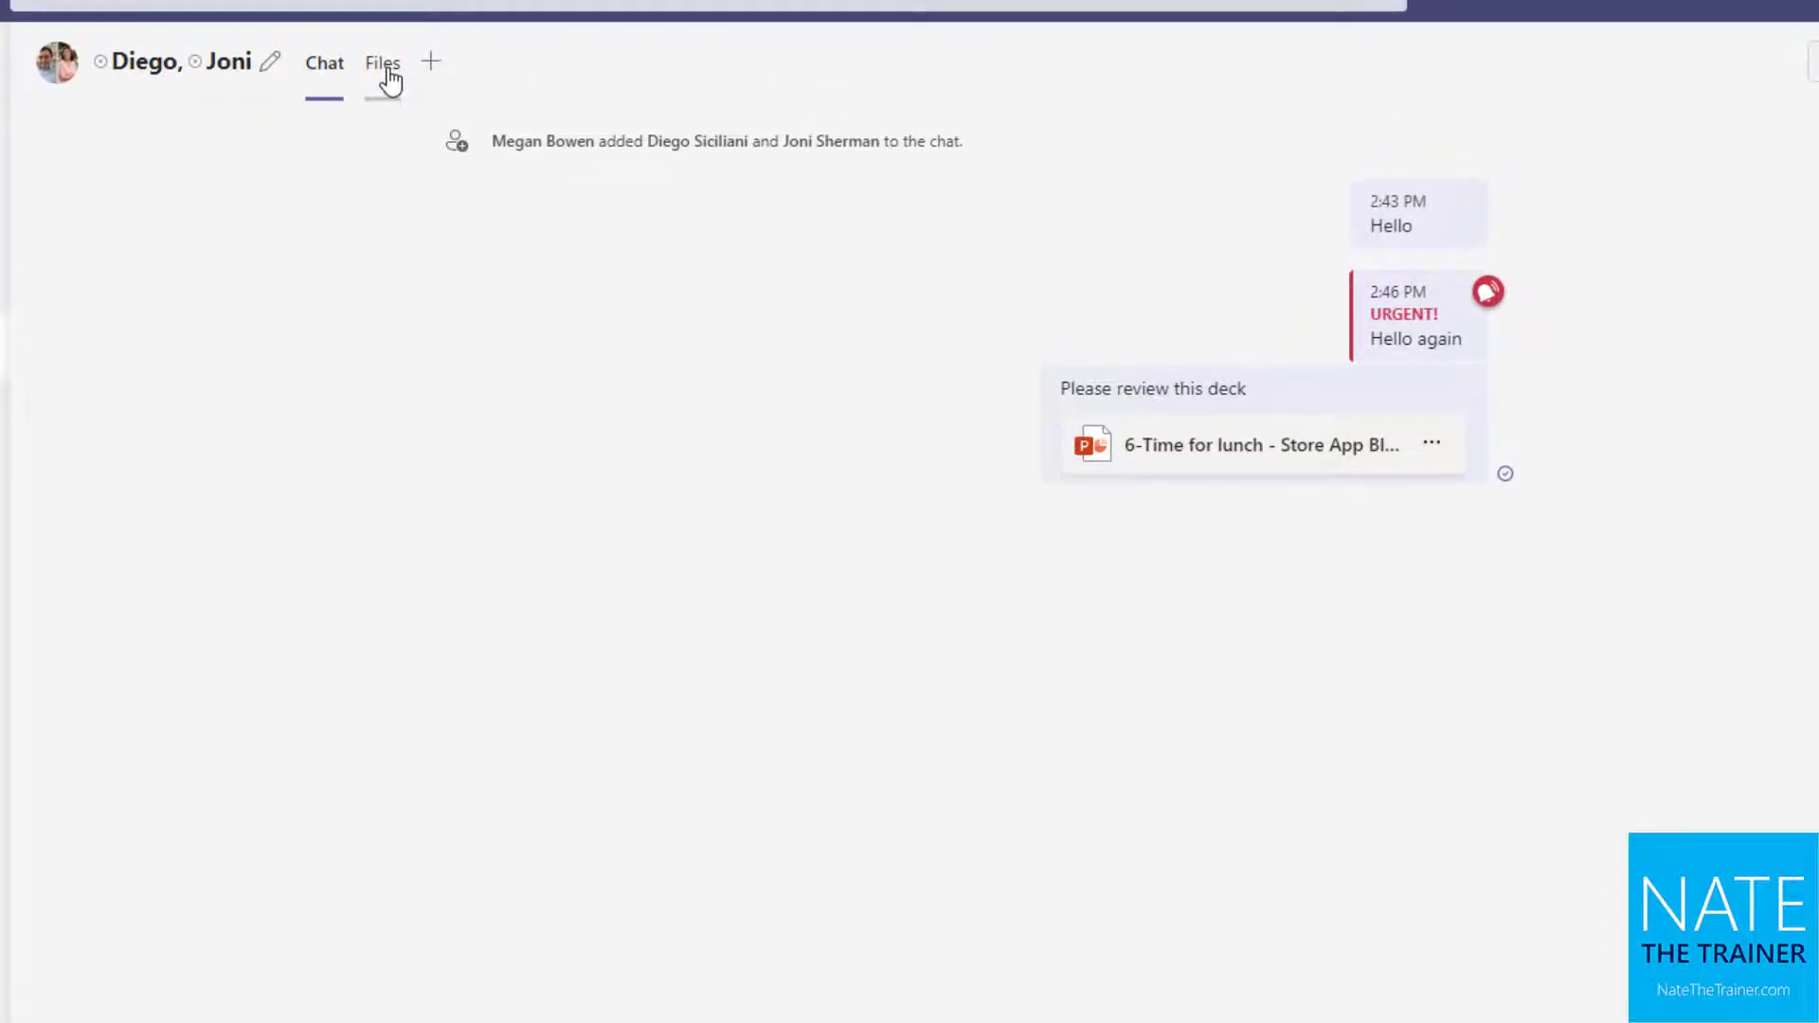
{"action": "left_click", "coordinate": [388, 82]}
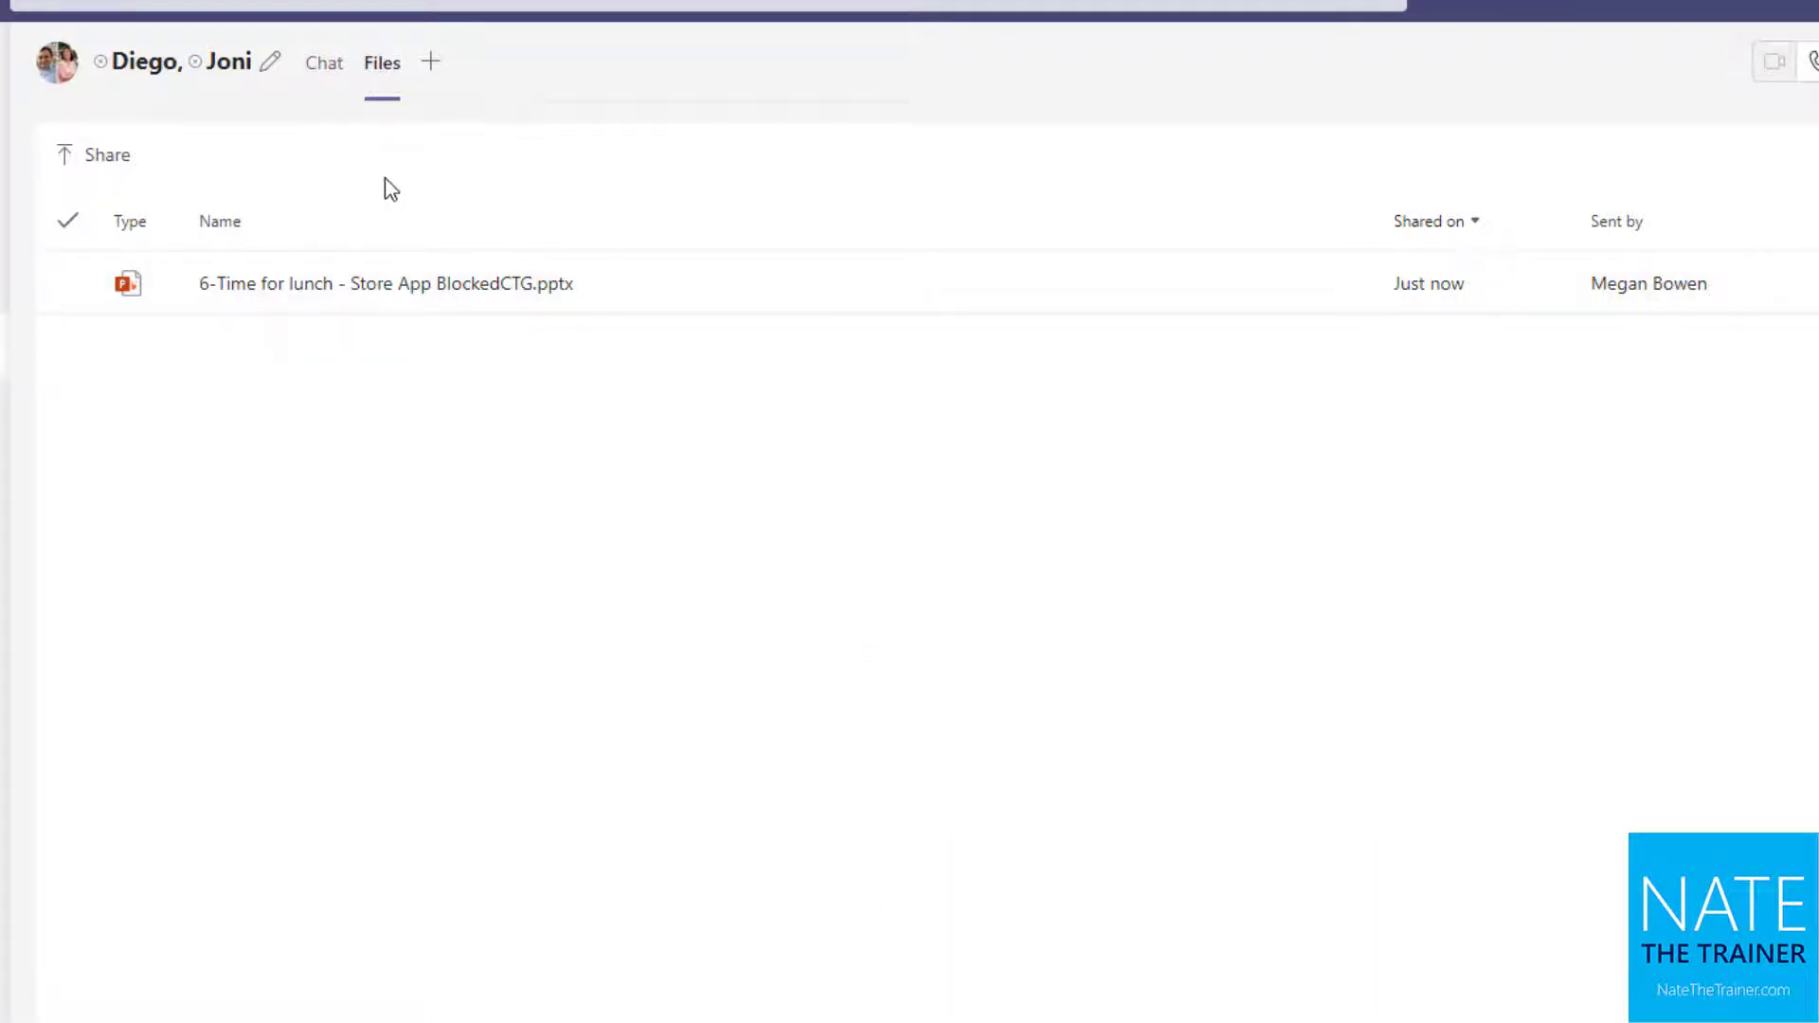
{"action": "left_click", "coordinate": [325, 64]}
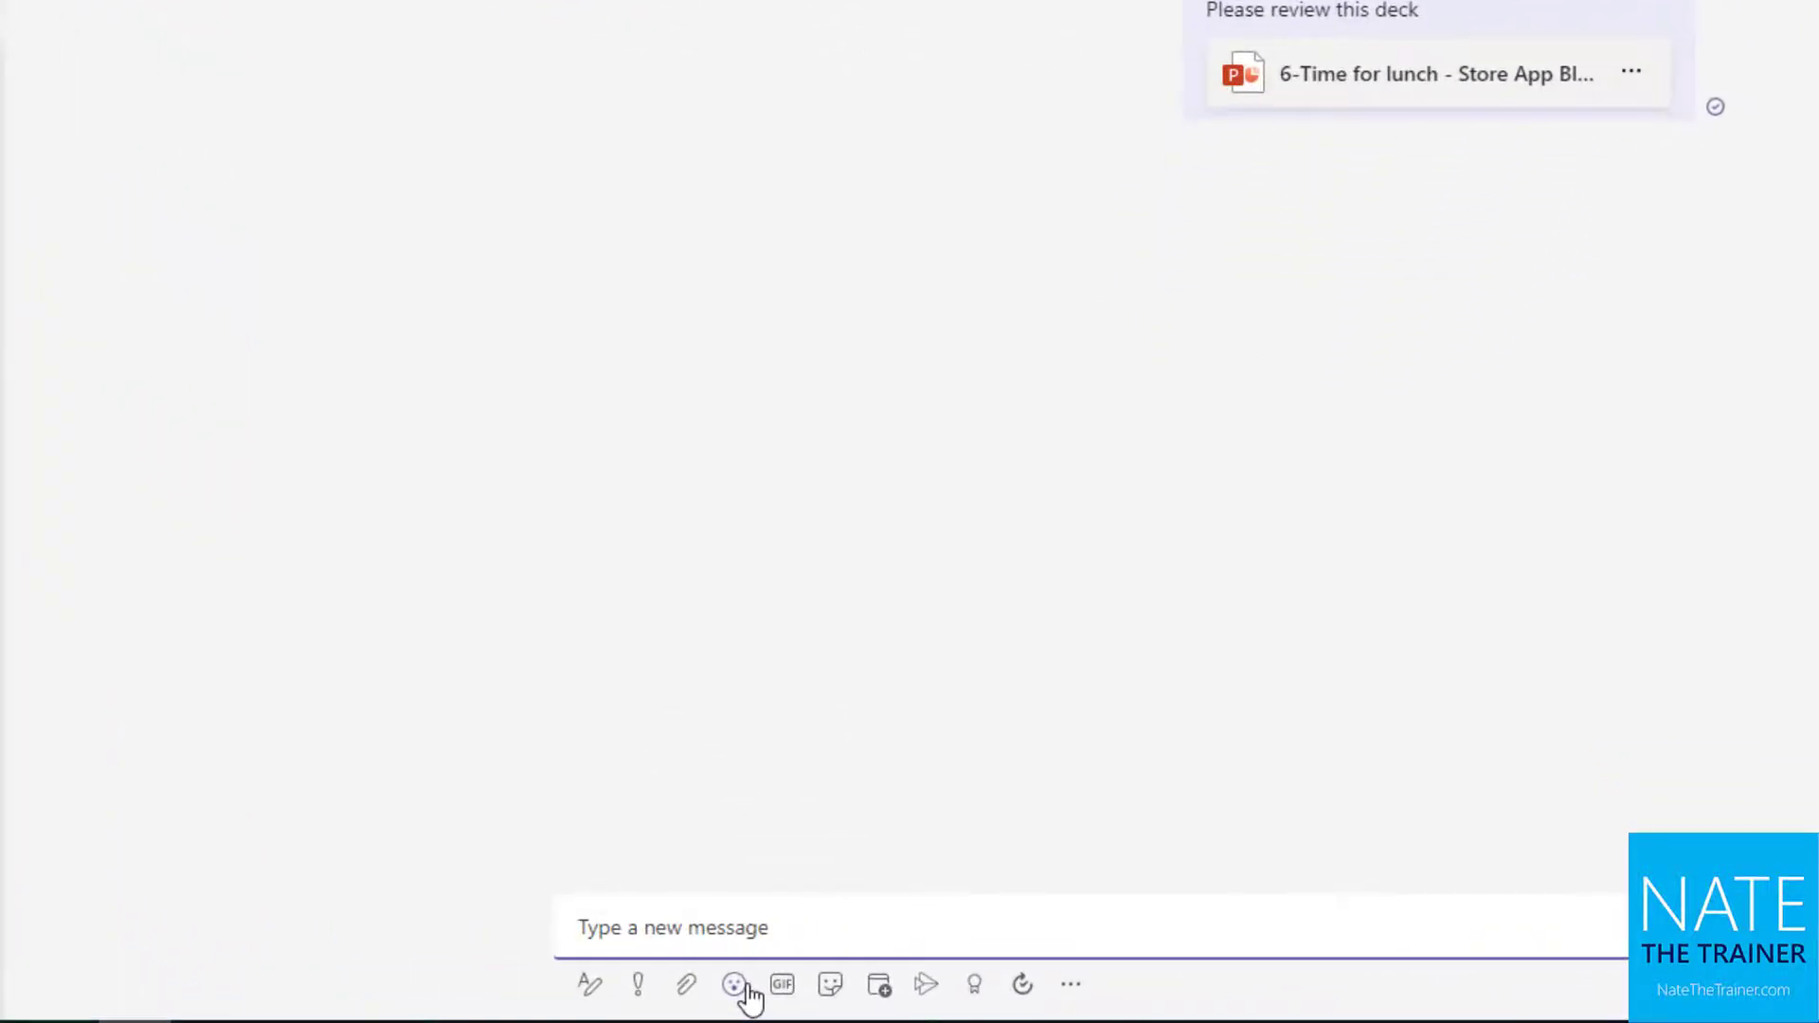
Post a Grumpy Cat meme captioned 'Microsoft Teams' on top and 'is awesome' below
{"action": "left_click", "coordinate": [747, 990]}
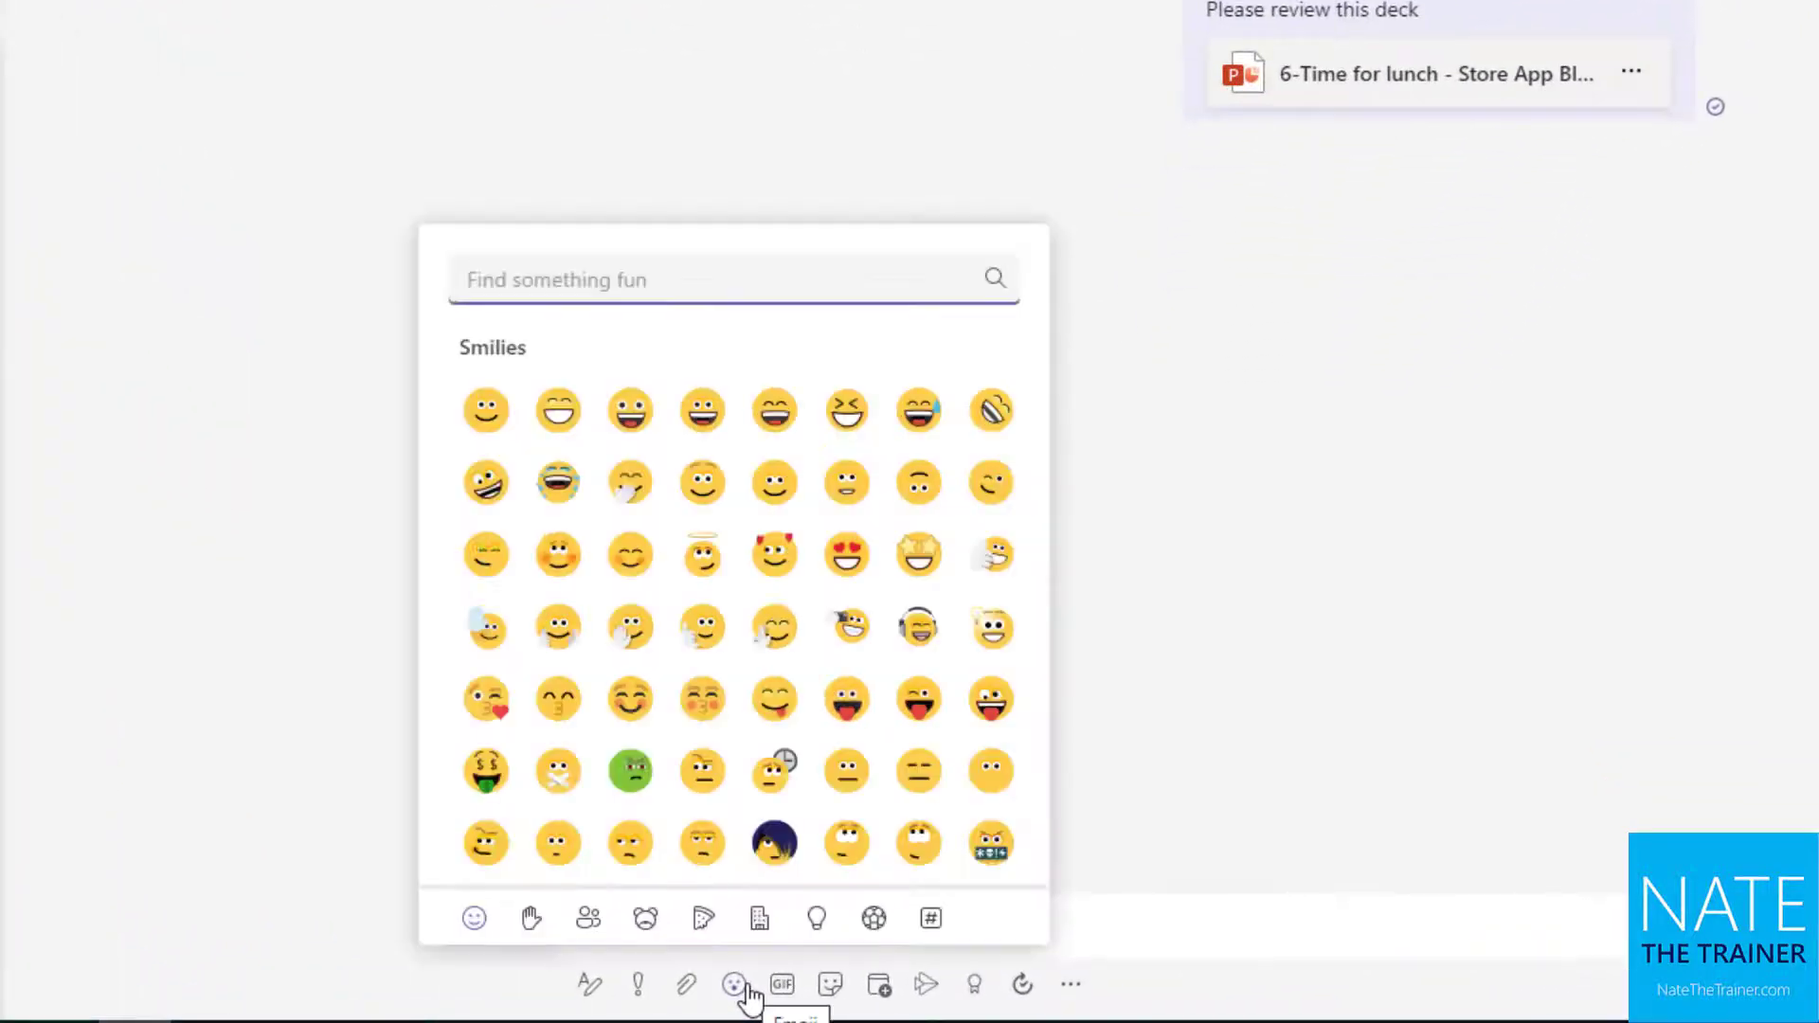
{"action": "left_click", "coordinate": [799, 989]}
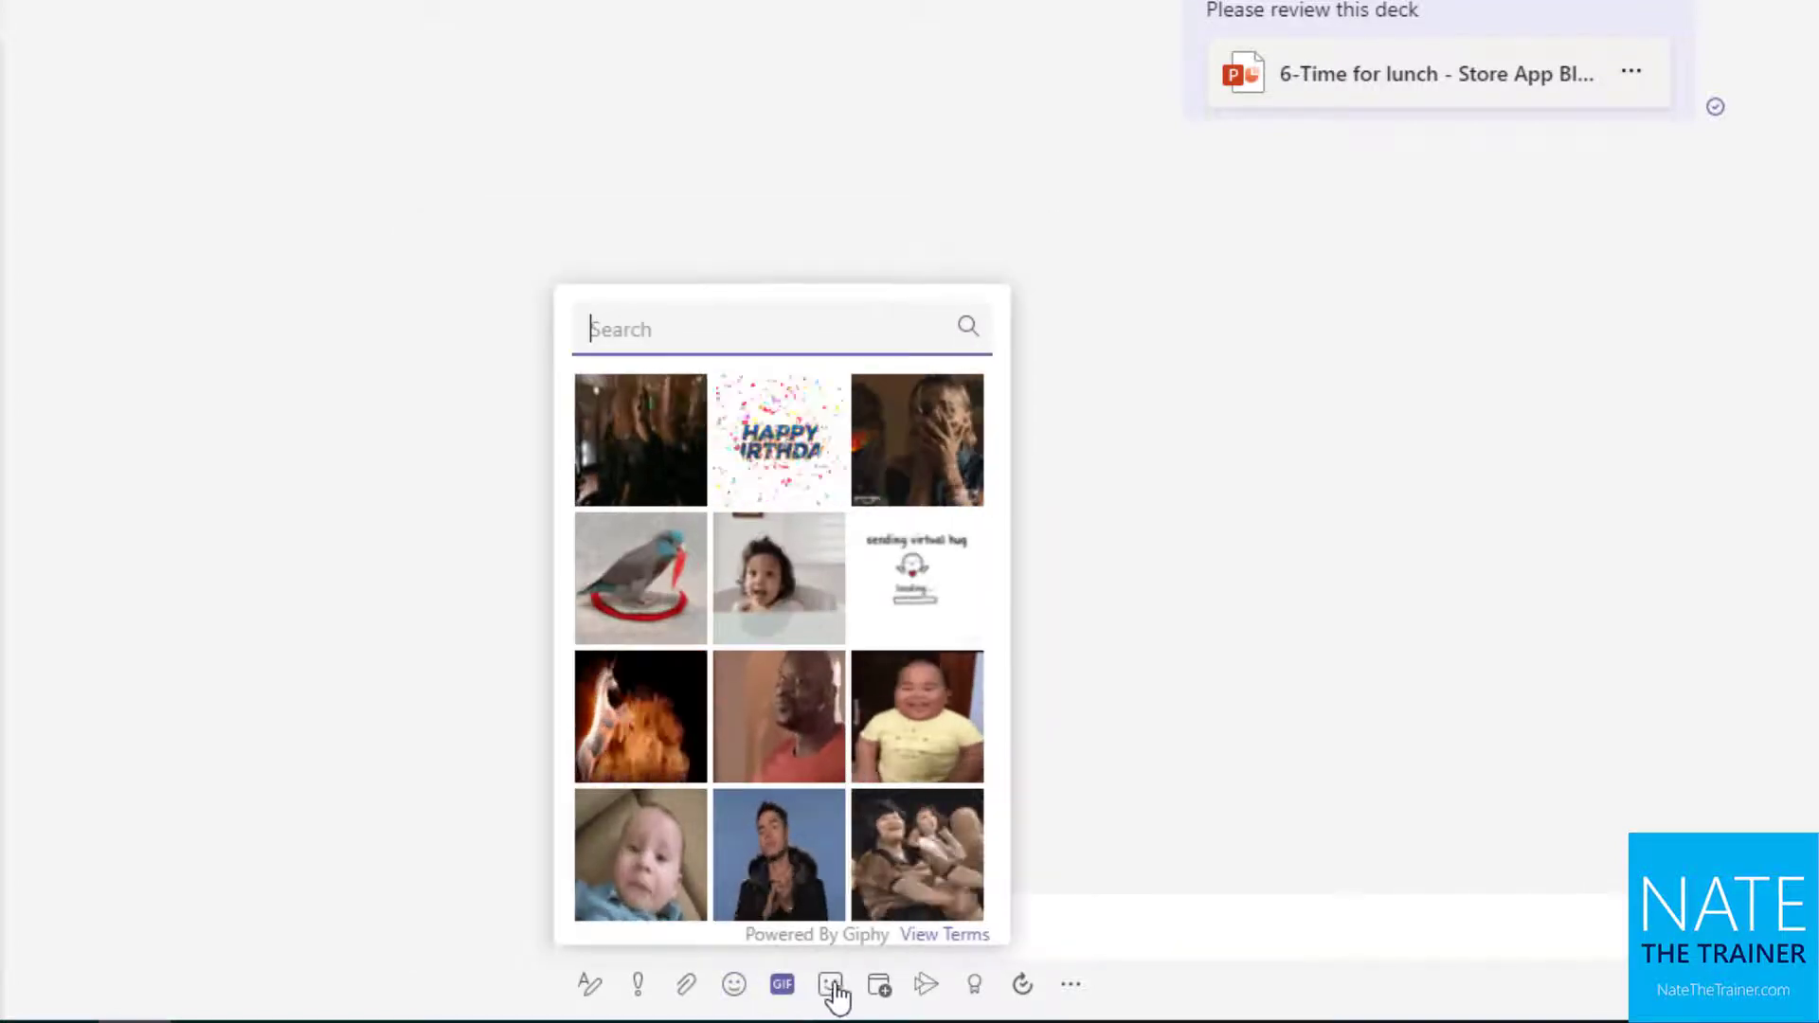
{"action": "left_click", "coordinate": [834, 991]}
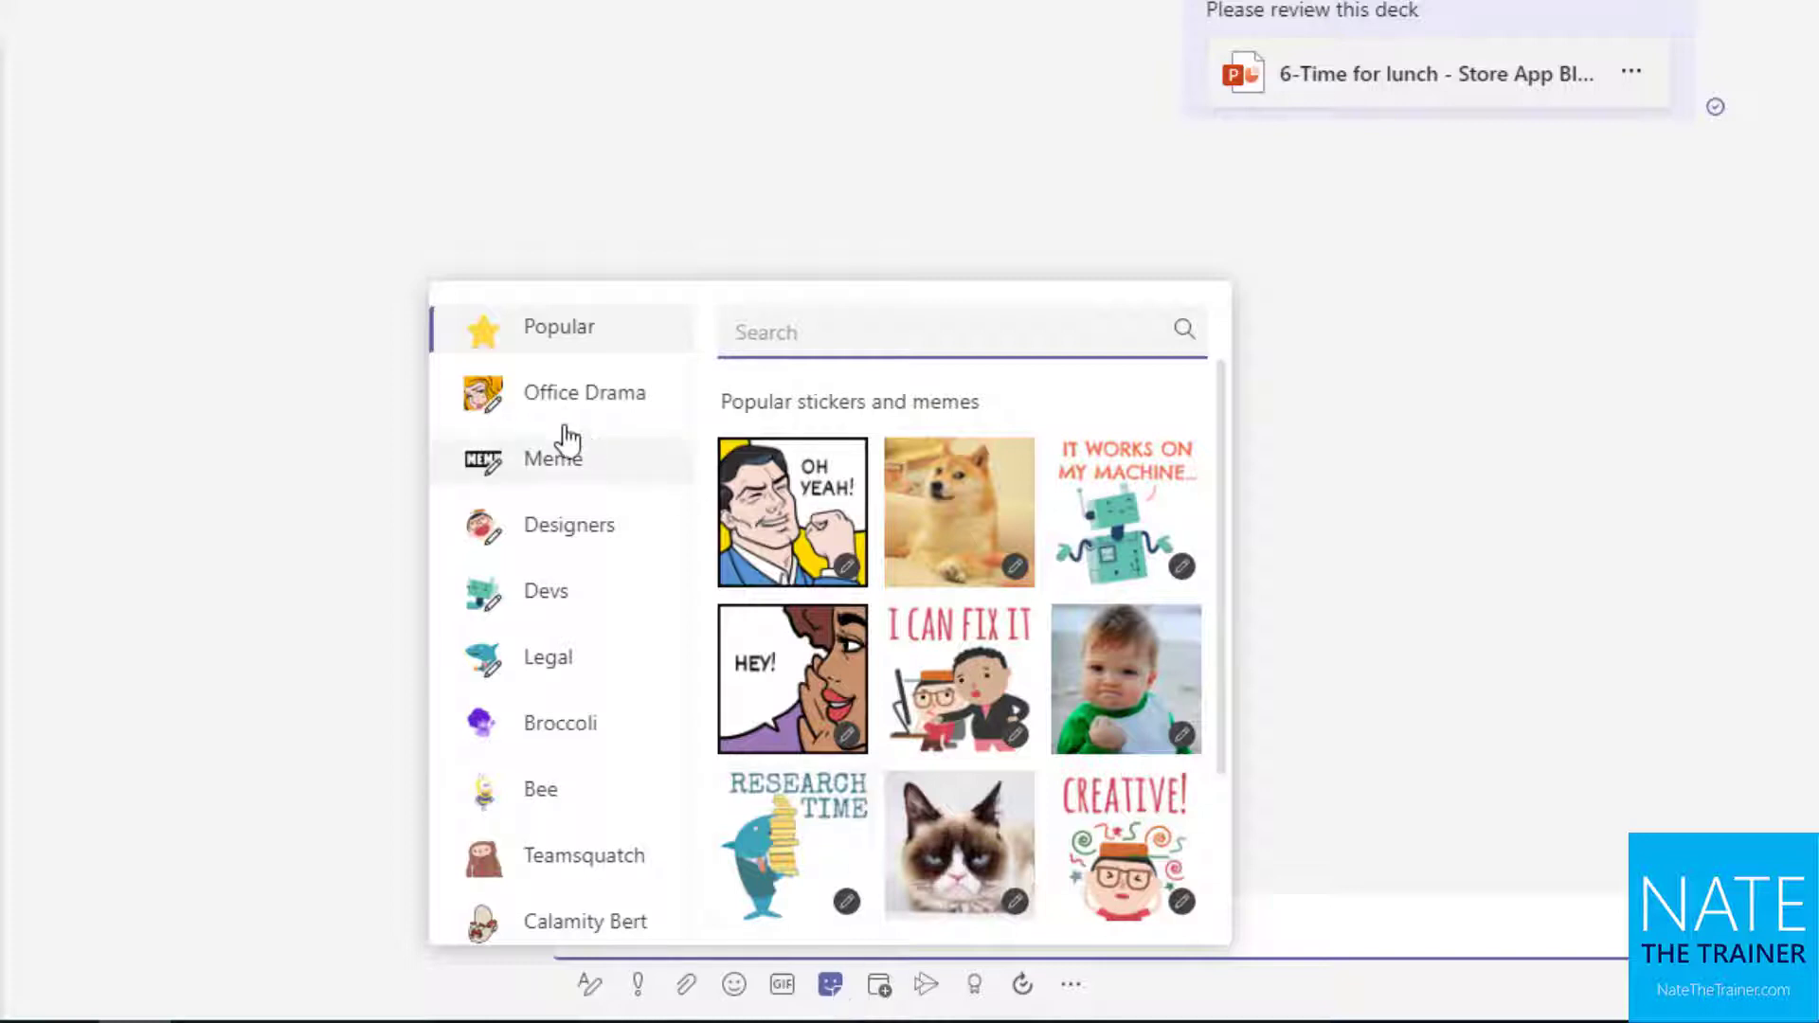
{"action": "left_click", "coordinate": [549, 481]}
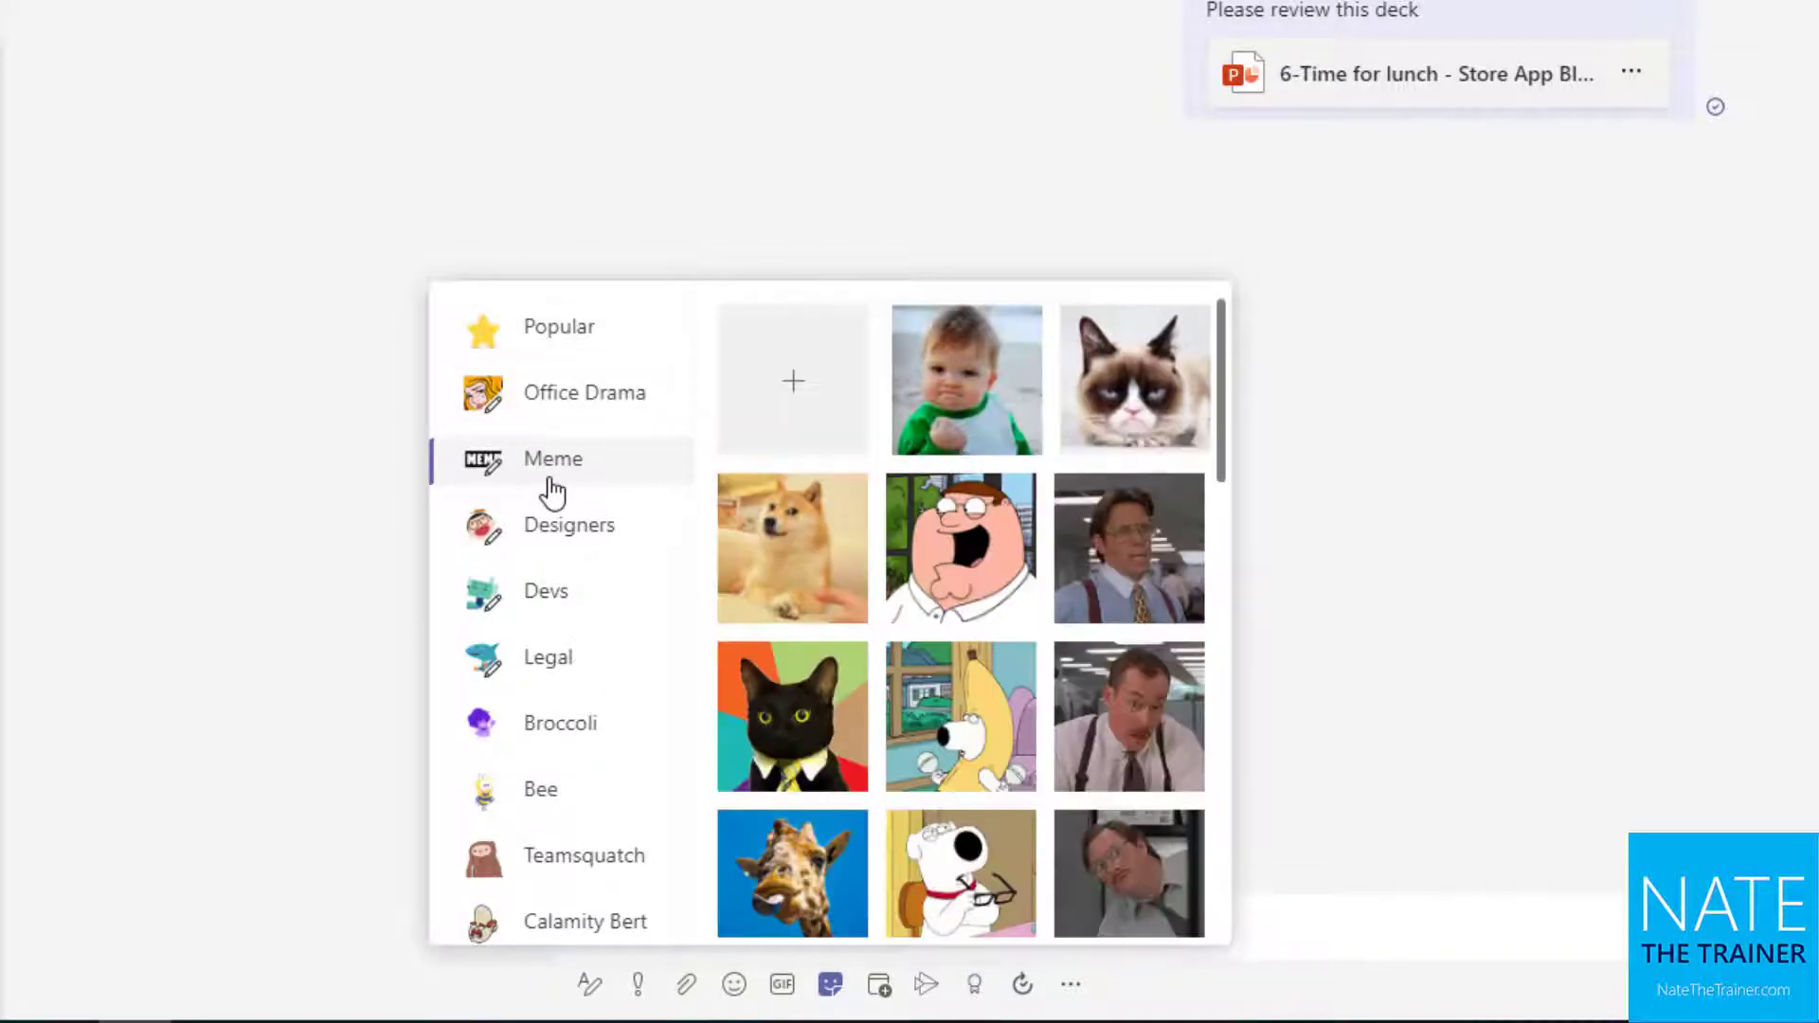
{"action": "left_click", "coordinate": [1161, 386]}
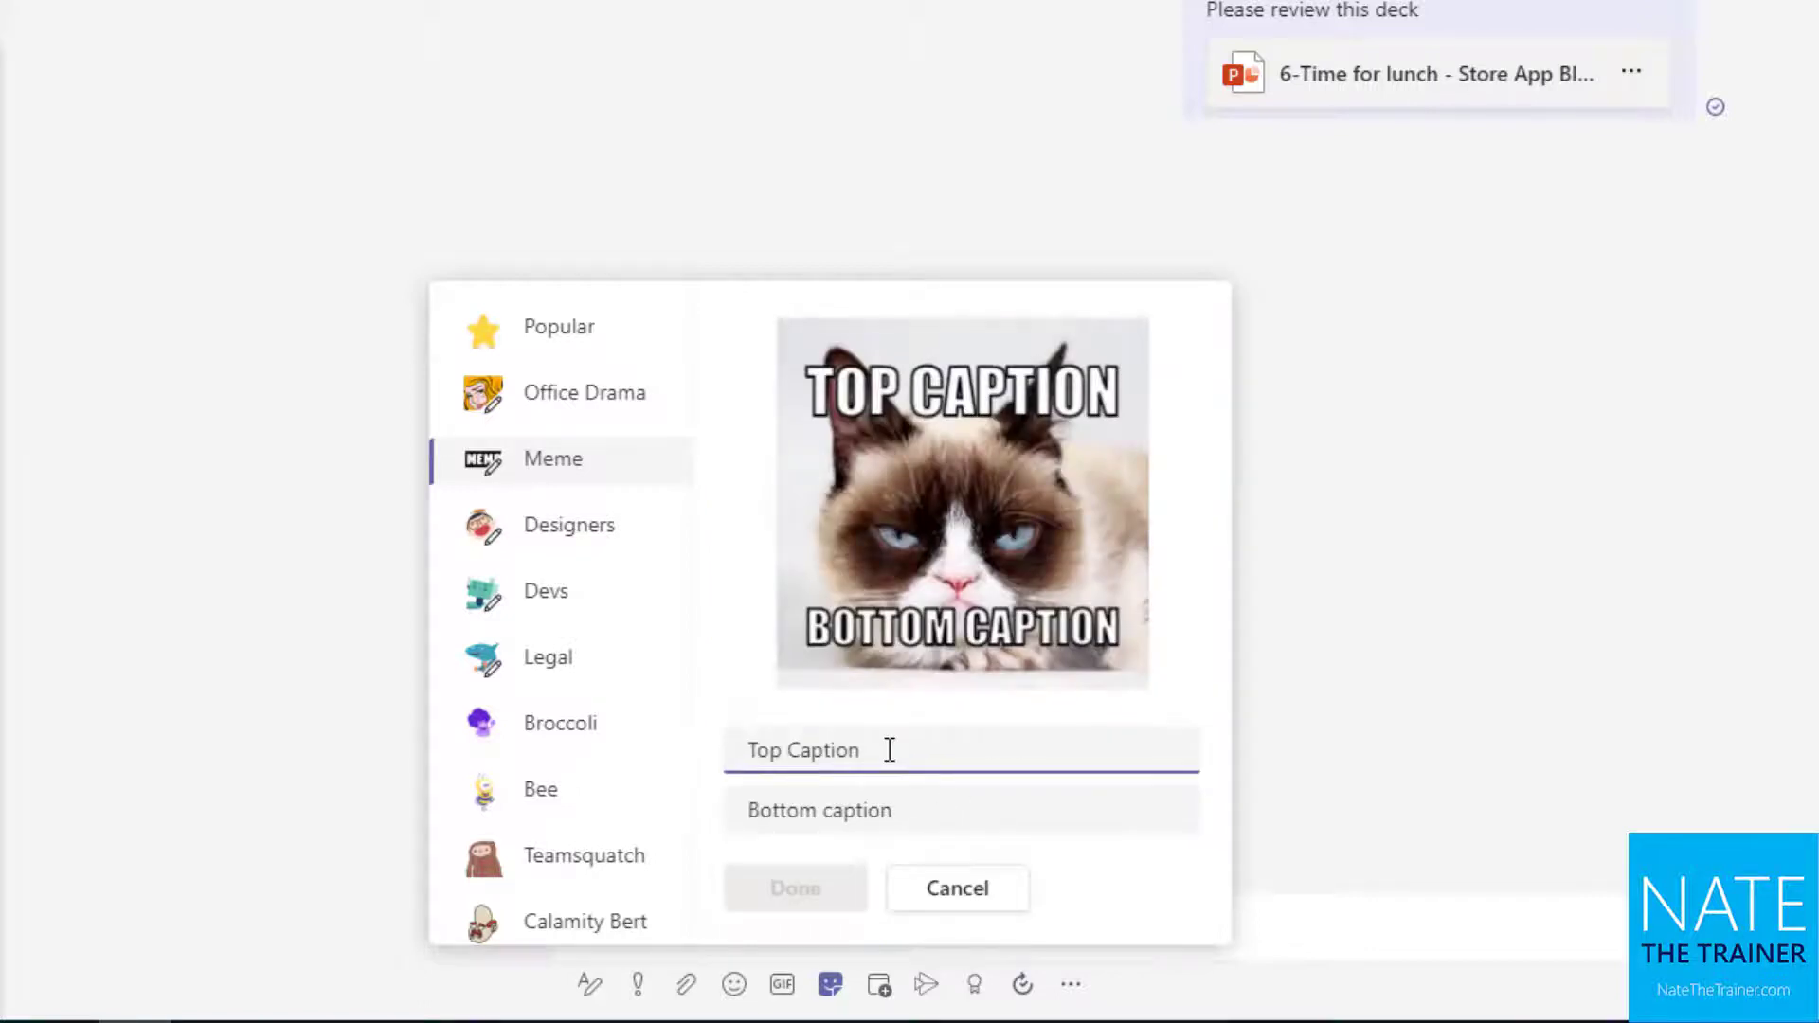
{"action": "type", "text": "Microsoft Teams"}
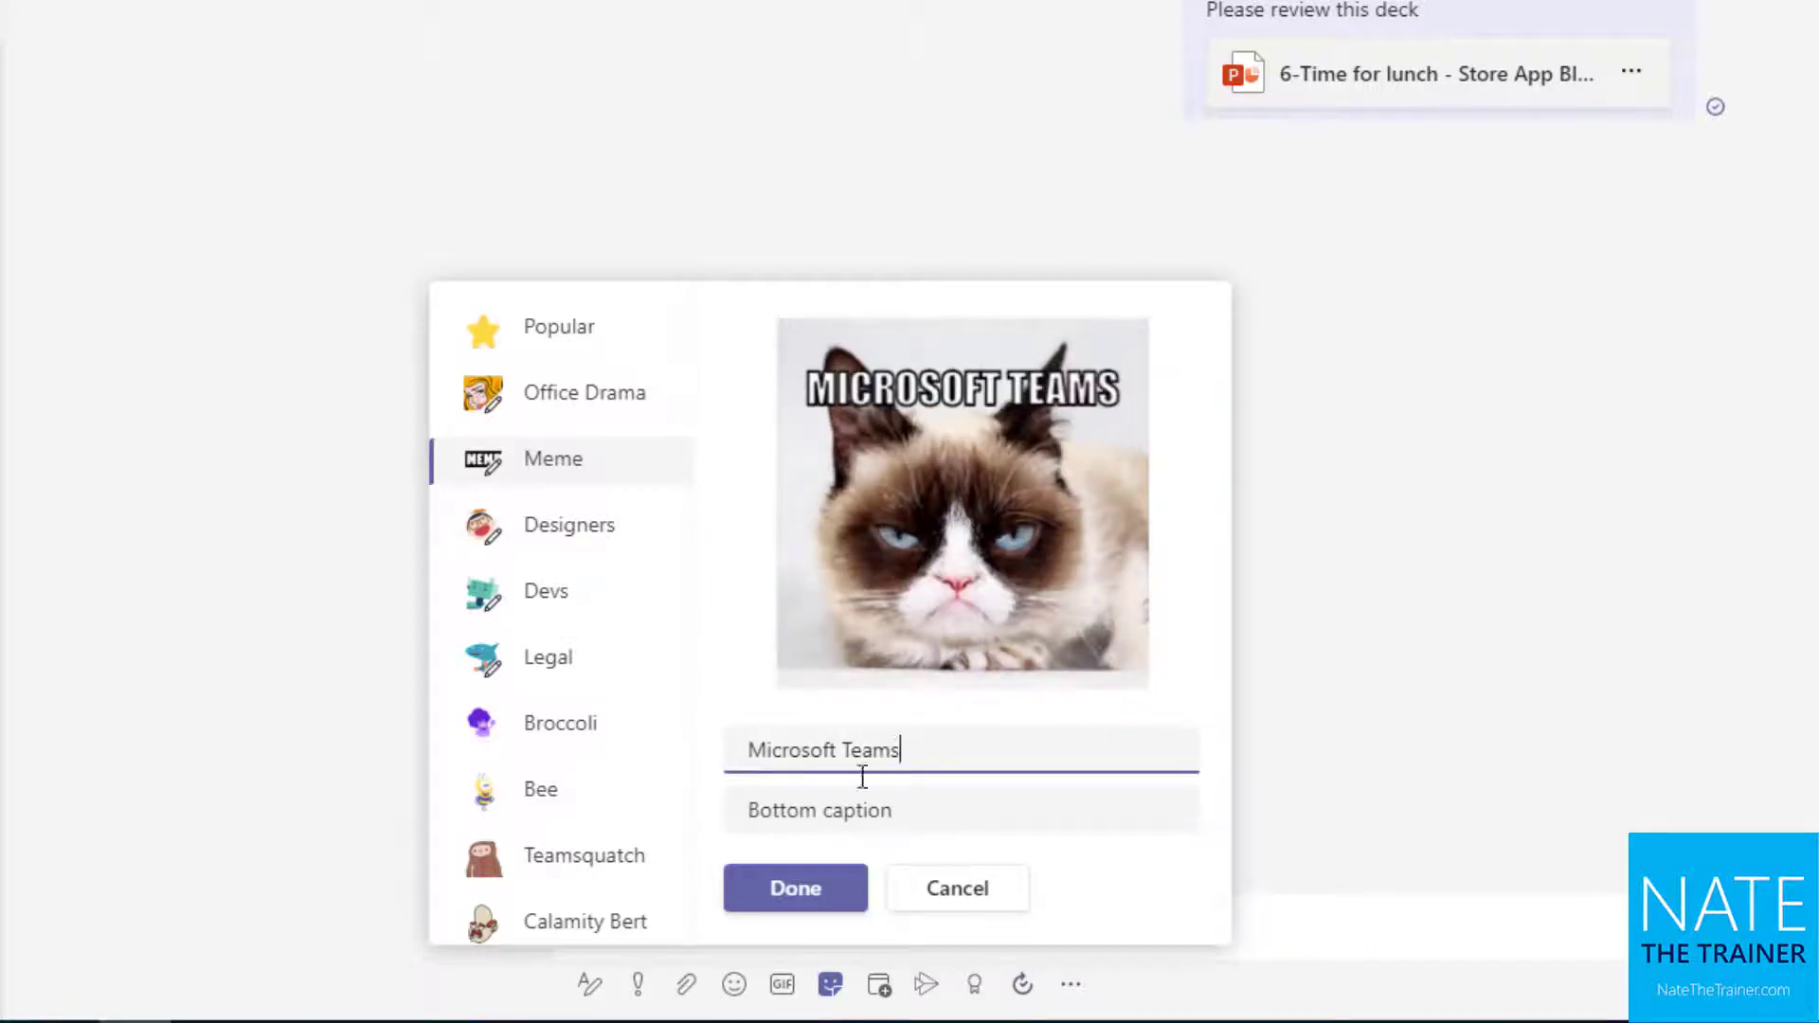
{"action": "left_click", "coordinate": [908, 799]}
{"action": "type", "text": "is awesome"}
{"action": "left_click", "coordinate": [832, 898]}
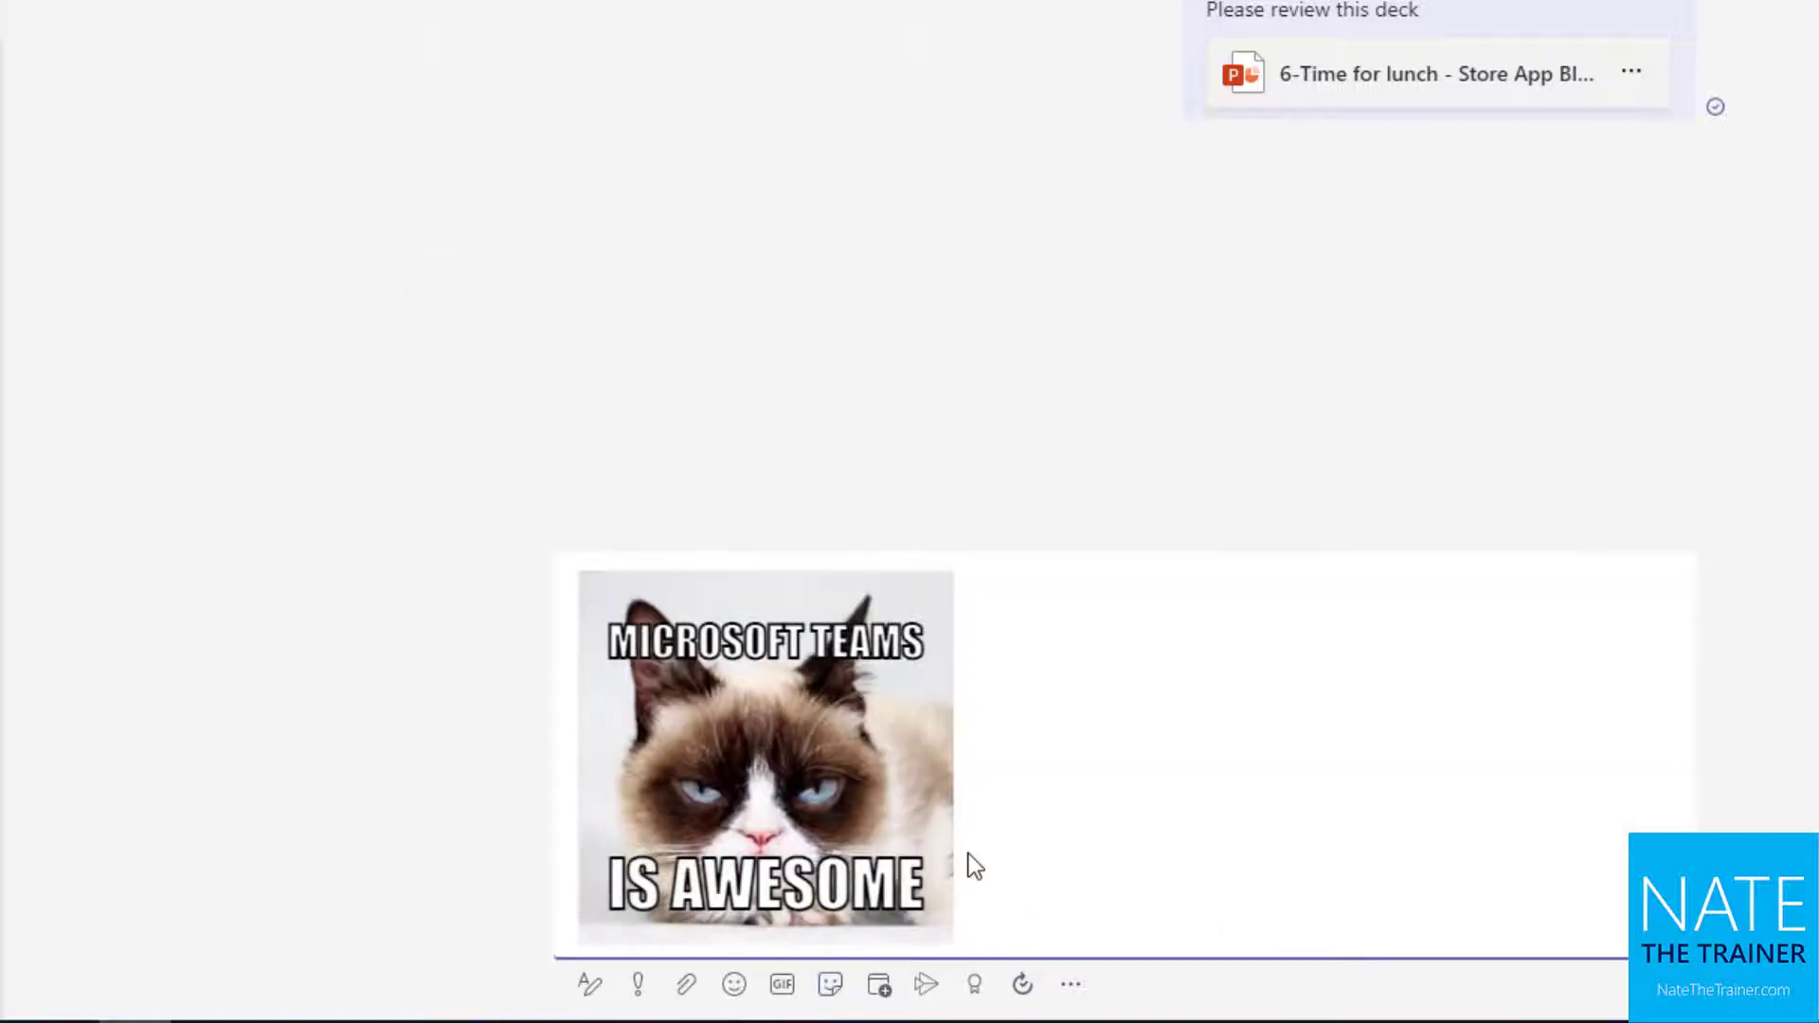
{"action": "key", "text": "Return"}
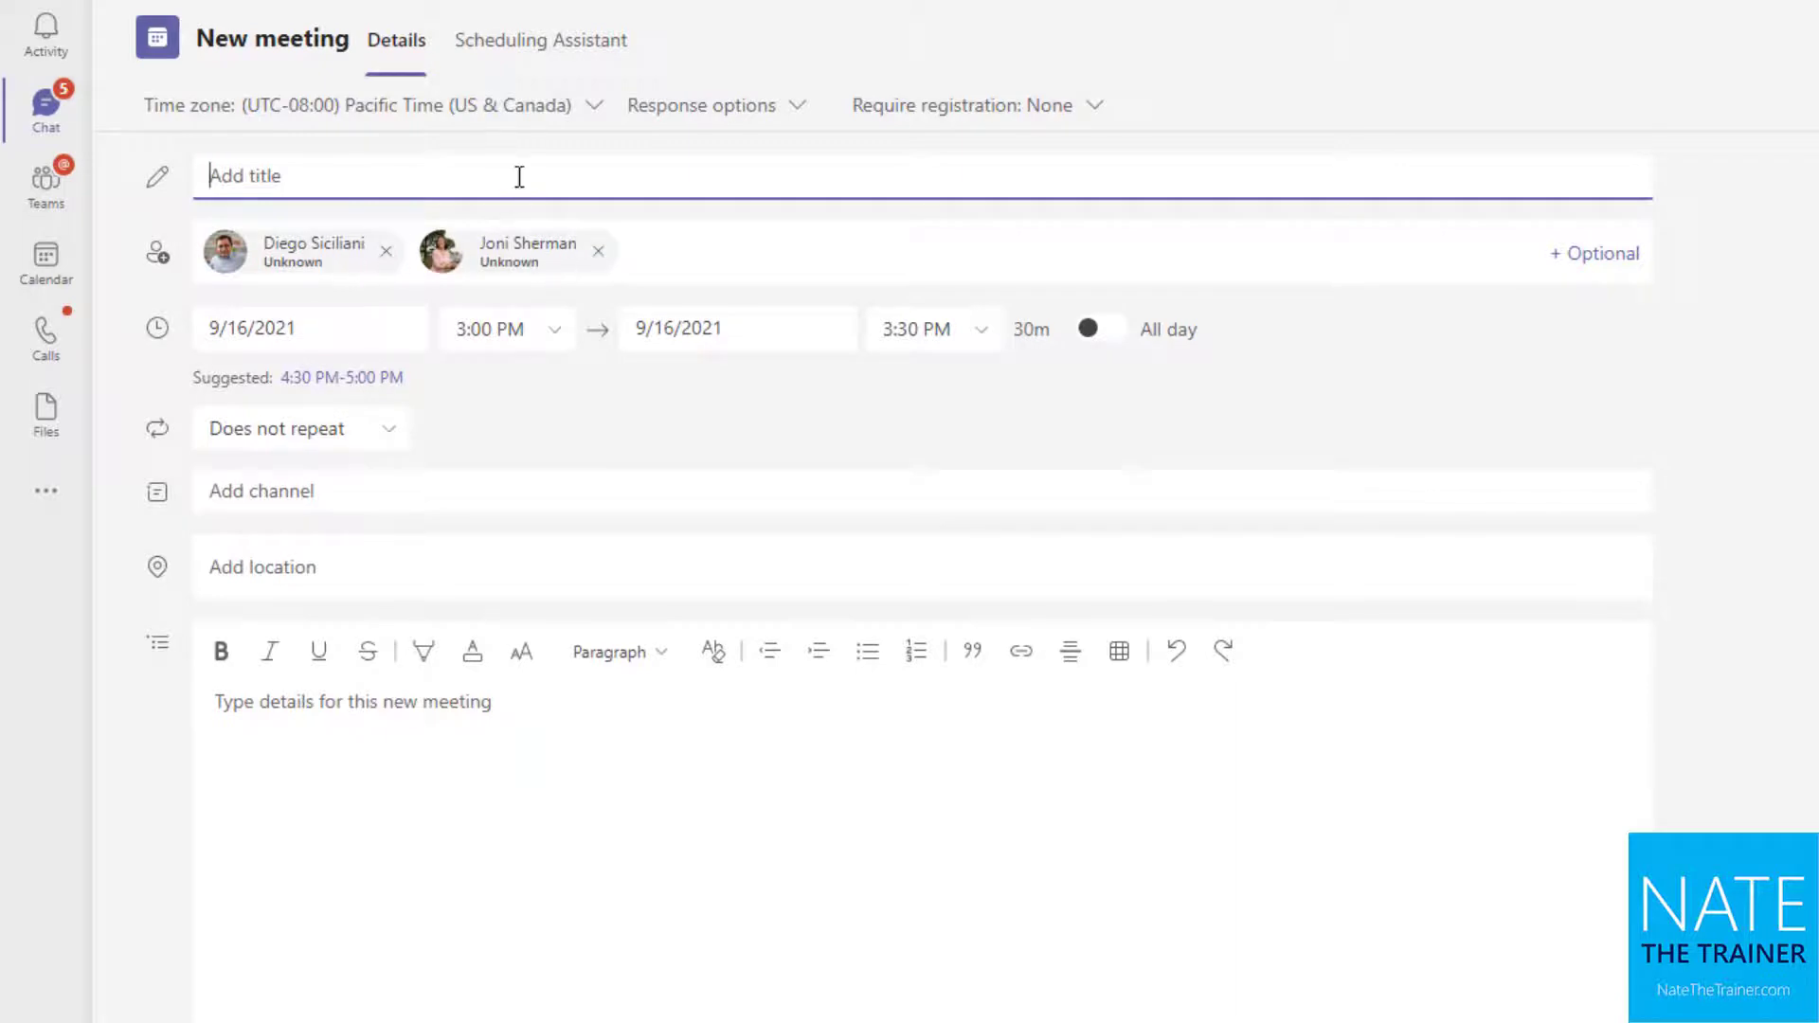
Title the 9/16/2021 3:00 PM meeting 'Touchbase' and send the invitation
{"action": "type", "text": "Touchbase"}
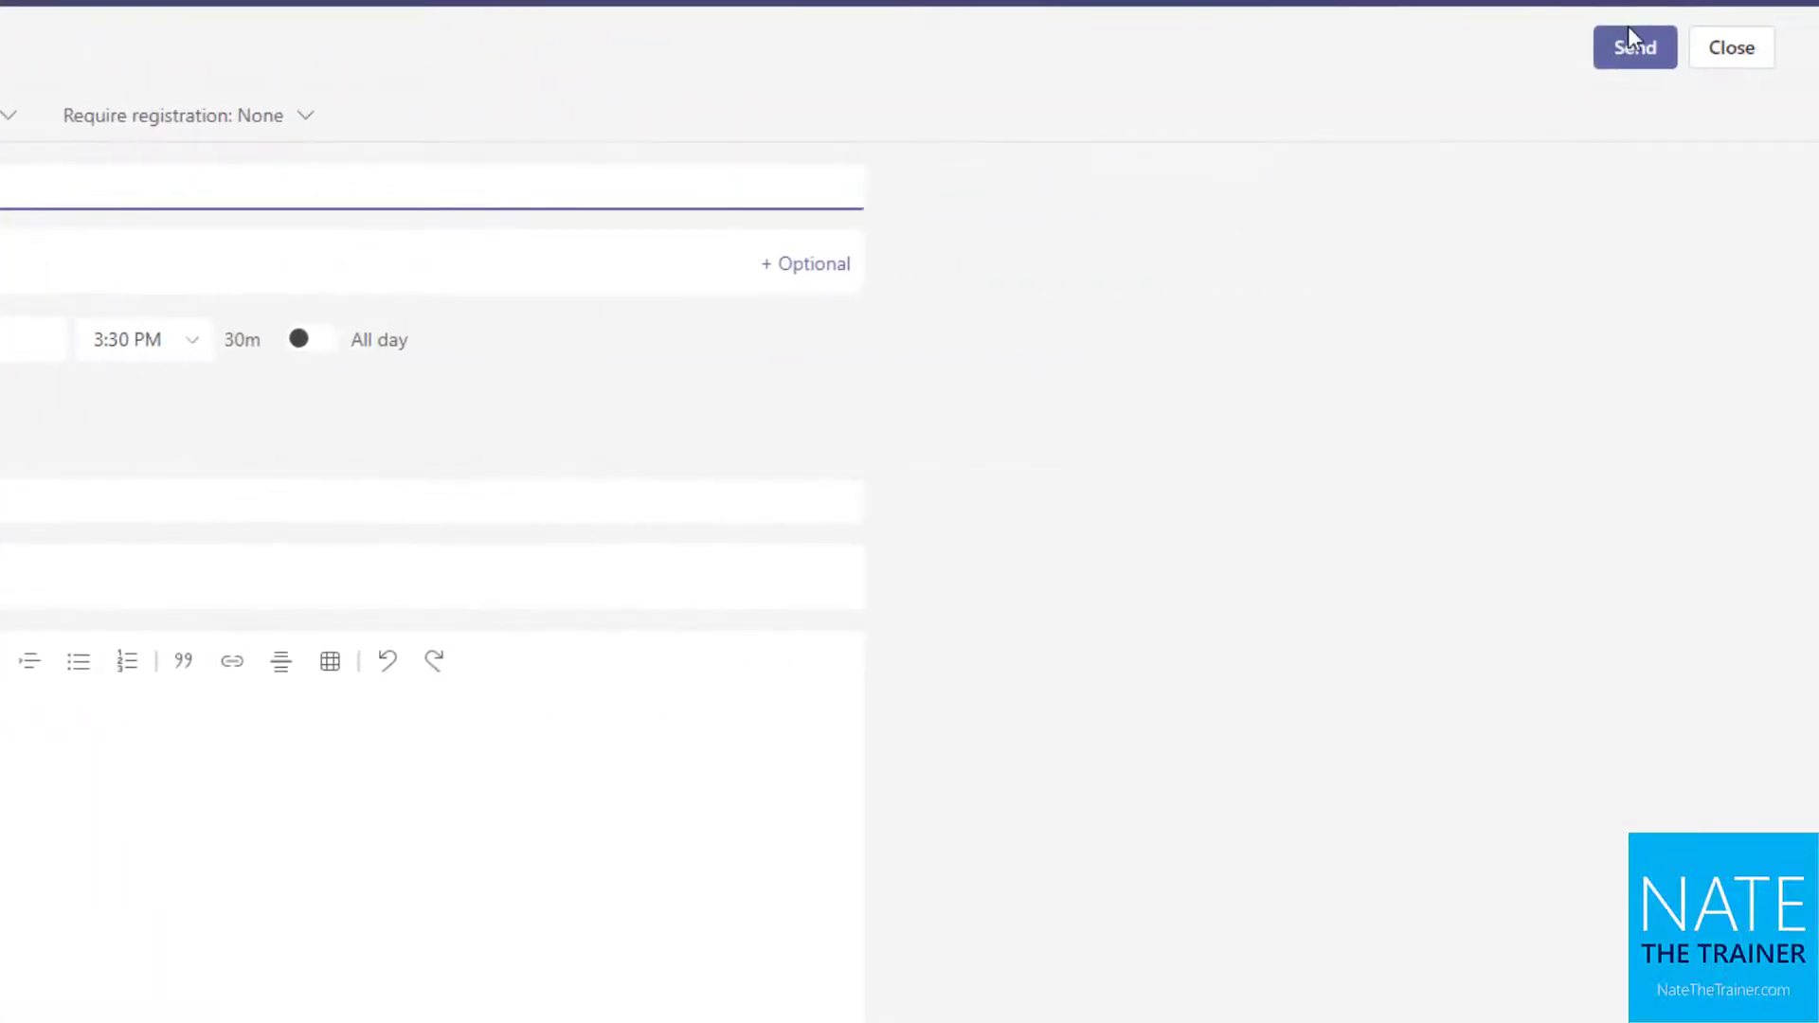
{"action": "left_click", "coordinate": [1642, 52]}
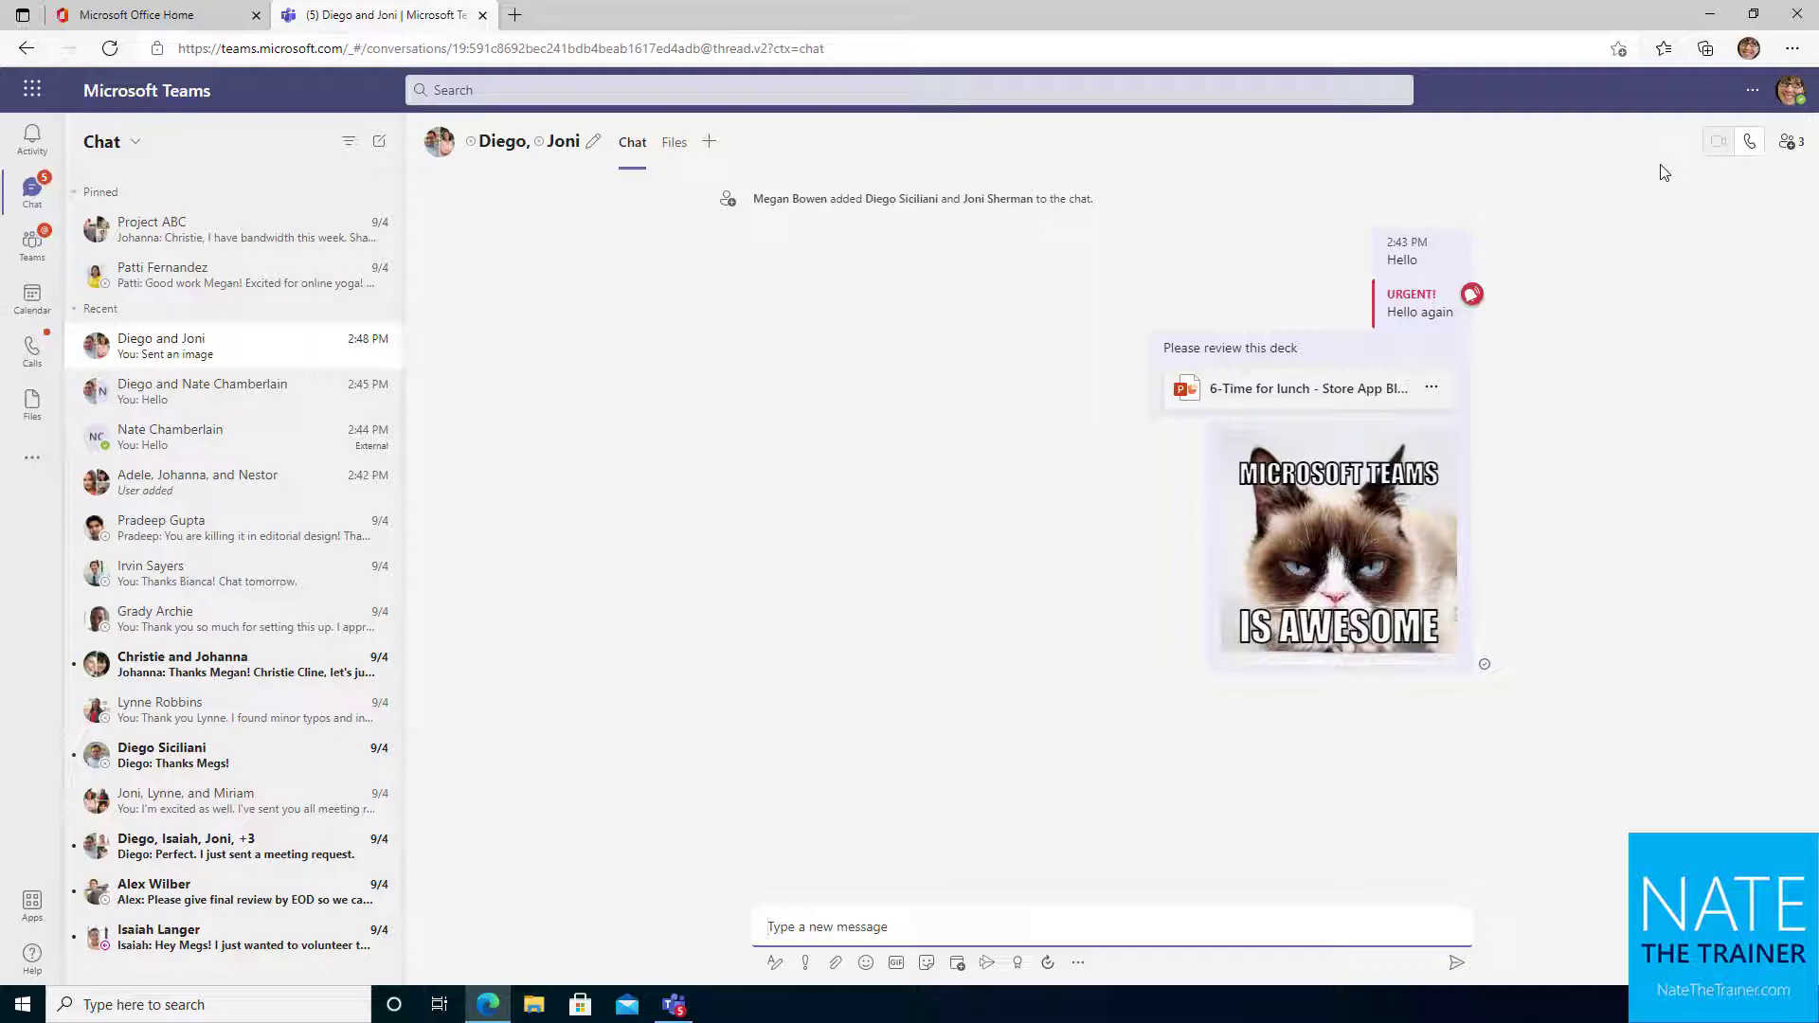
{"action": "left_click", "coordinate": [42, 318]}
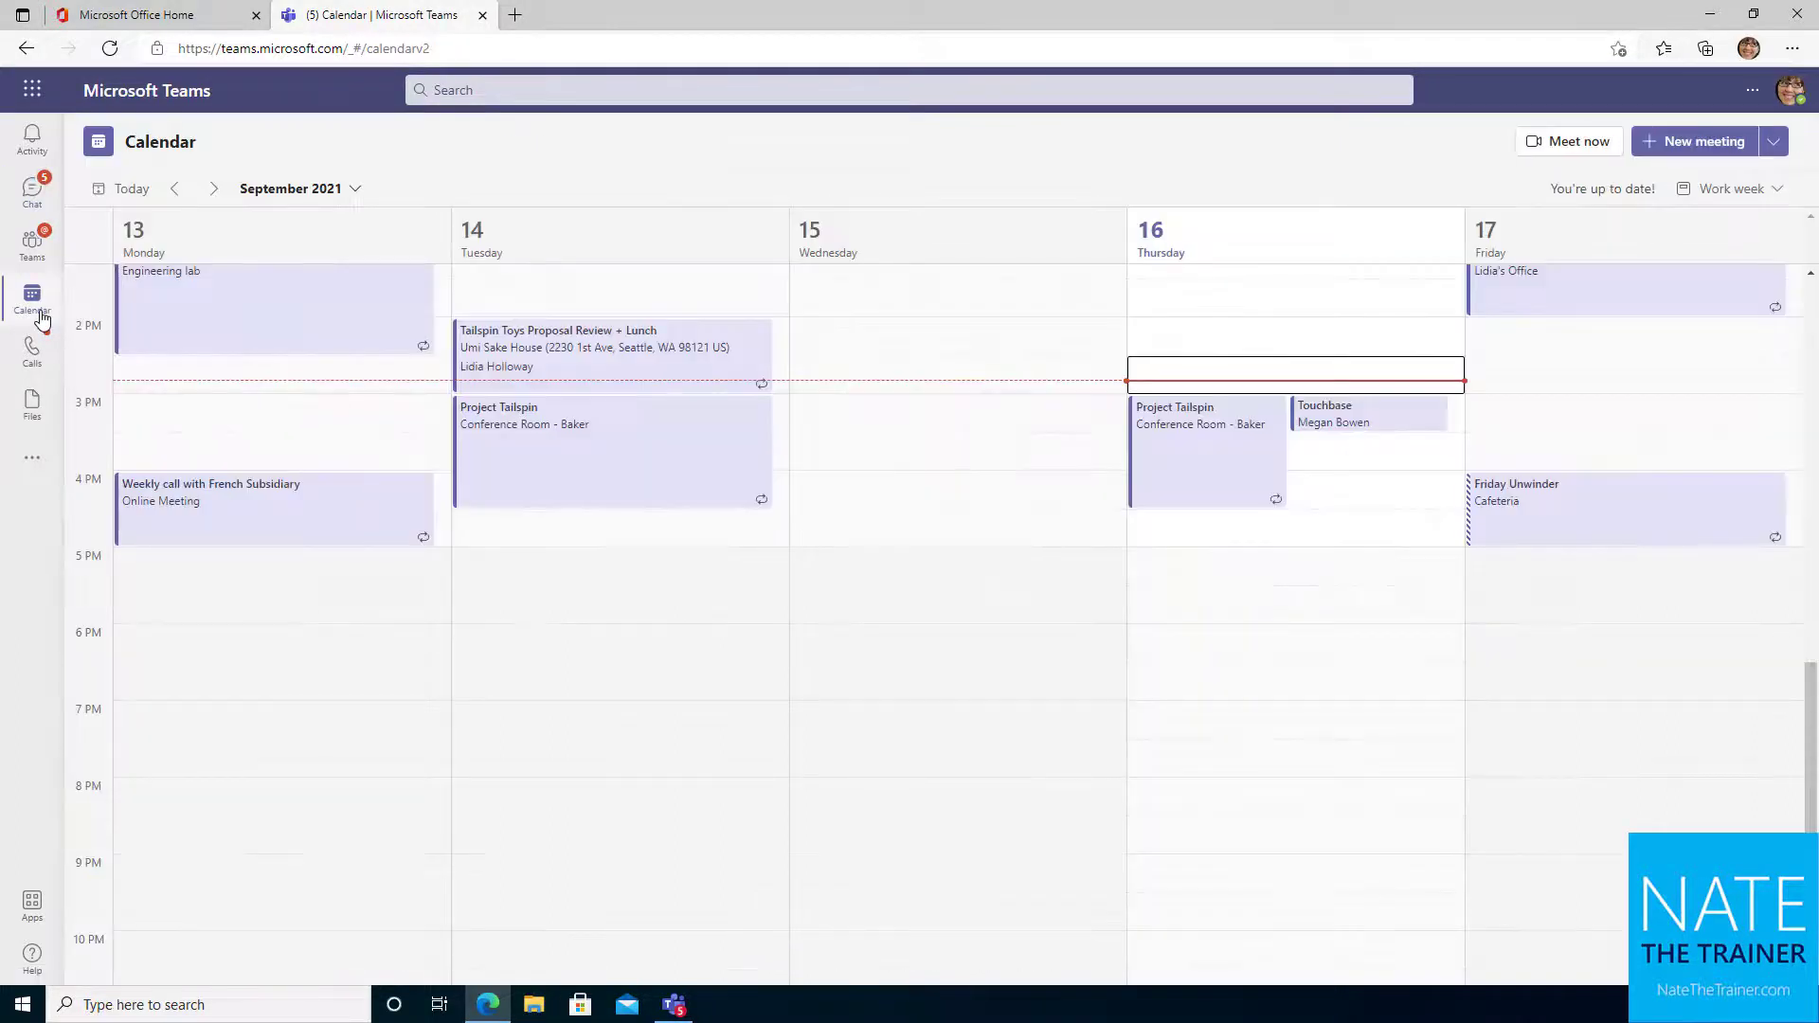
{"action": "left_click", "coordinate": [1398, 431]}
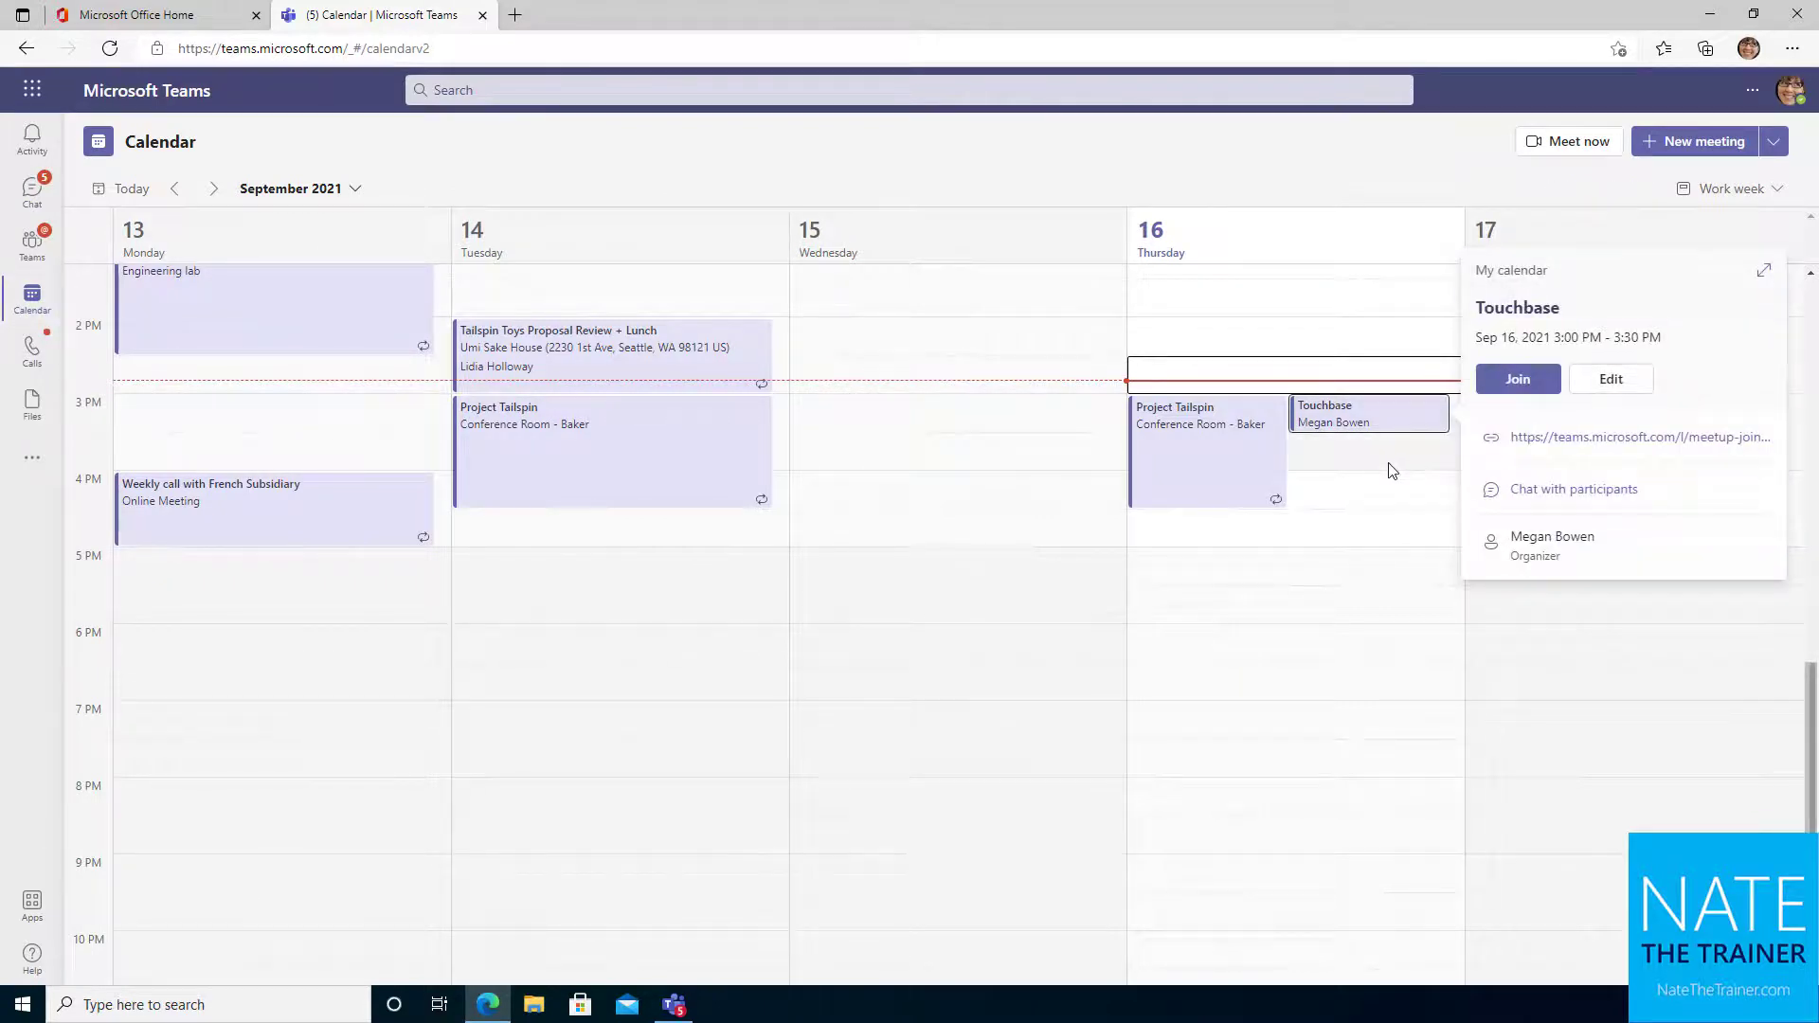
{"action": "left_click", "coordinate": [48, 196]}
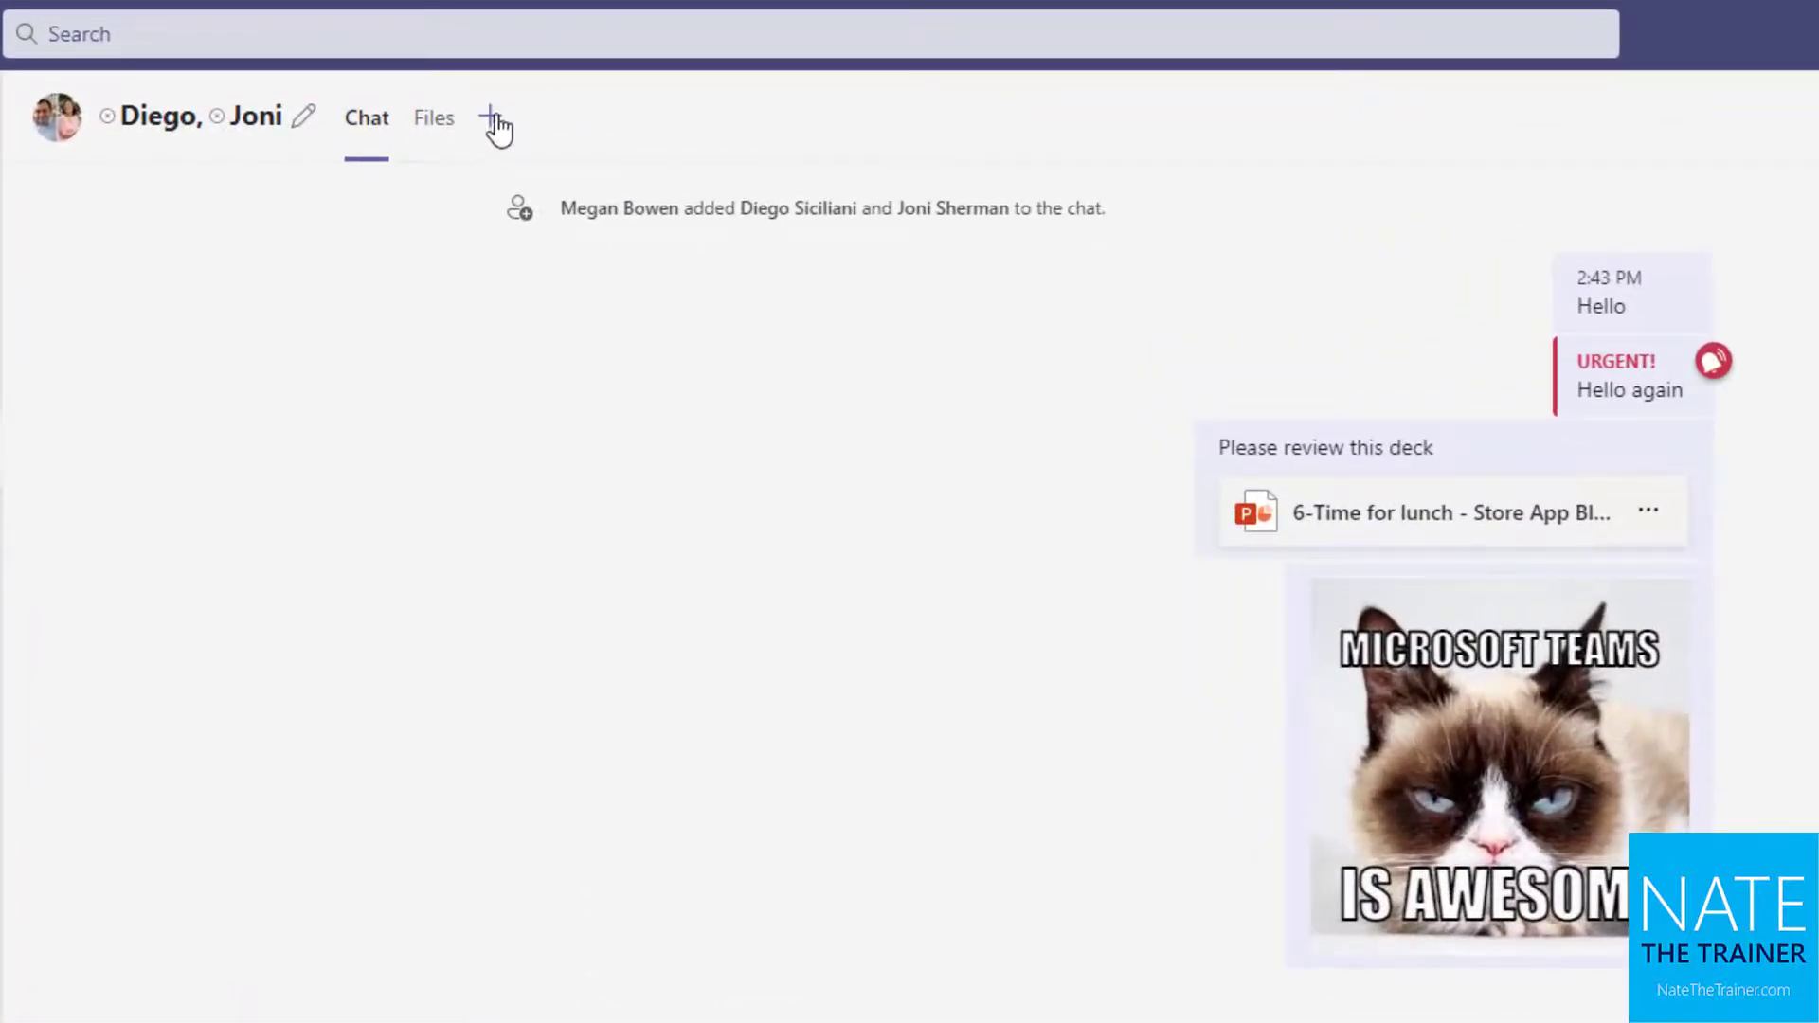
{"action": "left_click", "coordinate": [489, 118]}
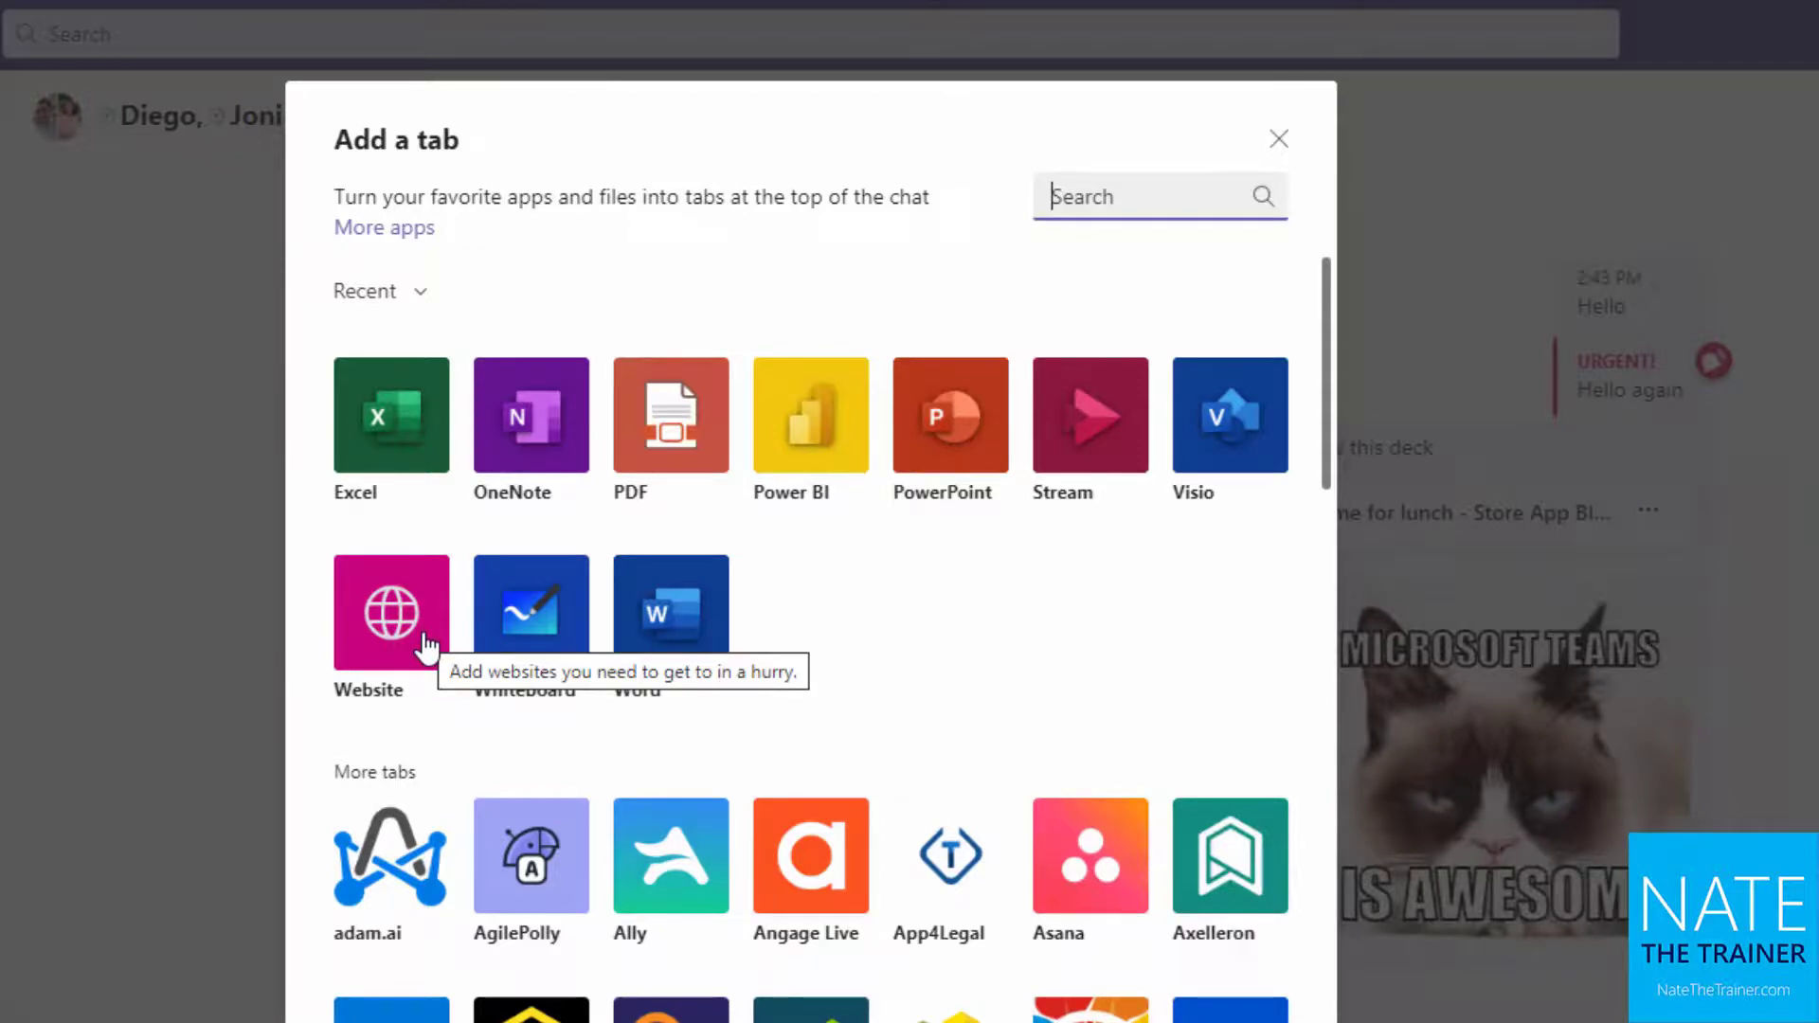
{"action": "left_click", "coordinate": [423, 640]}
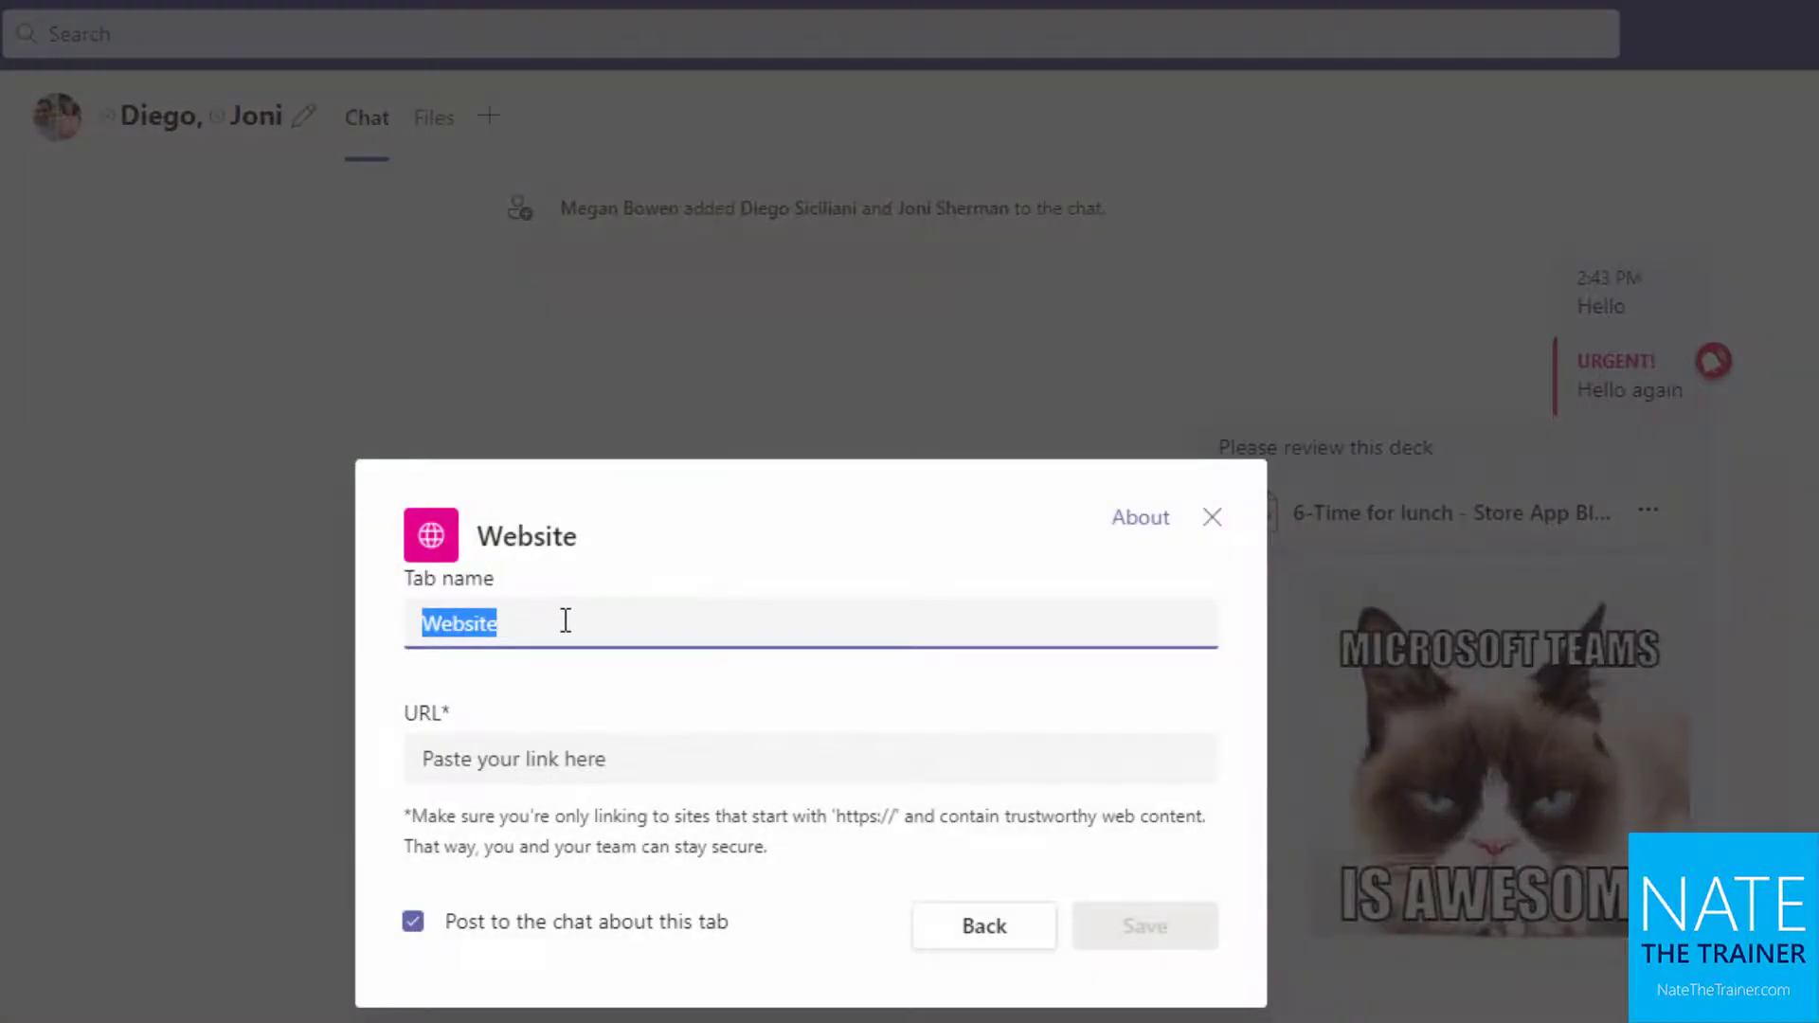
{"action": "key", "text": "BackSpace"}
{"action": "type", "text": "NateTheTrainer"}
{"action": "left_click", "coordinate": [532, 760]}
{"action": "type", "text": "https://NateThe"}
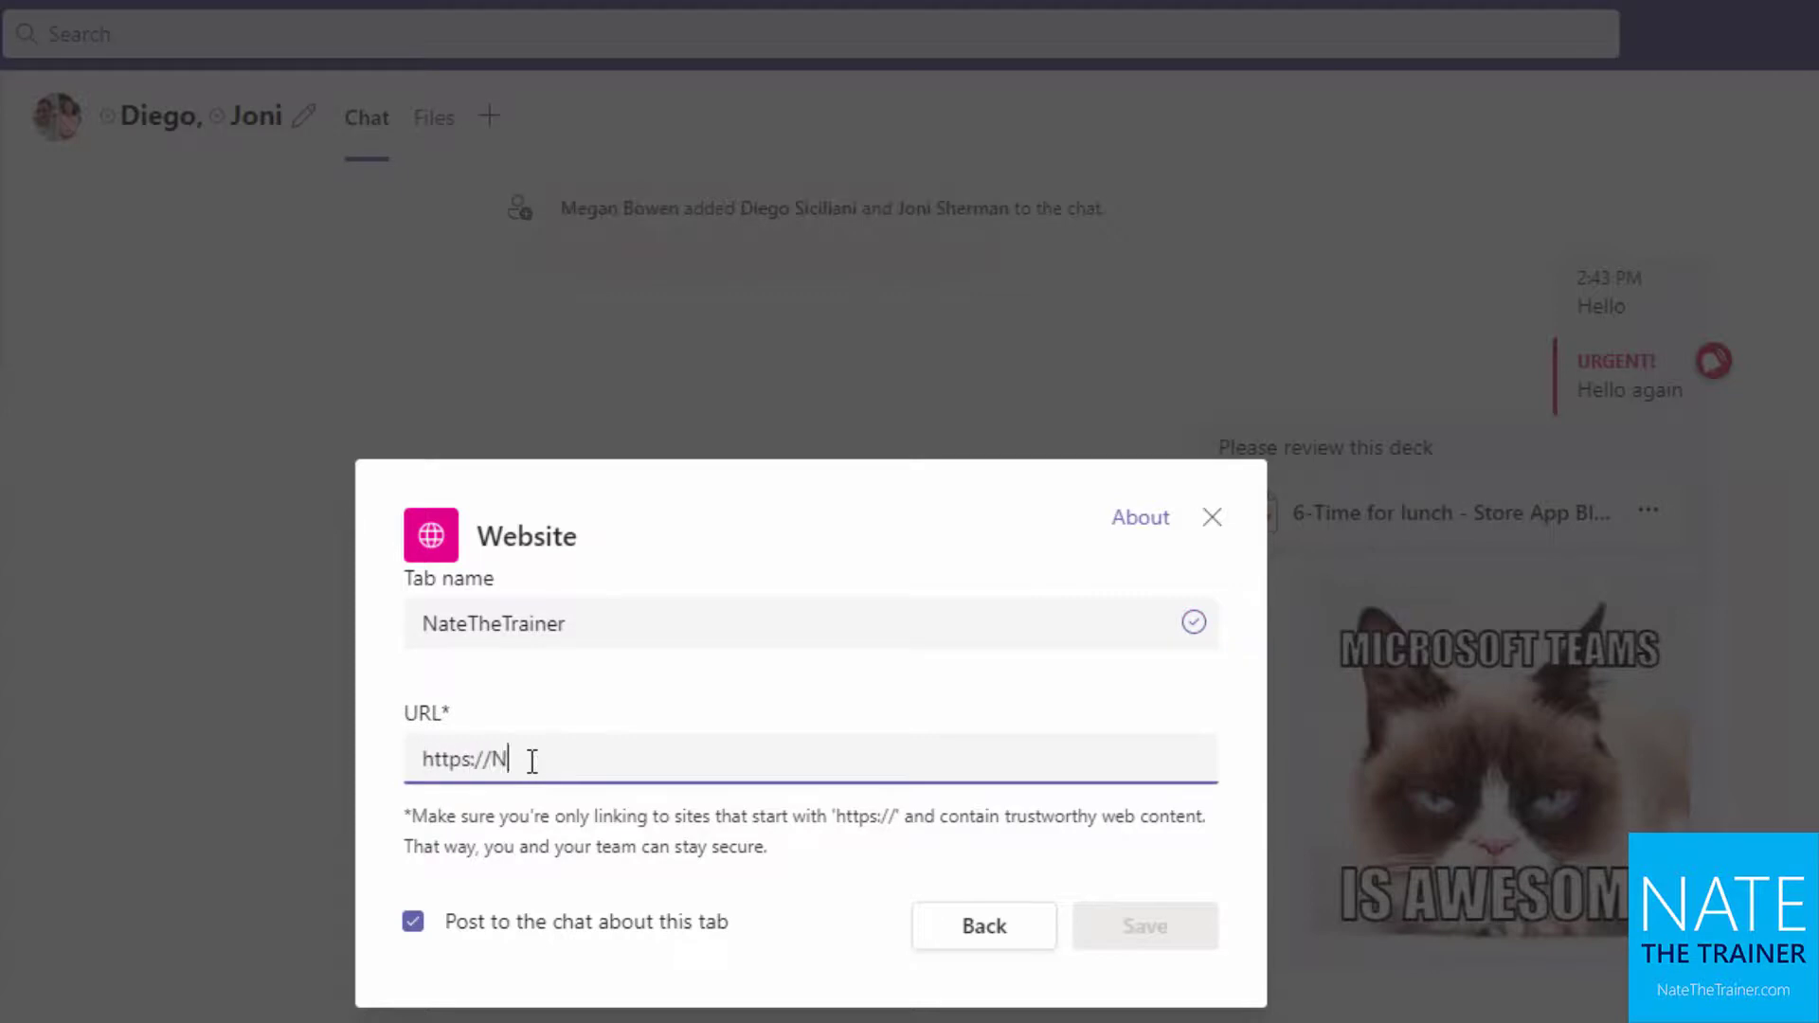
{"action": "type", "text": "Trainer.com"}
{"action": "left_click", "coordinate": [1147, 927]}
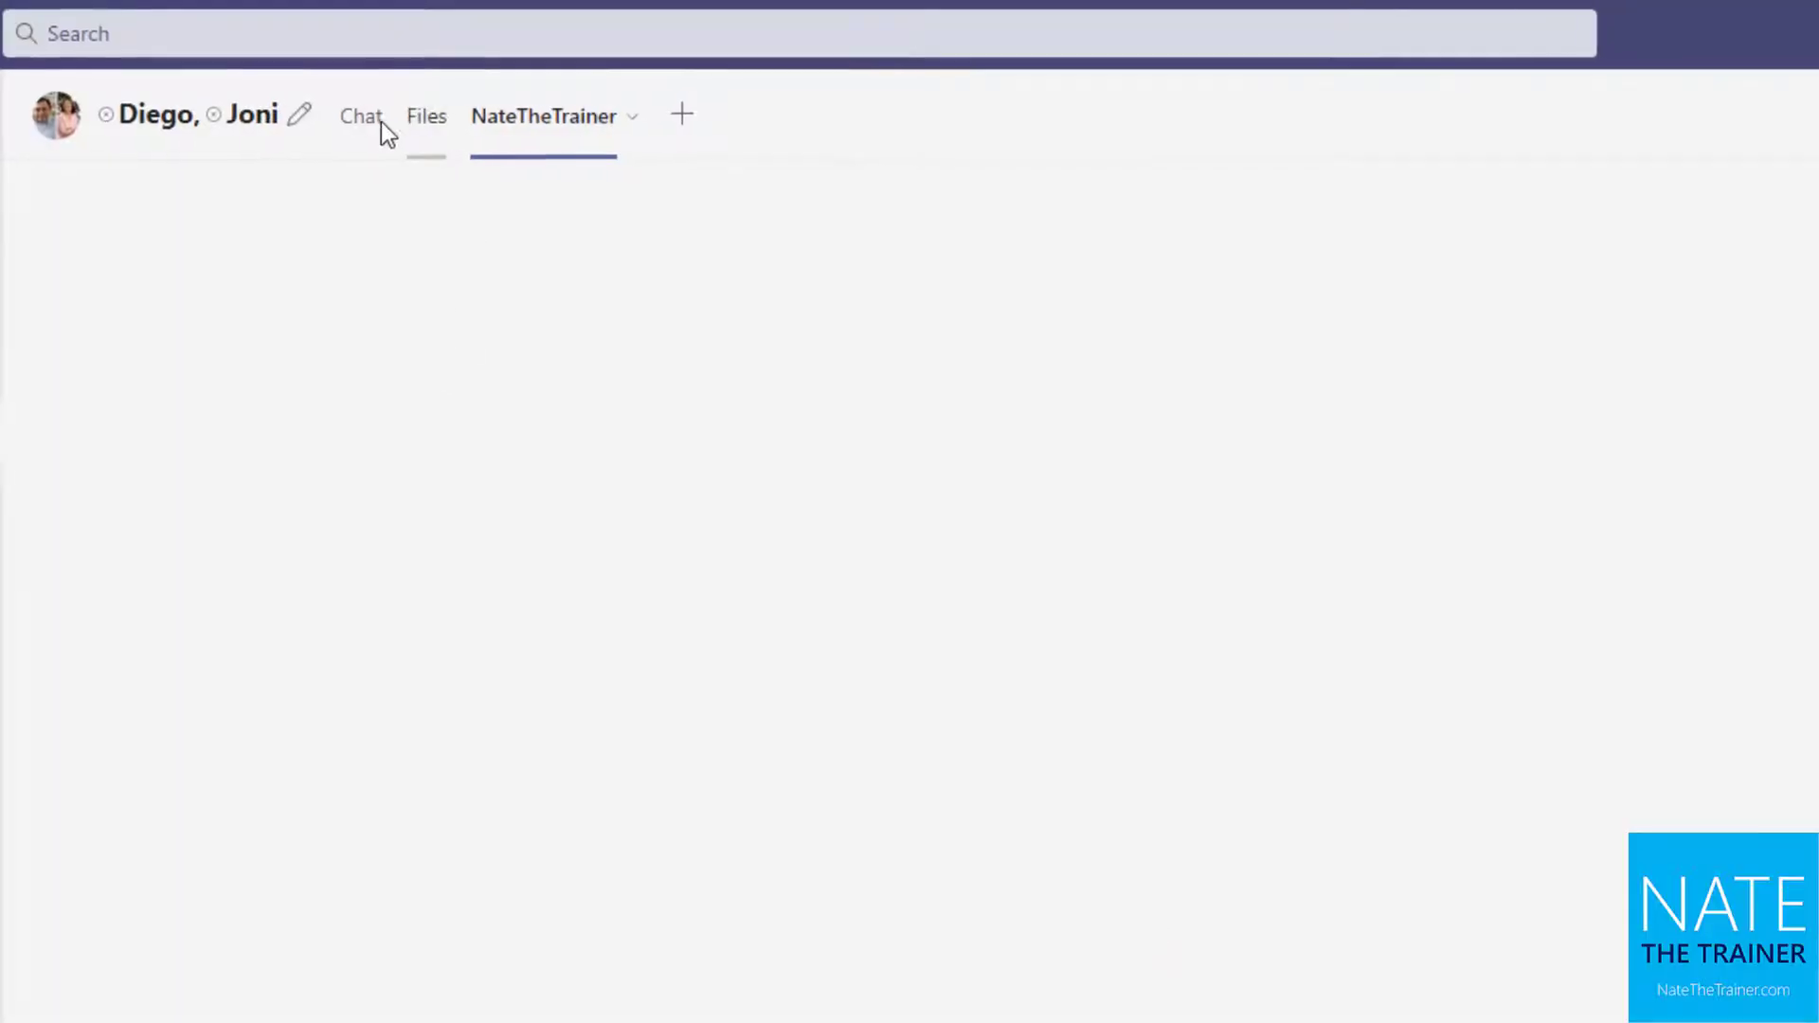
Look through the Chat, Files and NateTheTrainer tabs in turn
{"action": "left_click", "coordinate": [320, 105]}
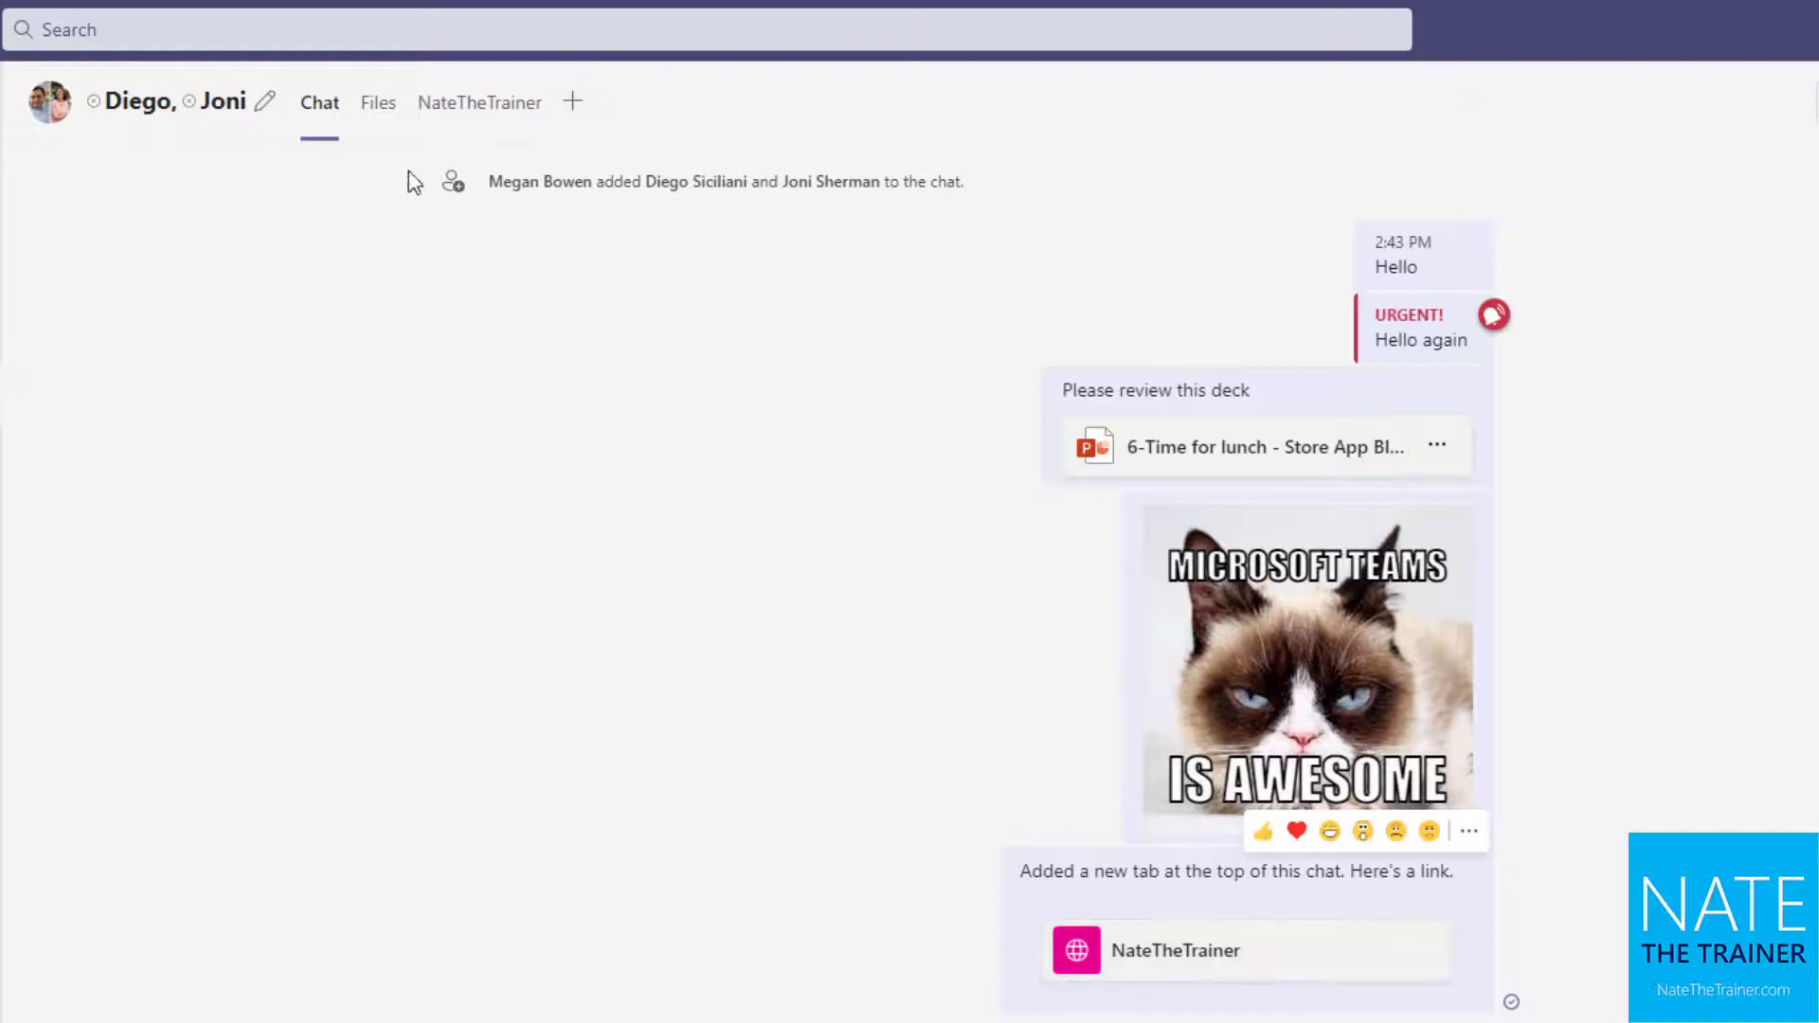
{"action": "left_click", "coordinate": [380, 110]}
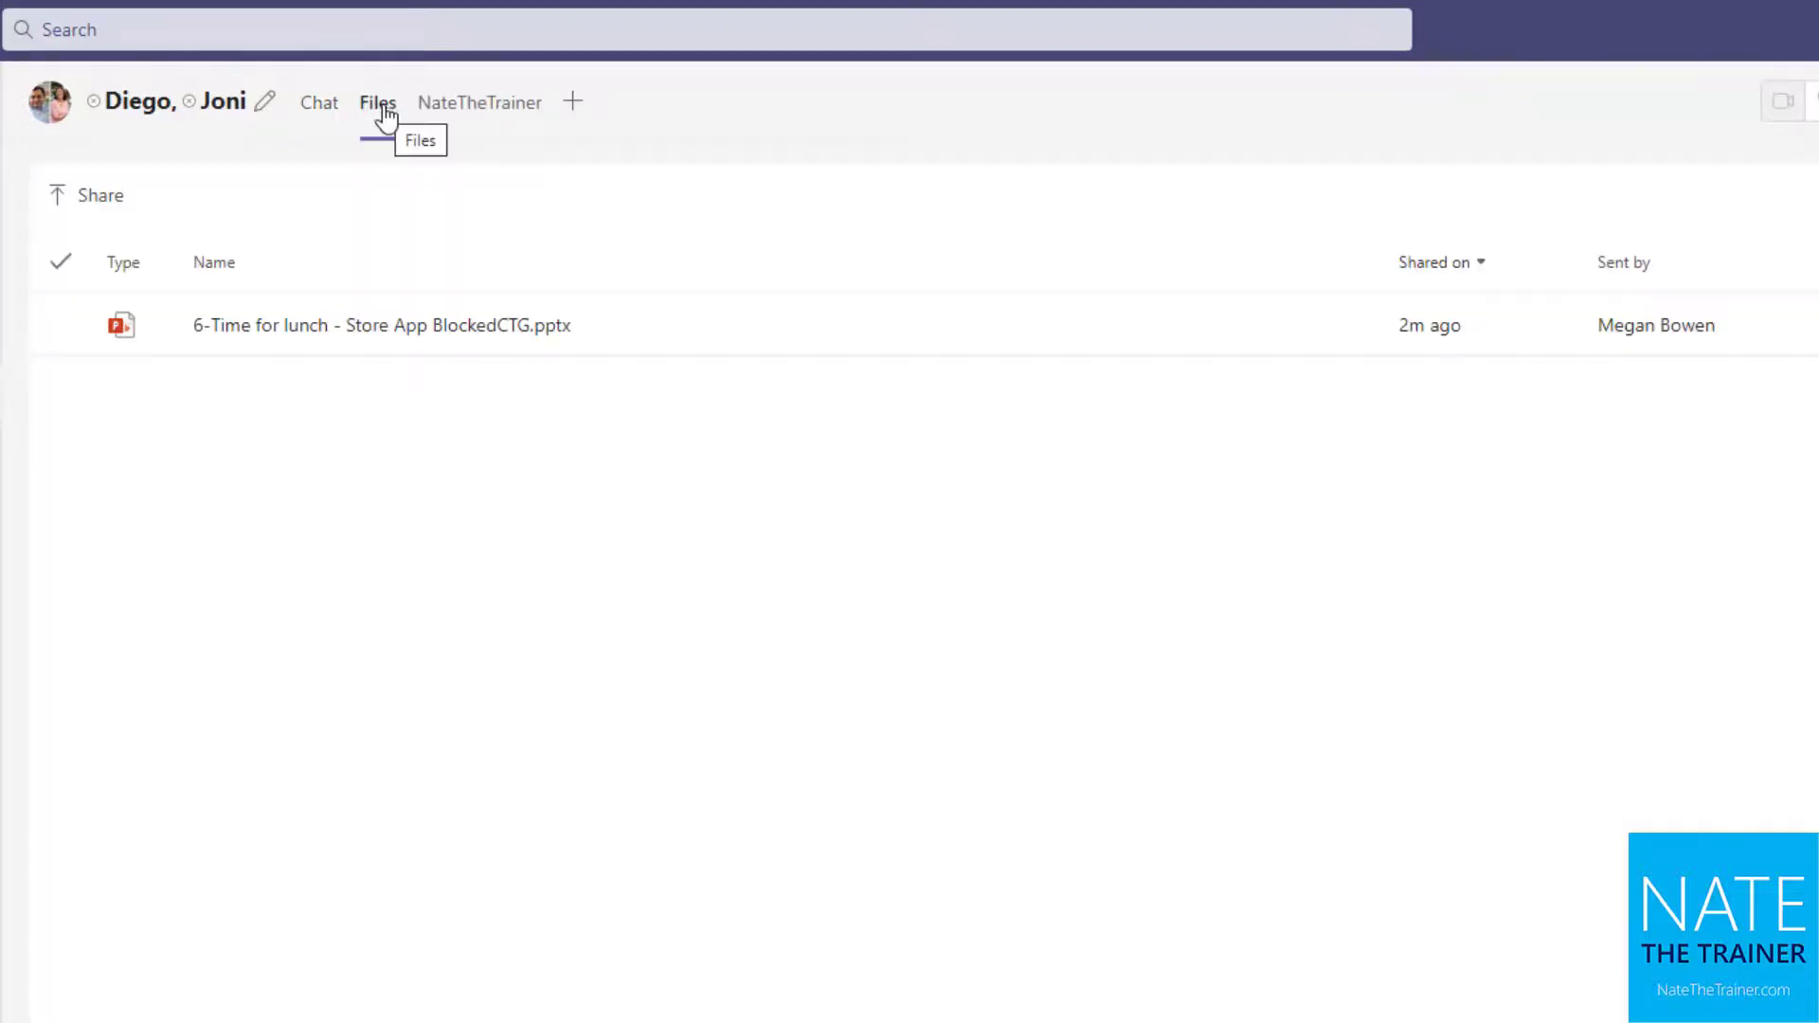
{"action": "left_click", "coordinate": [487, 120]}
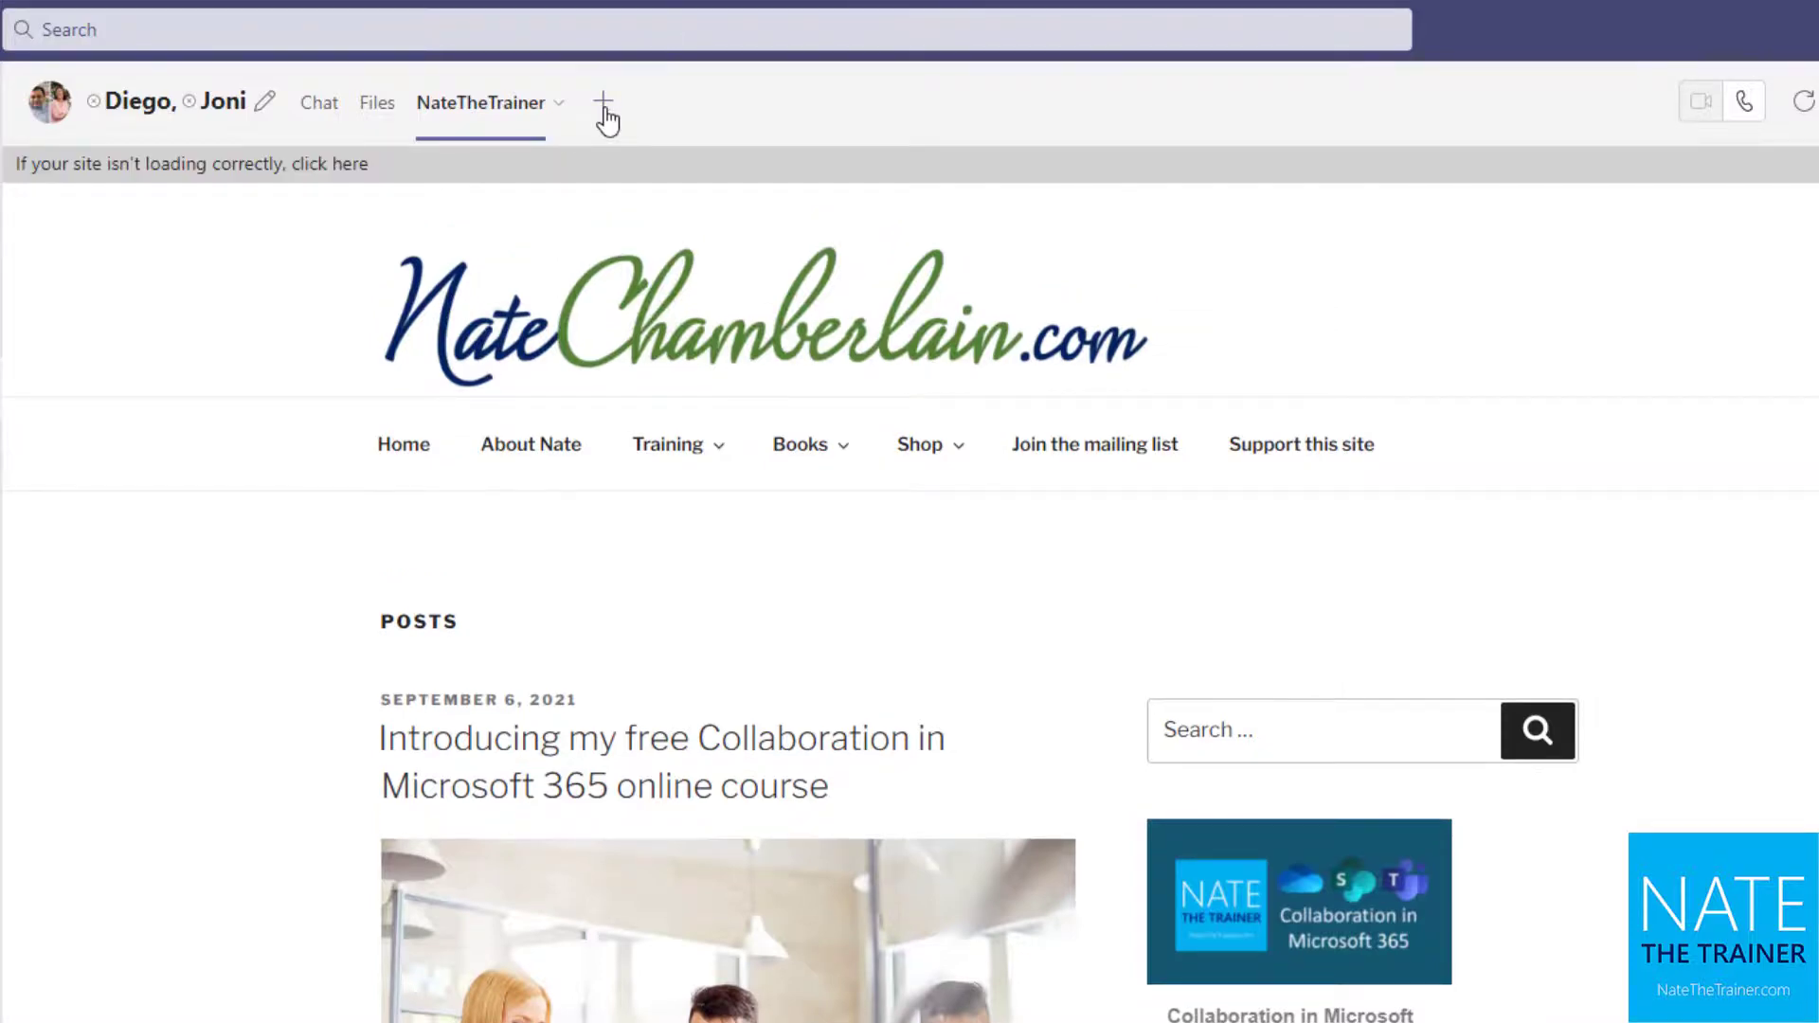
Open and dismiss the tab gallery twice without adding anything, then return to Chat
{"action": "left_click", "coordinate": [604, 104]}
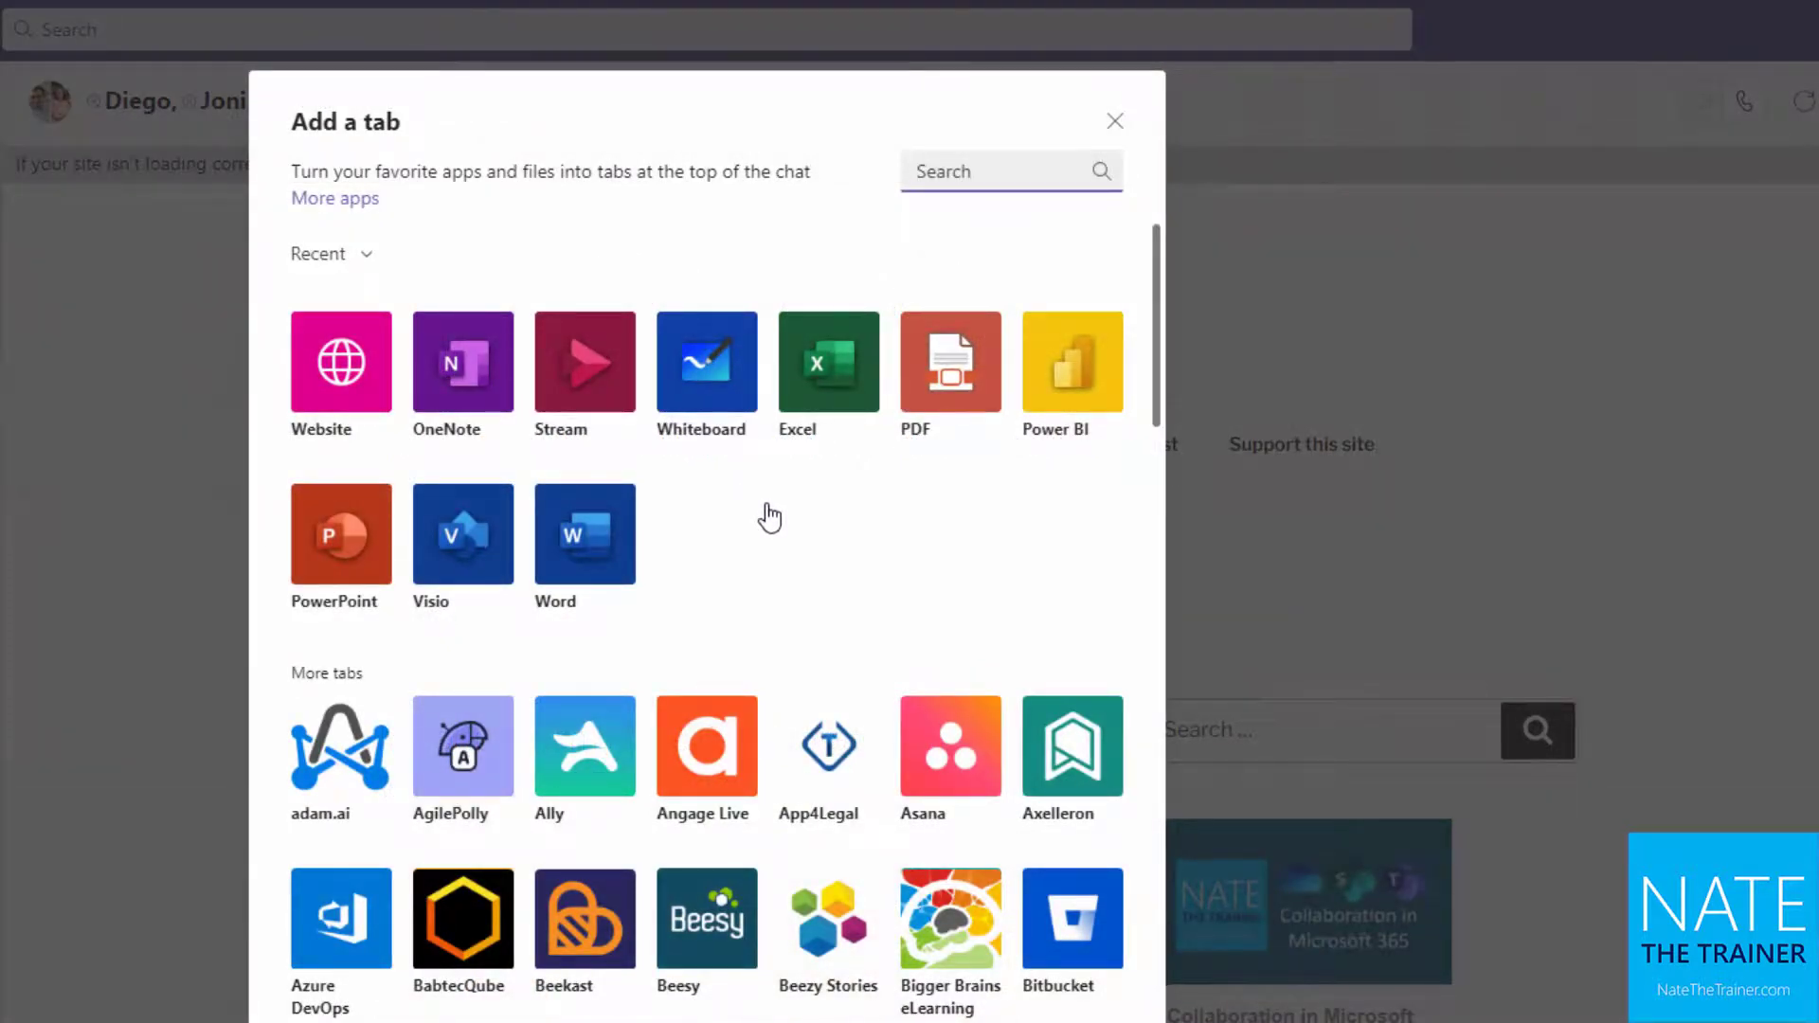
{"action": "left_click", "coordinate": [1115, 121]}
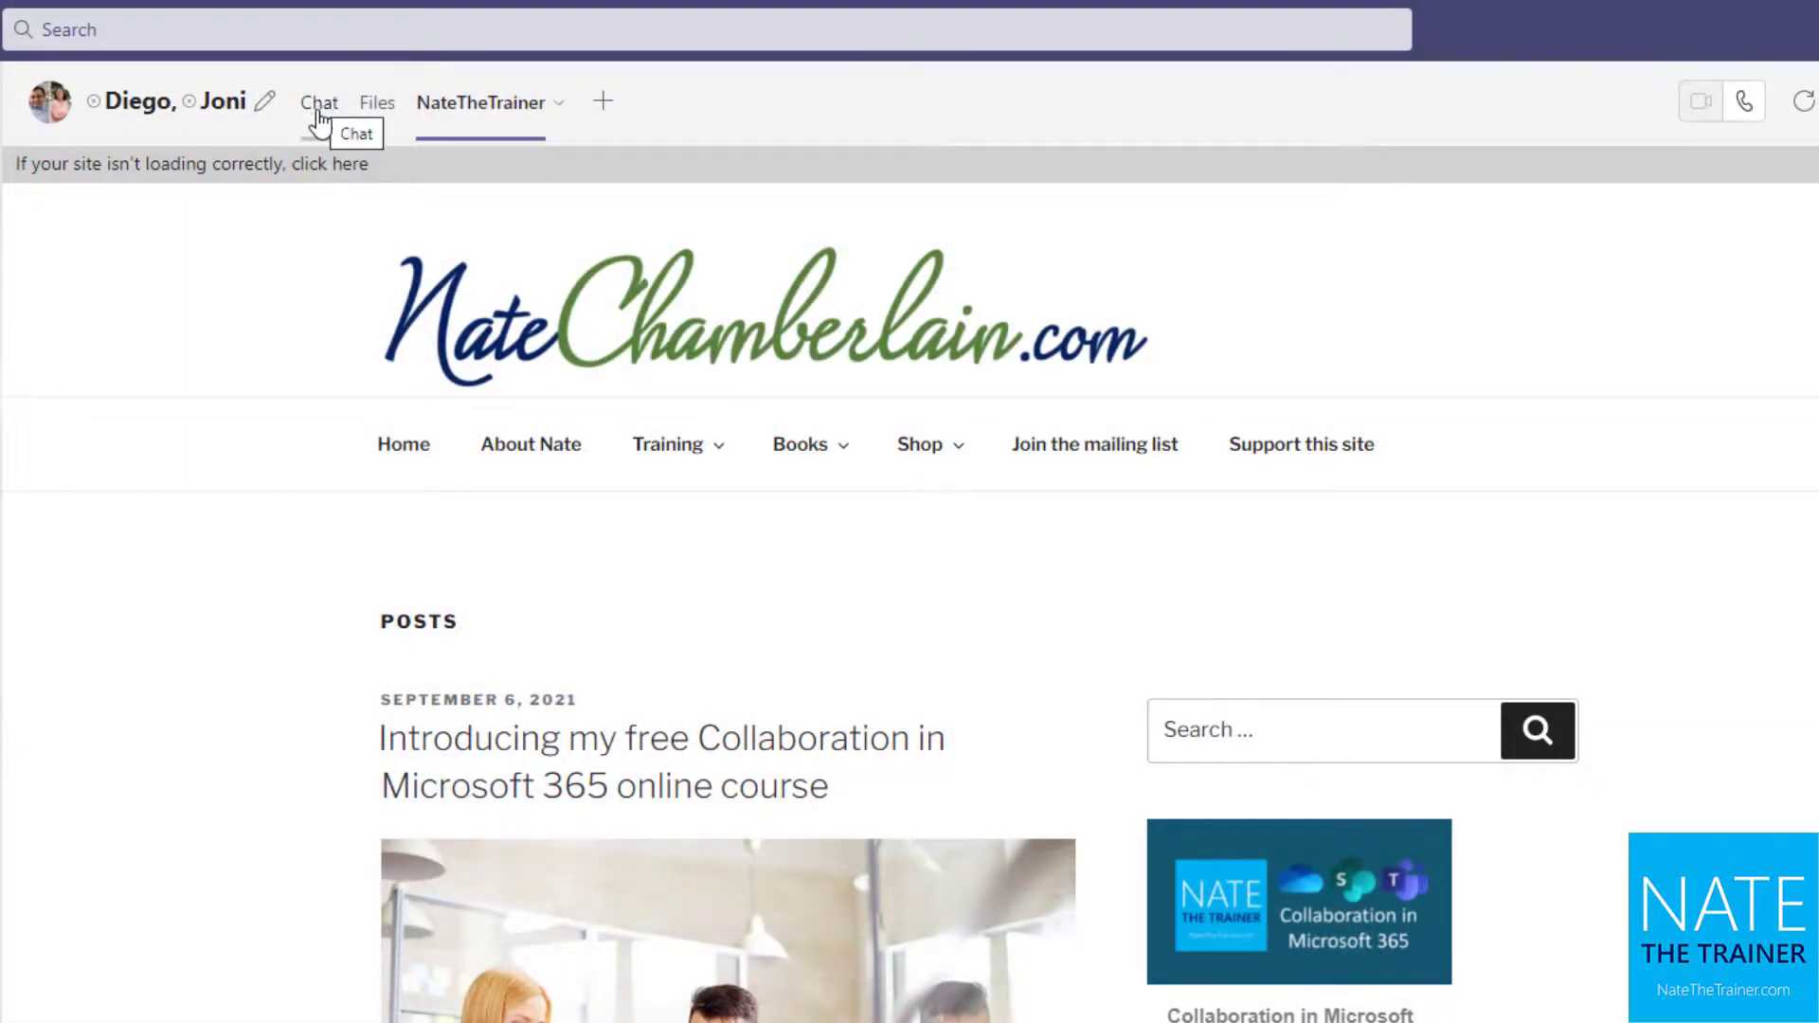
{"action": "left_click", "coordinate": [606, 106]}
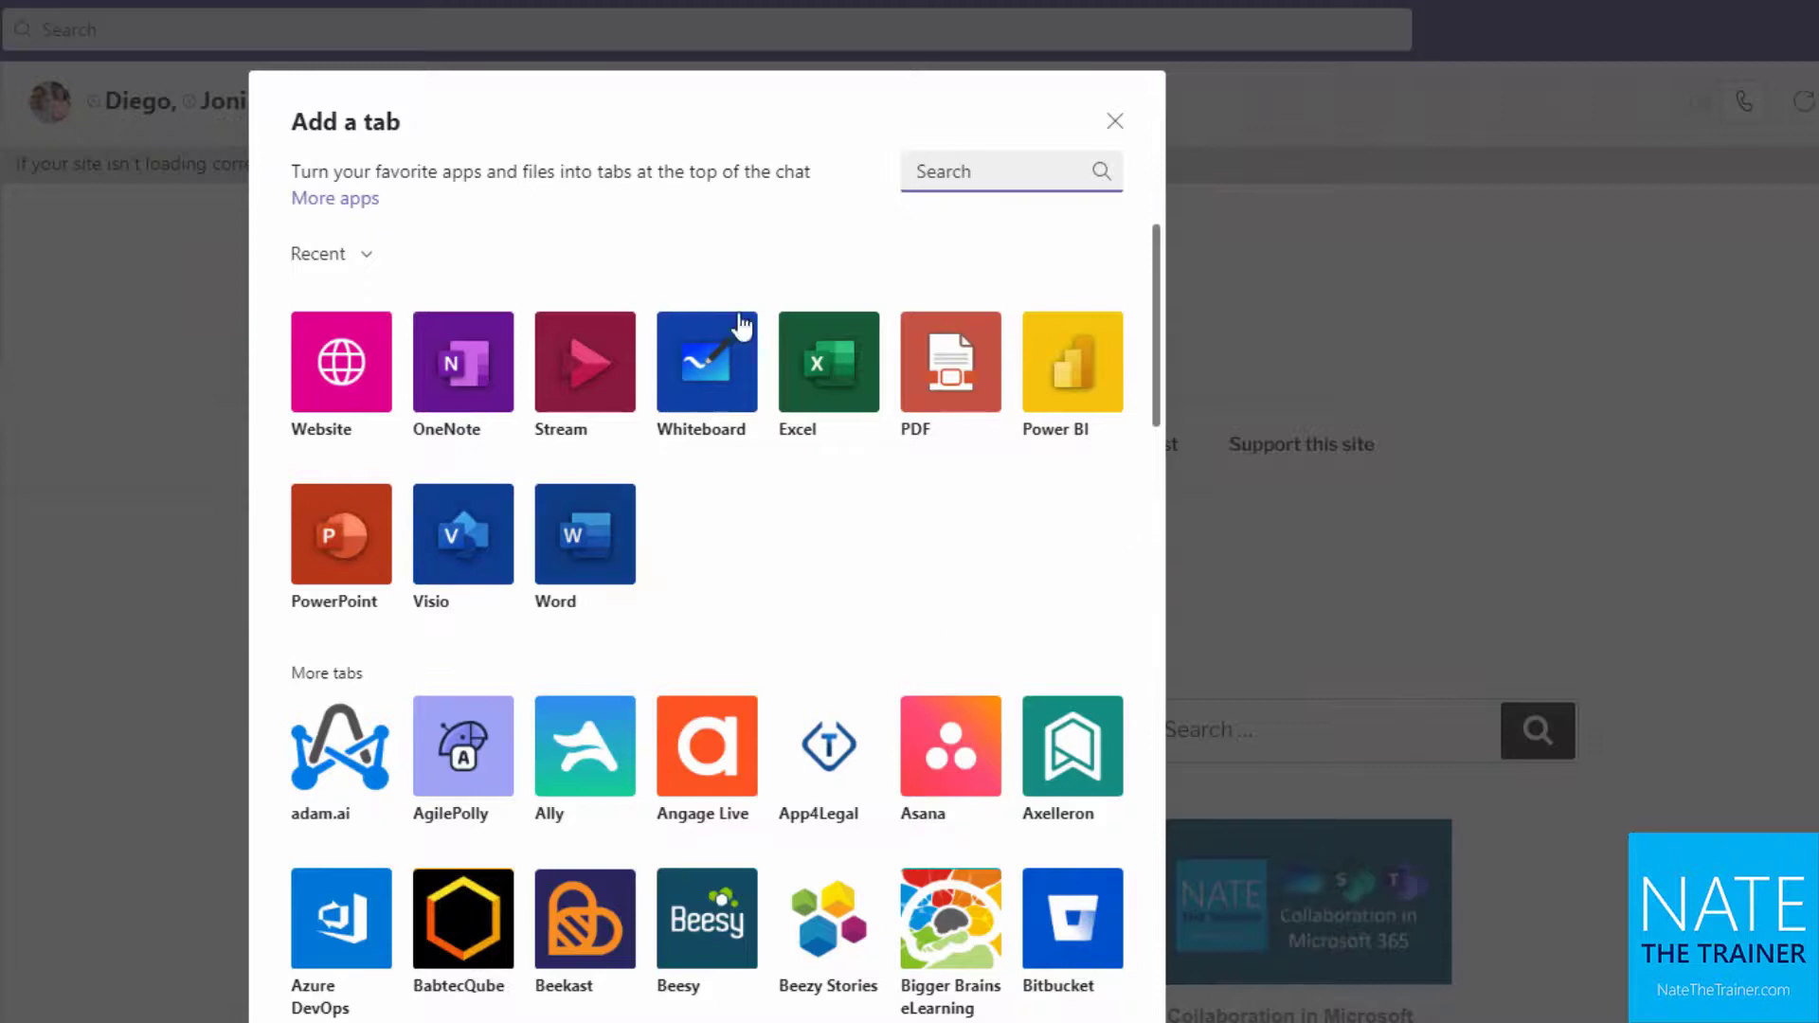
{"action": "left_click", "coordinate": [1115, 121]}
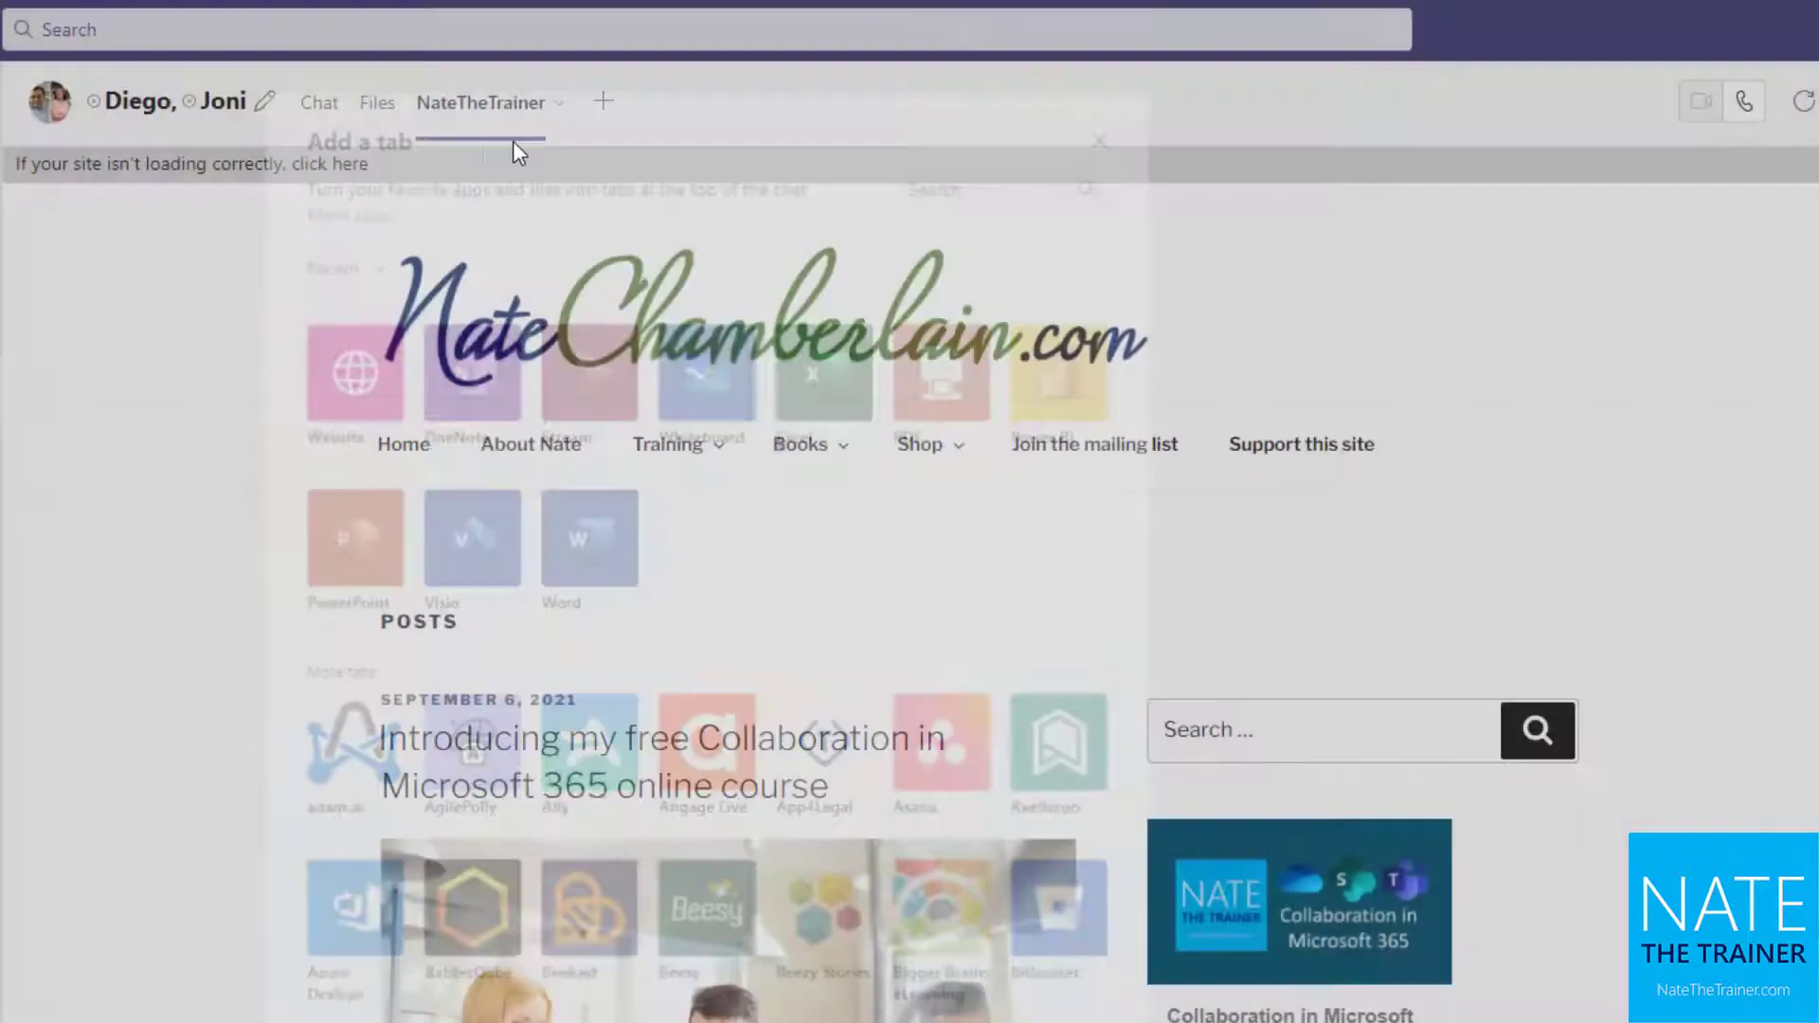
{"action": "left_click", "coordinate": [318, 106]}
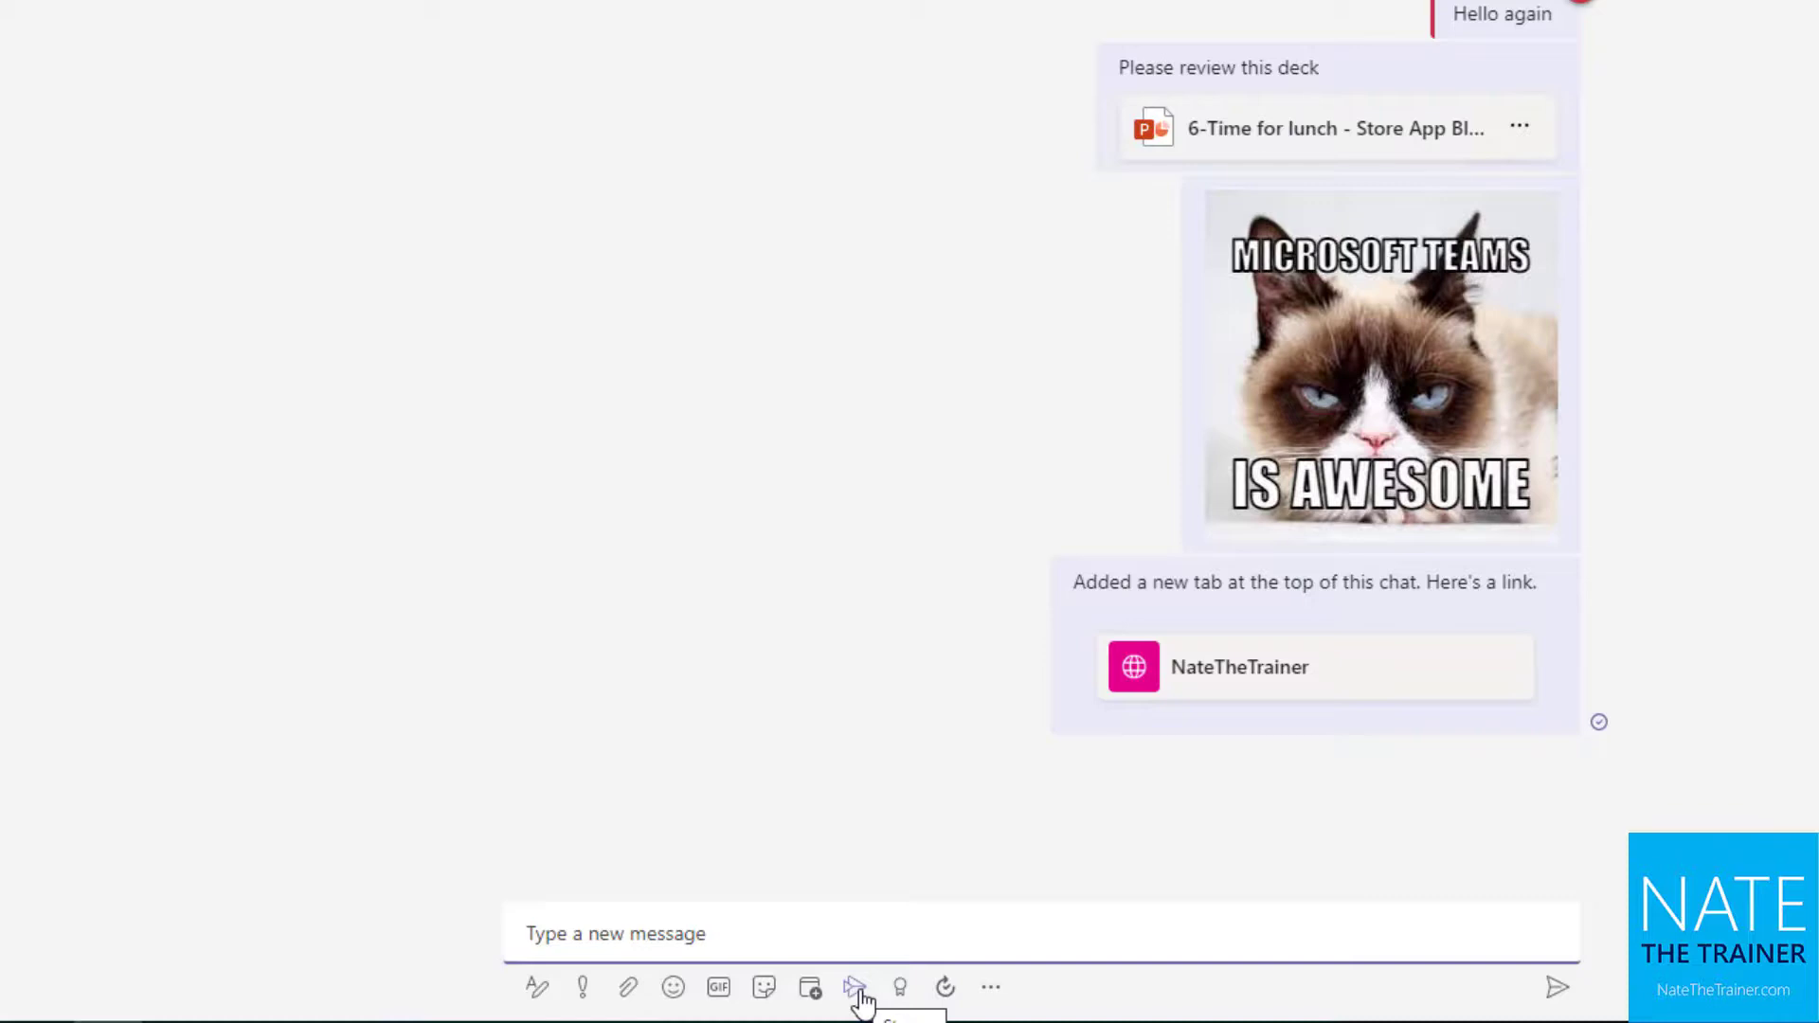
{"action": "left_click", "coordinate": [991, 988]}
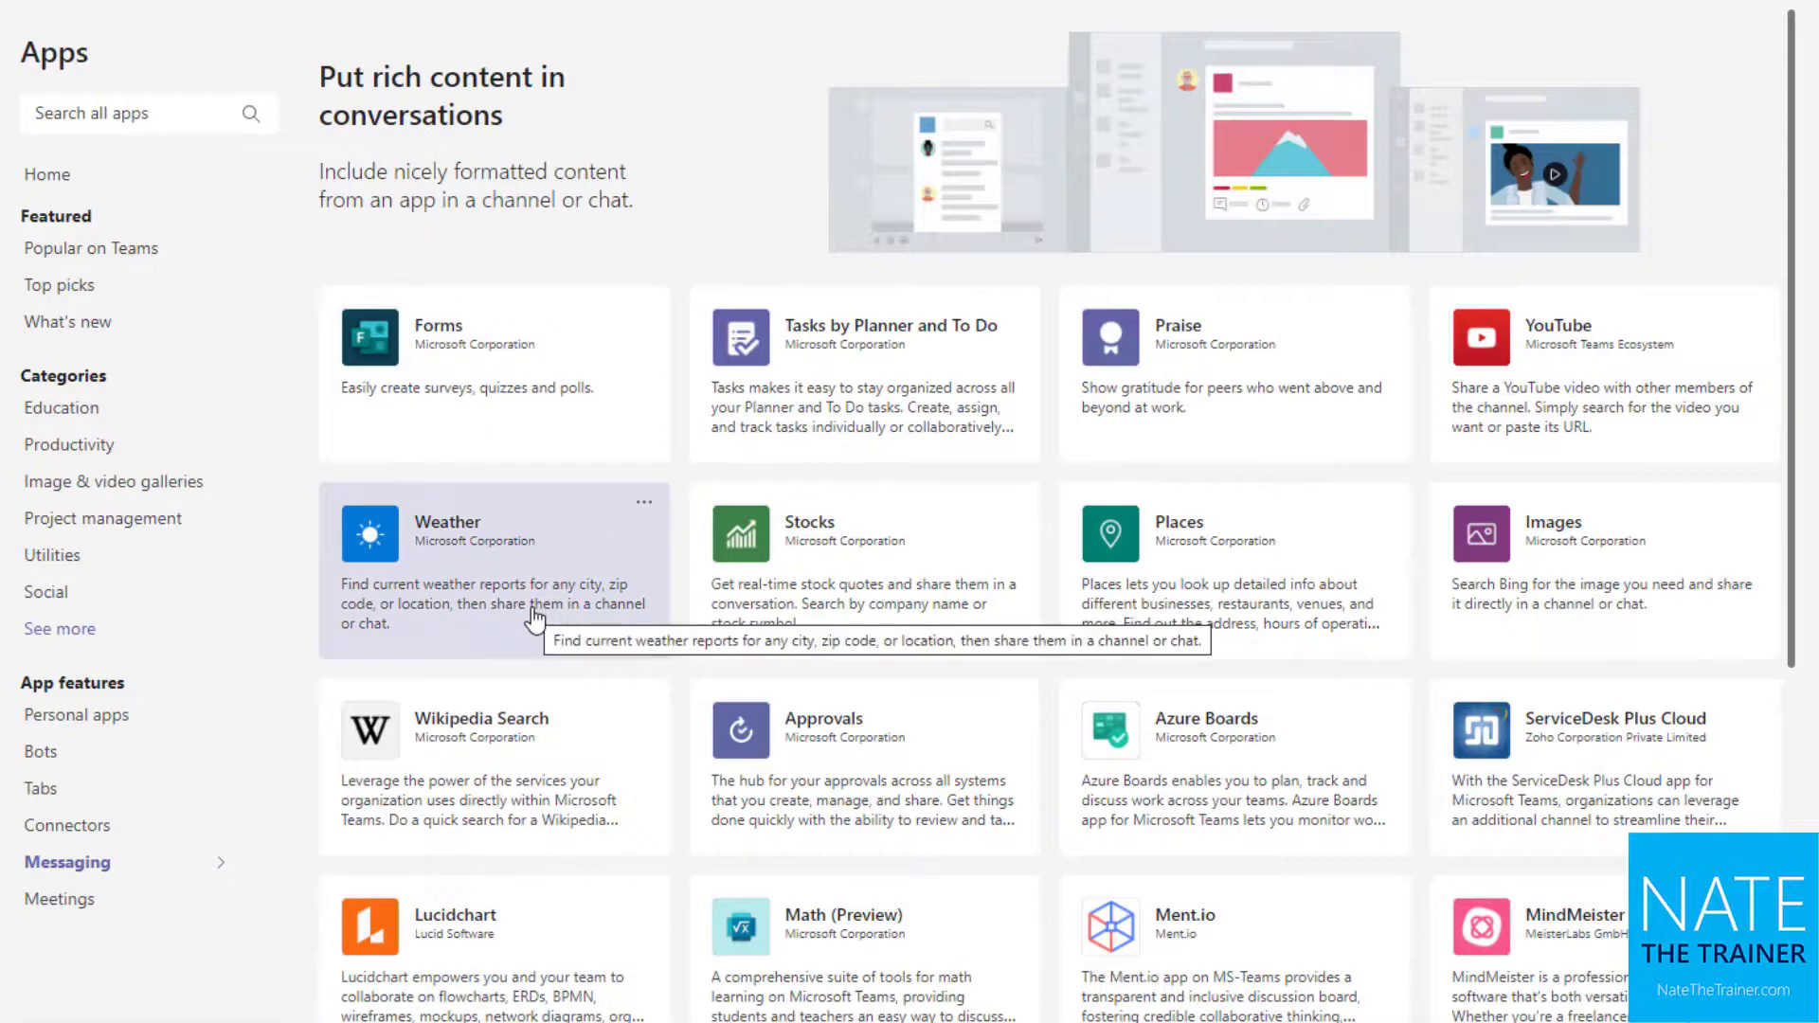
{"action": "scroll", "coordinate": [542, 538], "scroll_direction": "down", "scroll_amount": 3}
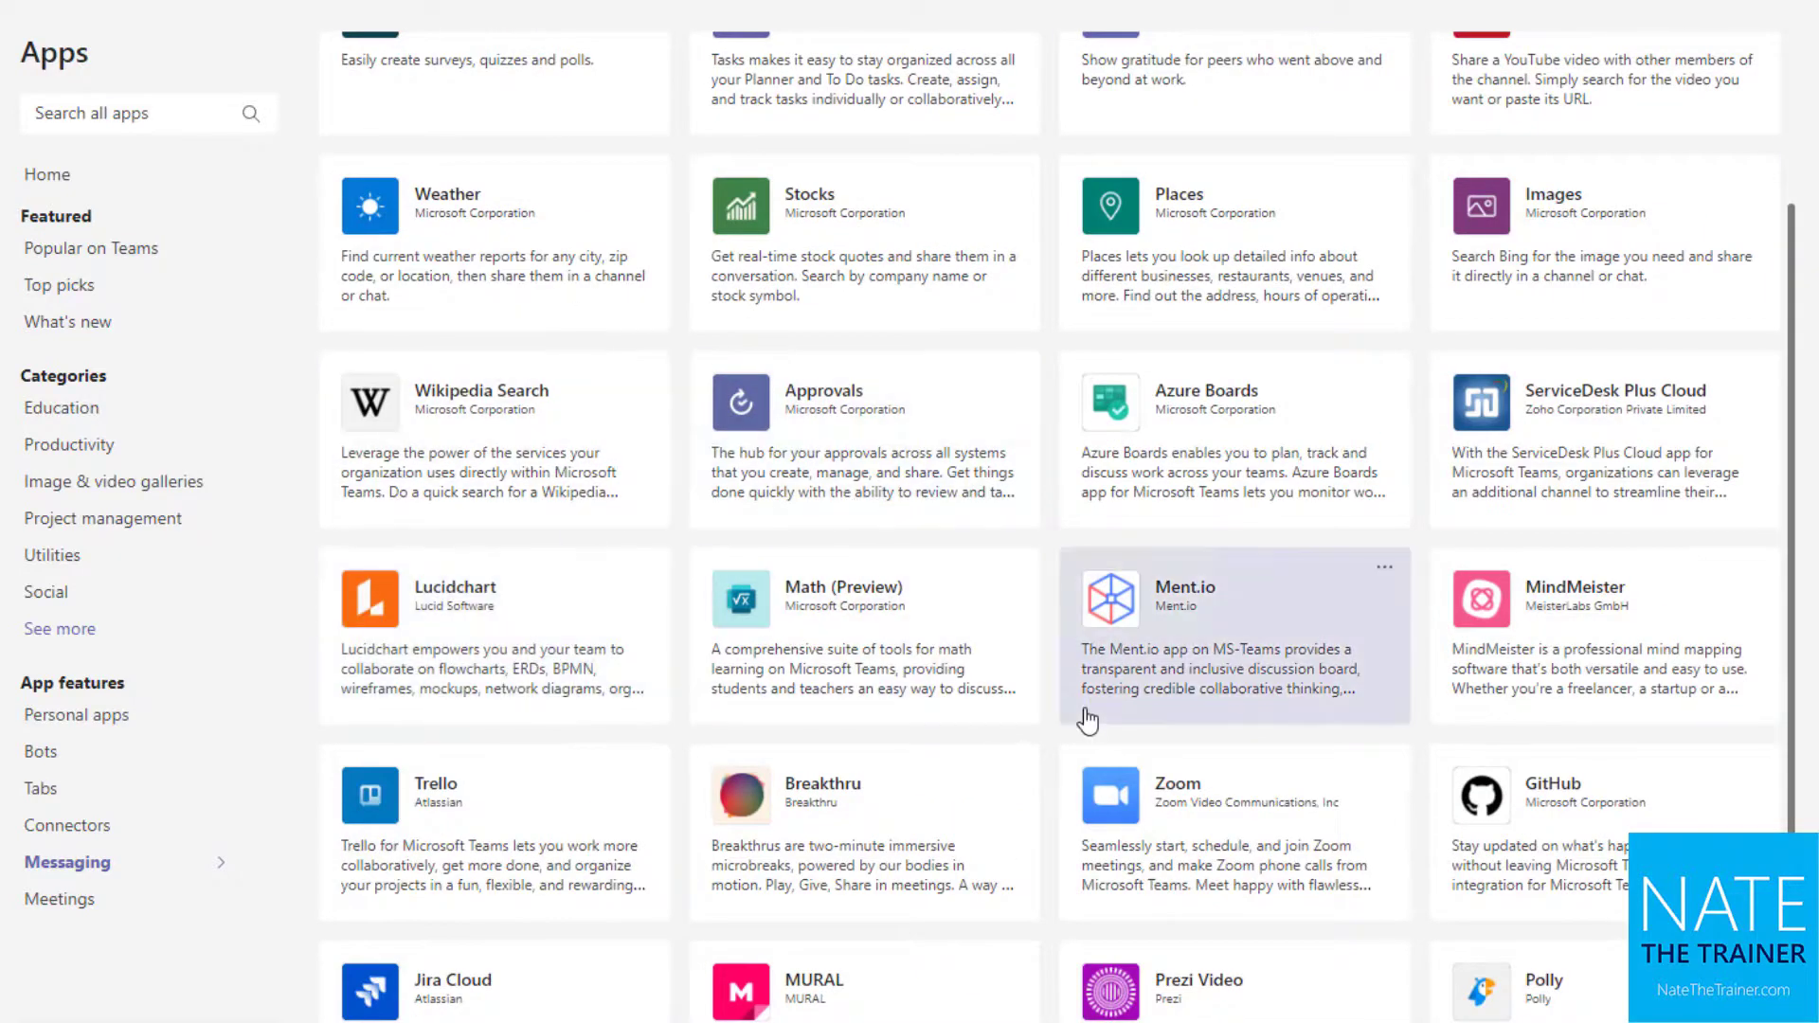
{"action": "scroll", "coordinate": [1085, 723], "scroll_direction": "up", "scroll_amount": 3}
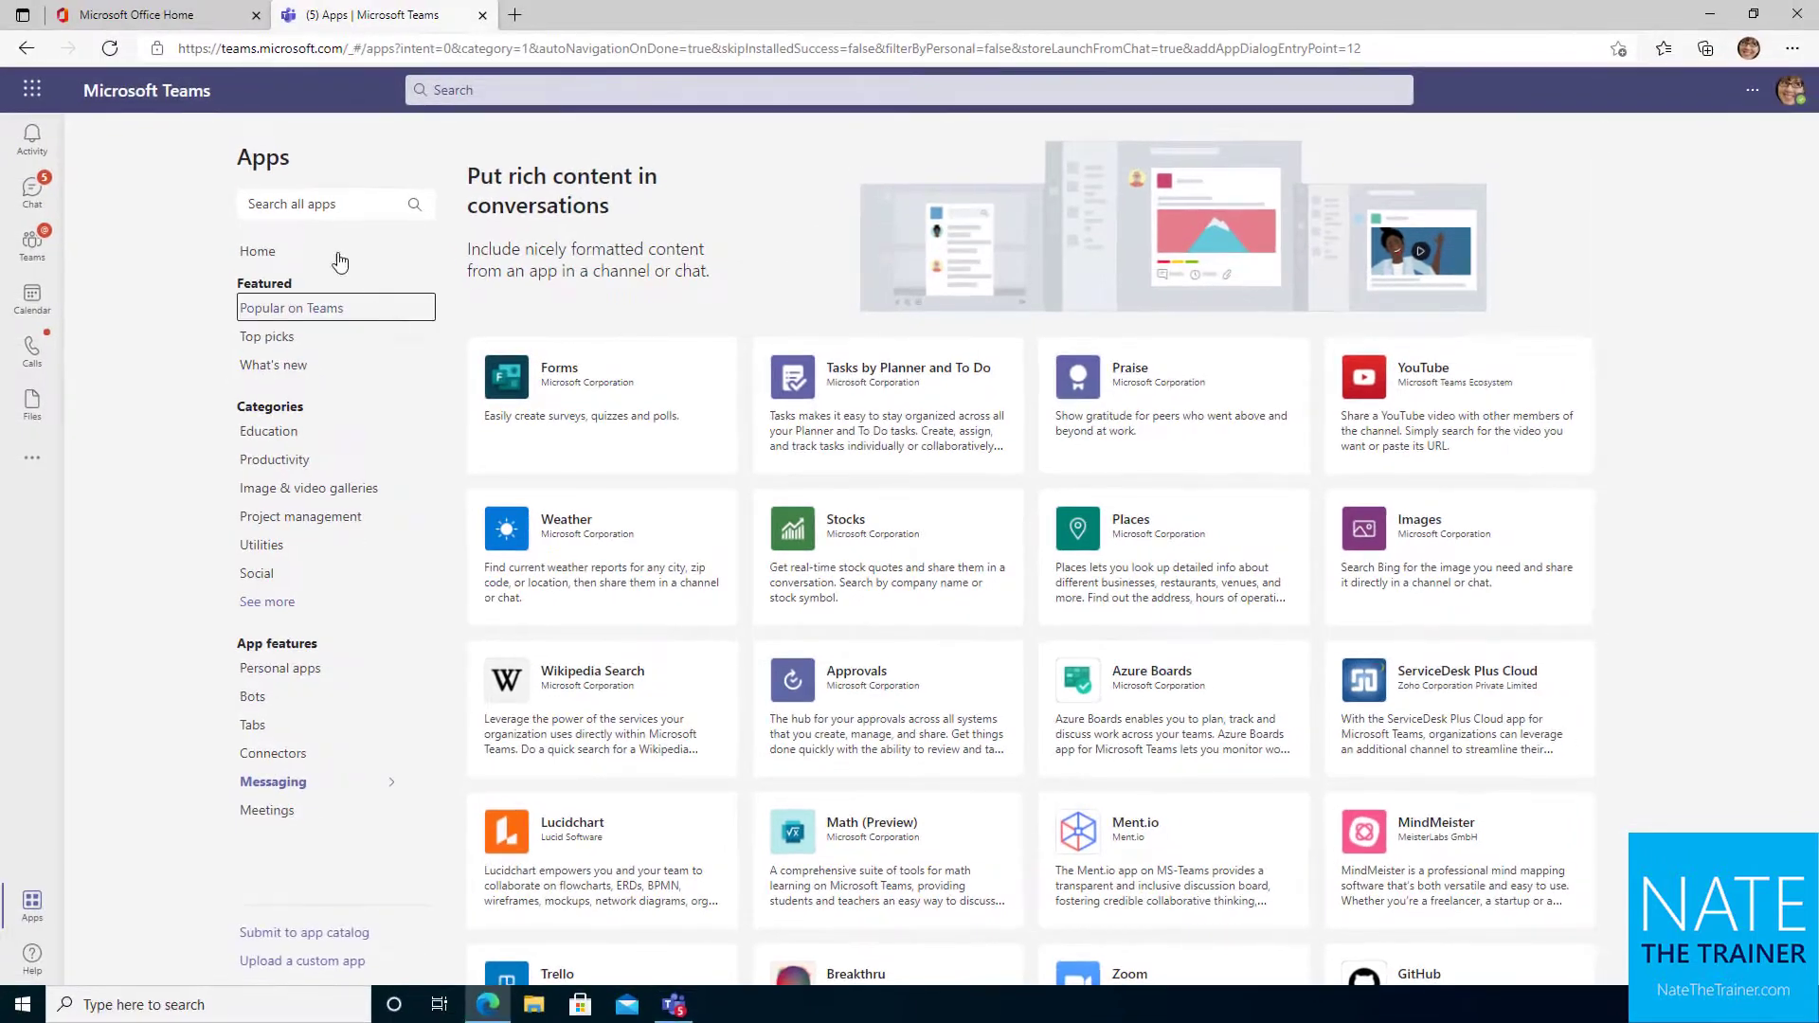
{"action": "left_click", "coordinate": [32, 190]}
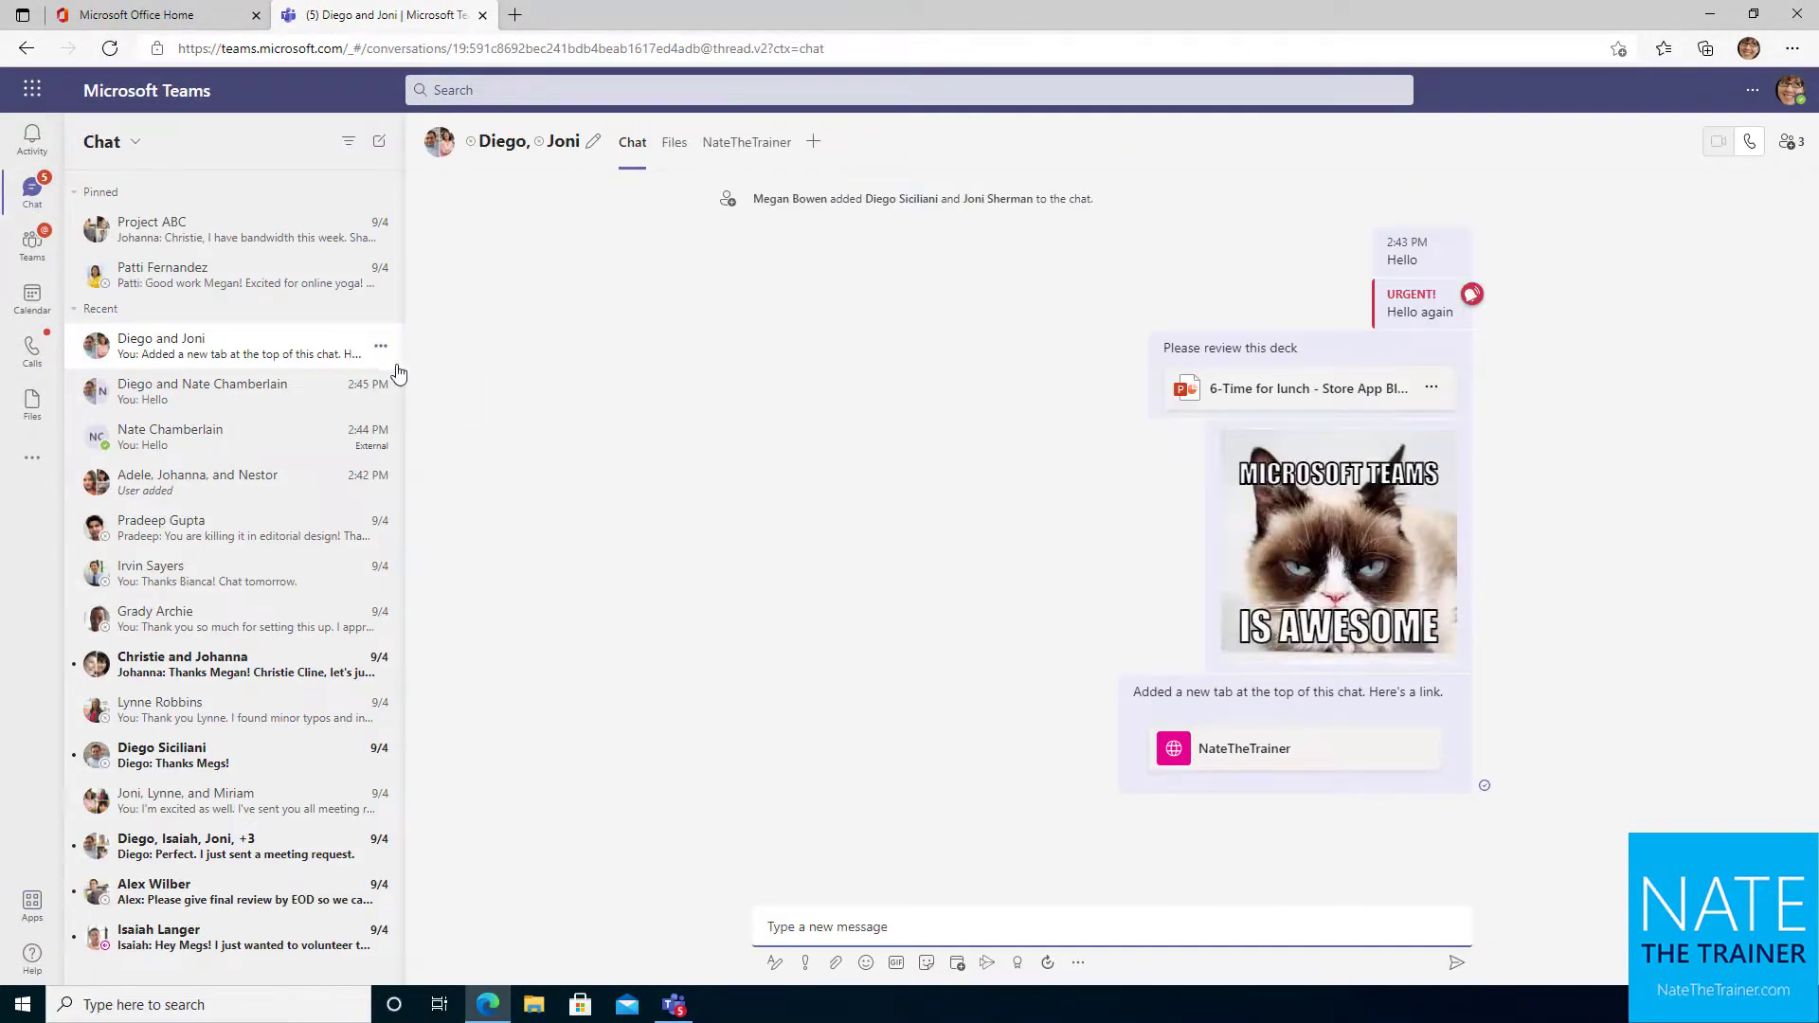
Hide the large group chat mentioning a meeting request from the Recent list
{"action": "left_click", "coordinate": [381, 351]}
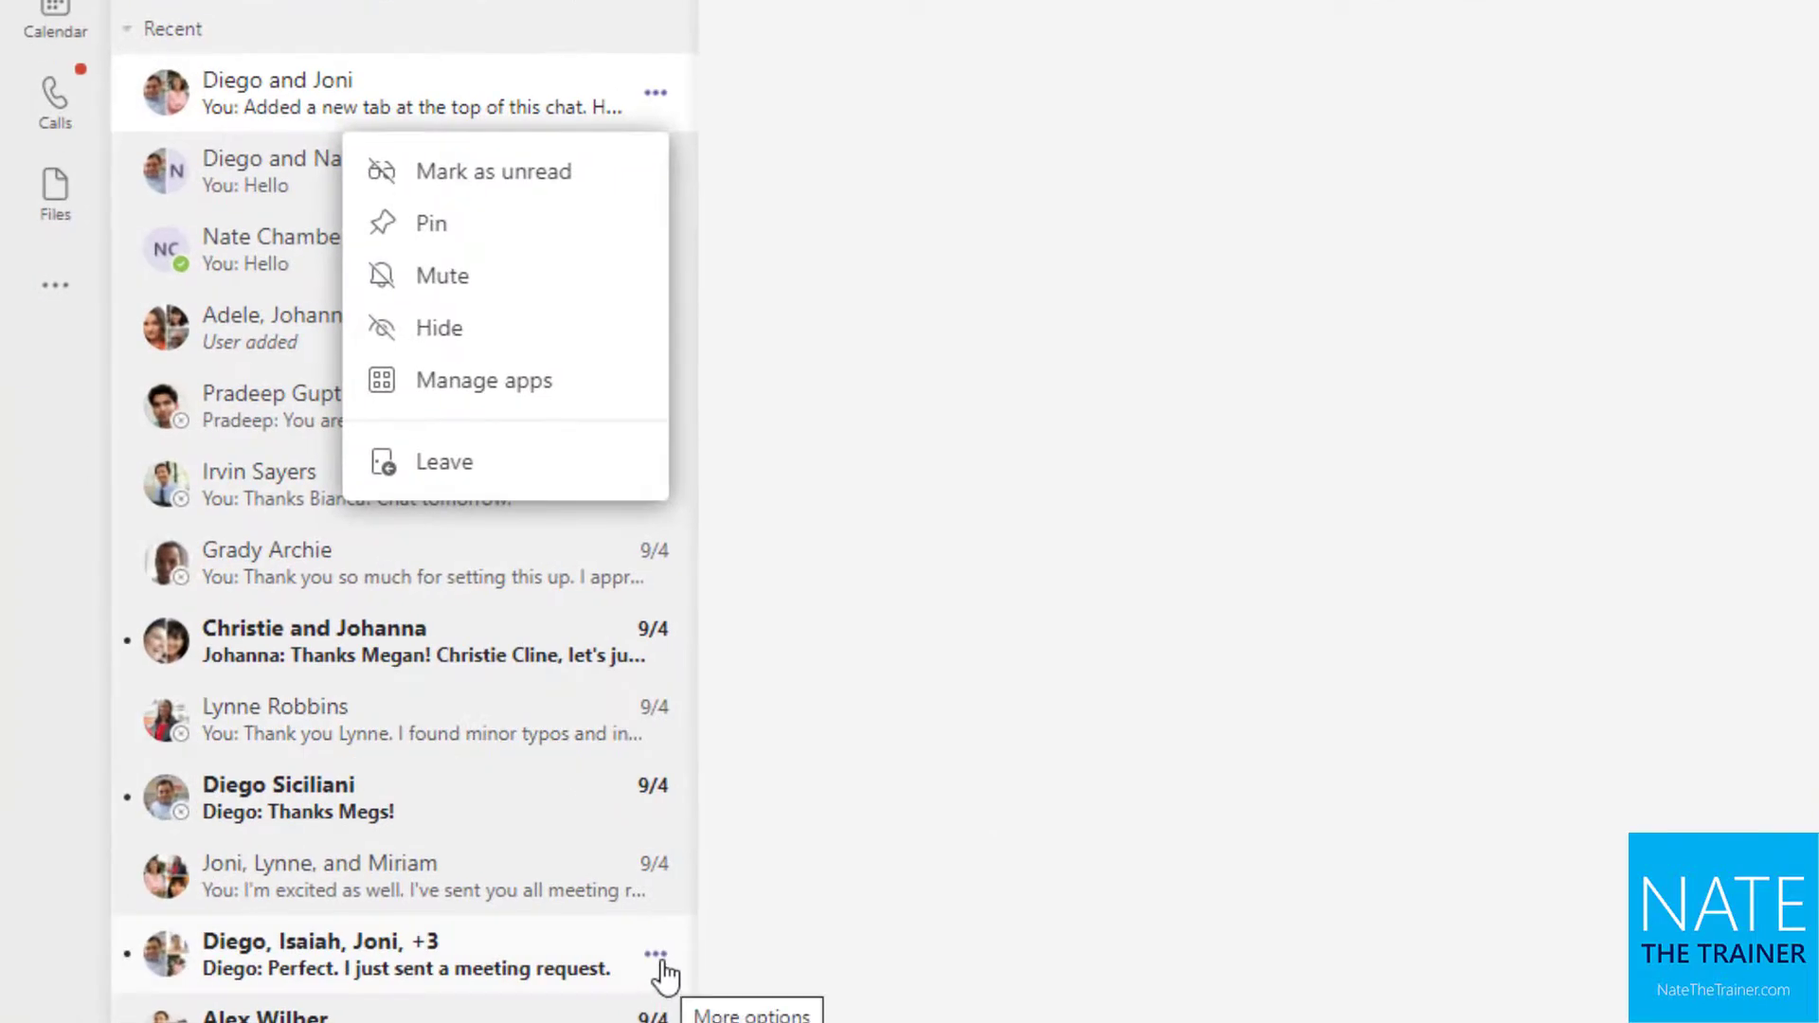
{"action": "left_click", "coordinate": [666, 972]}
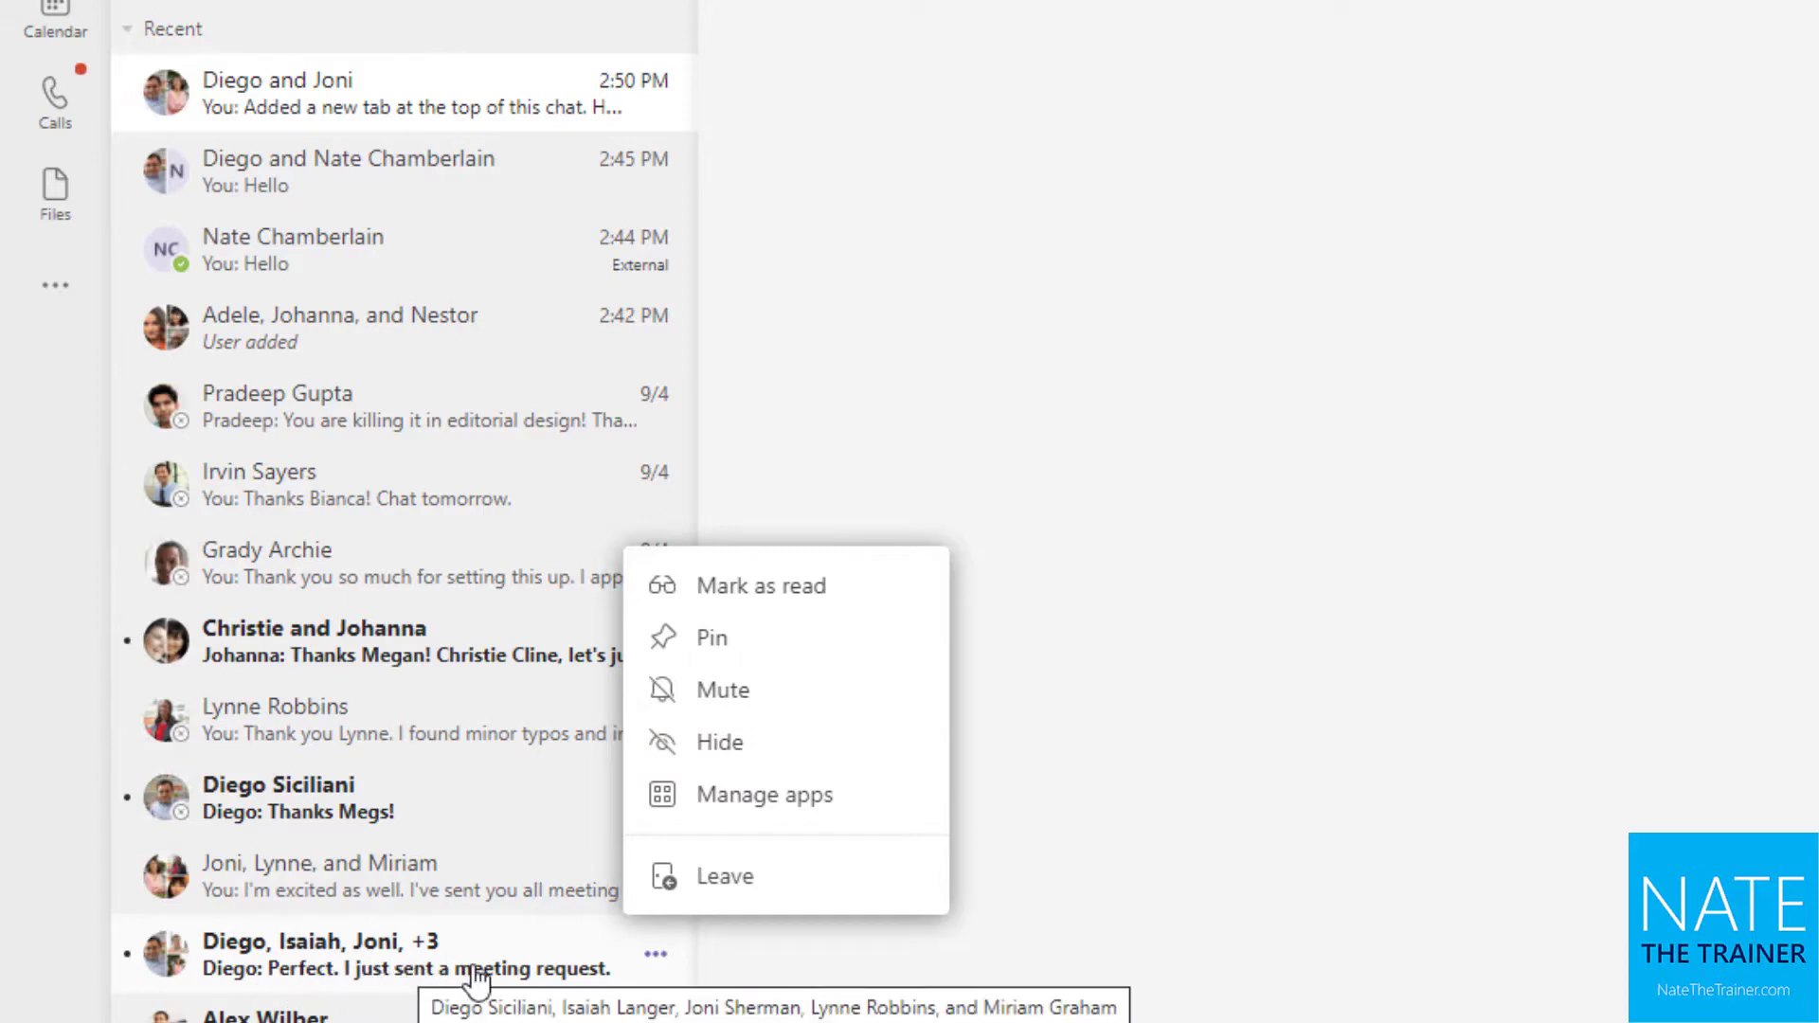
{"action": "left_click", "coordinate": [763, 756]}
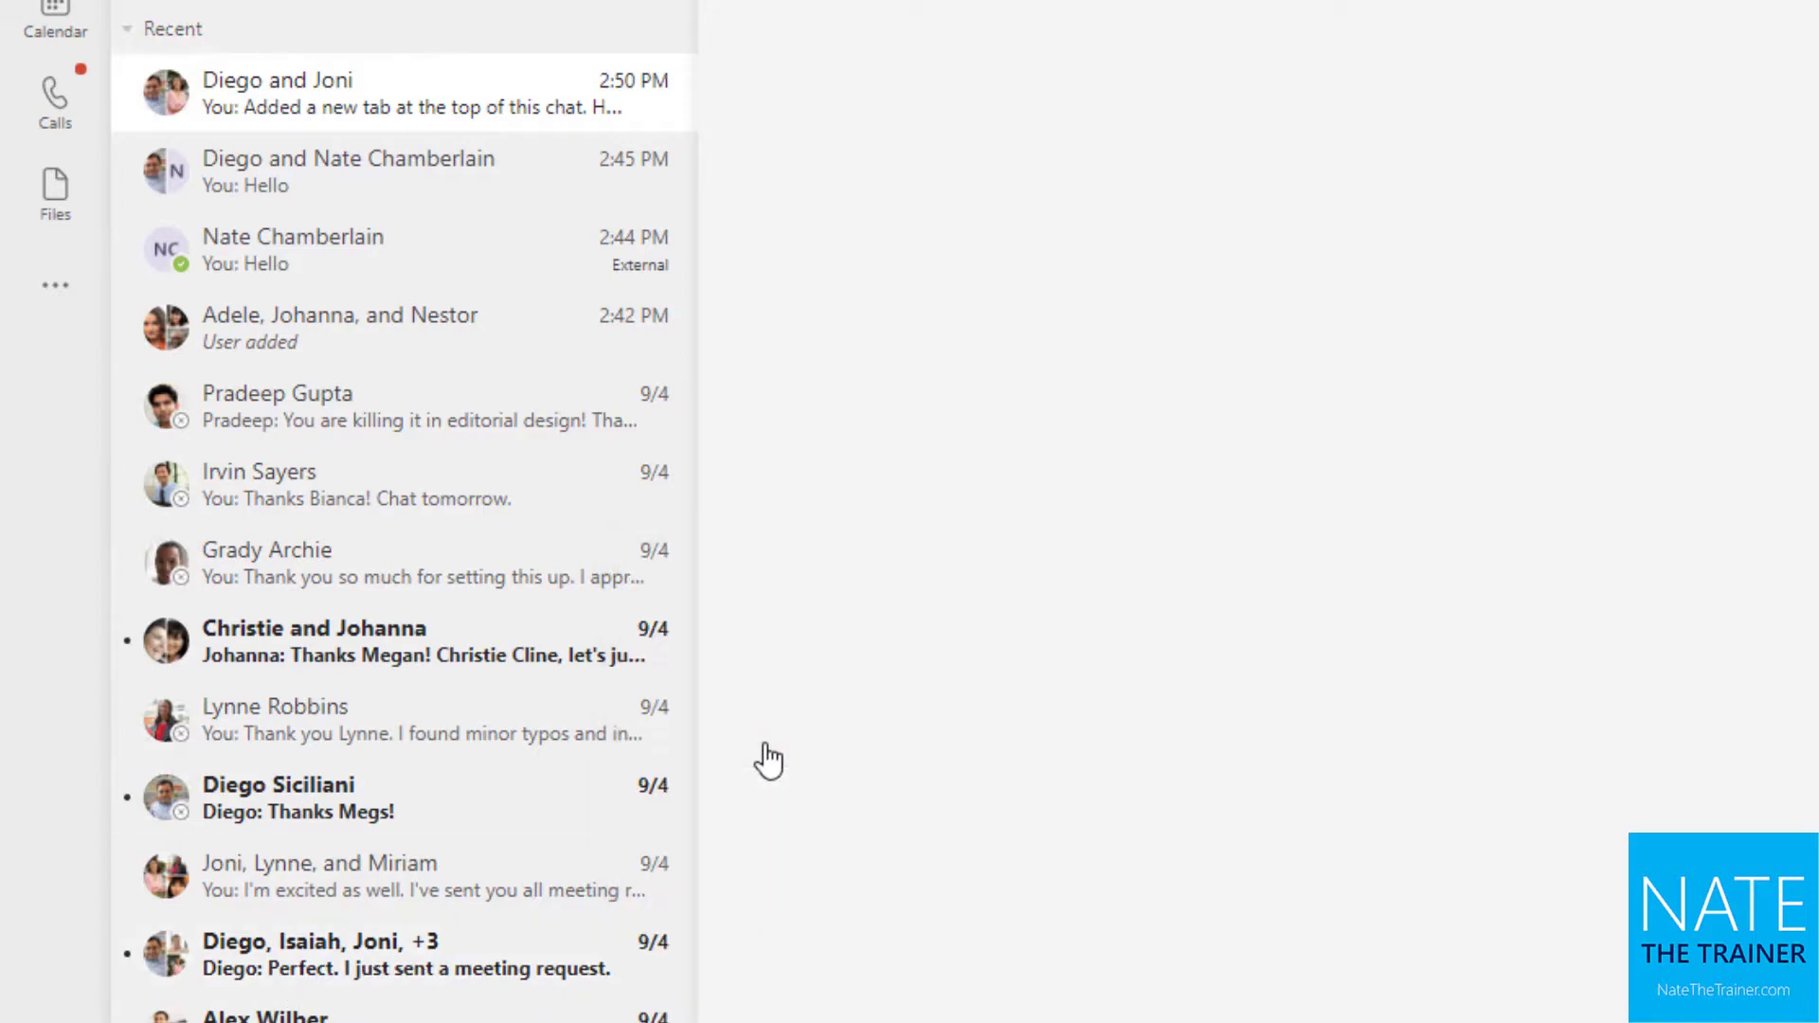